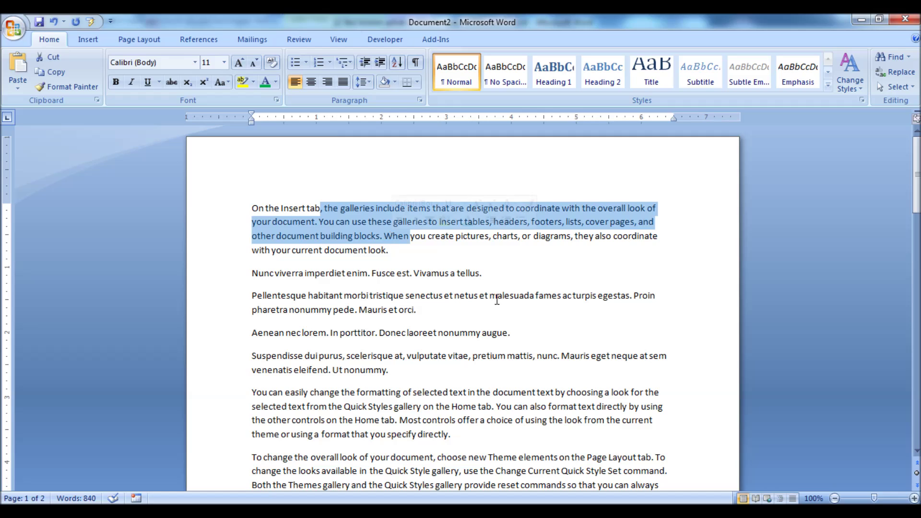
Step: Select the second paragraph's text from its end back to "viverra", and clear the selection
click(589, 323)
drag(469, 279, 275, 277)
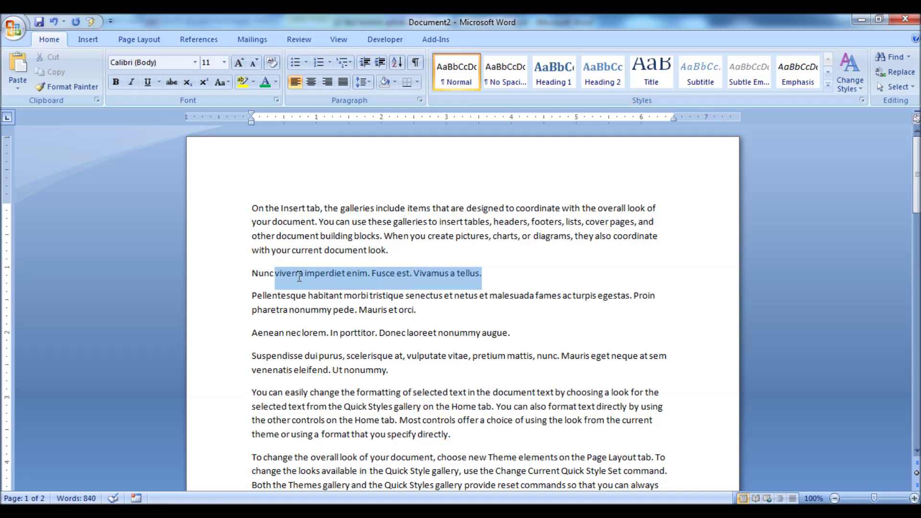
click(305, 340)
Step: Select from the document's start to "your document" in the seventh paragraph, and from that paragraph's second line back to "designed", clearing each selection
drag(253, 207, 428, 458)
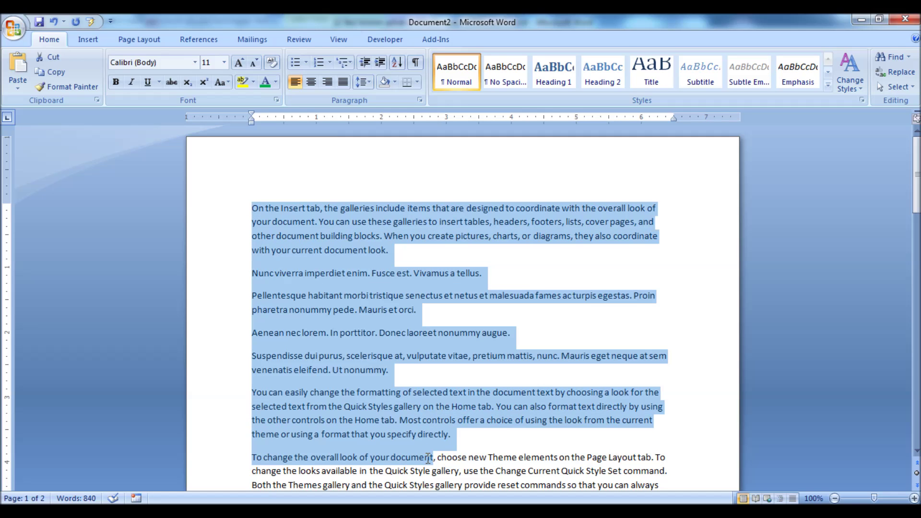
click(709, 455)
drag(702, 471, 466, 207)
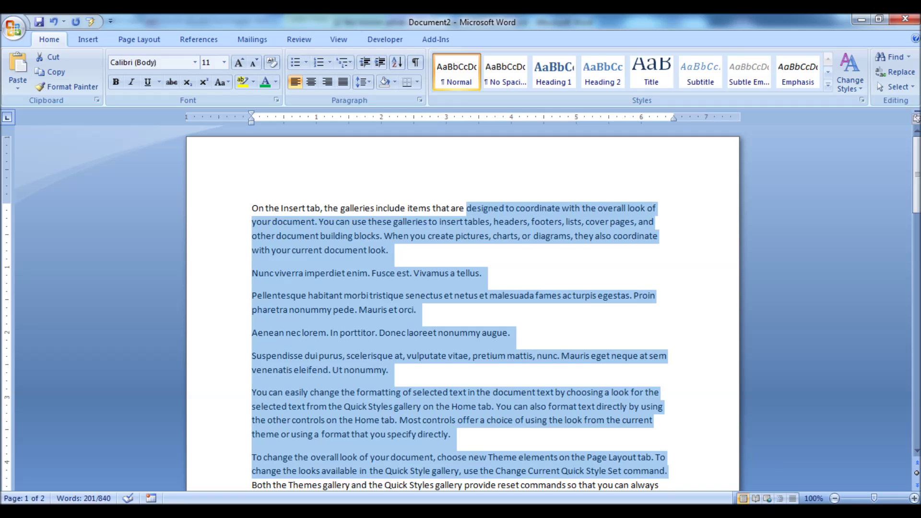
click(443, 342)
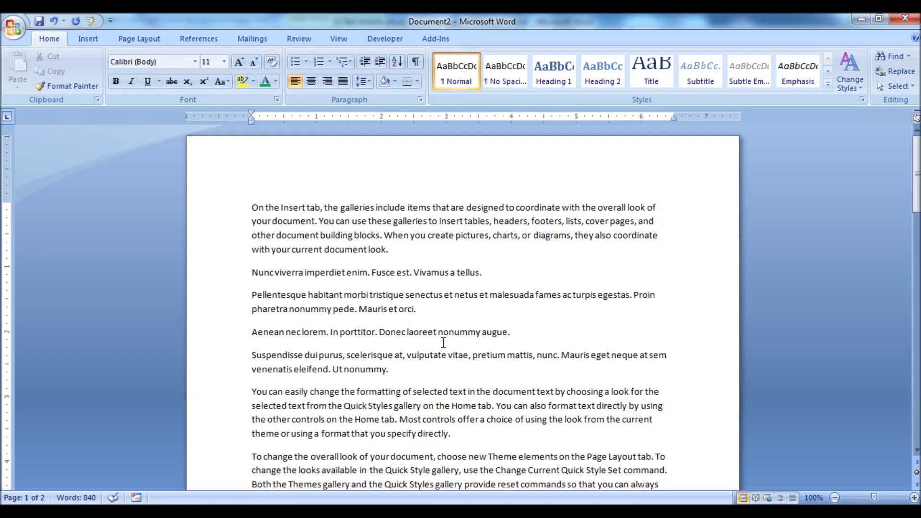
Step: Select single words one at a time, including "that", "malesuada" and "vulputate", and clear the last selection
double_click(444, 206)
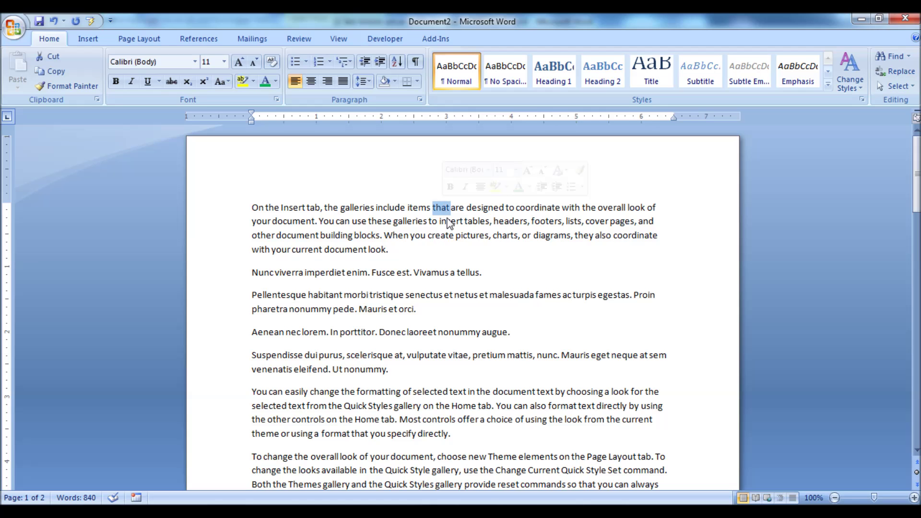
double_click(512, 295)
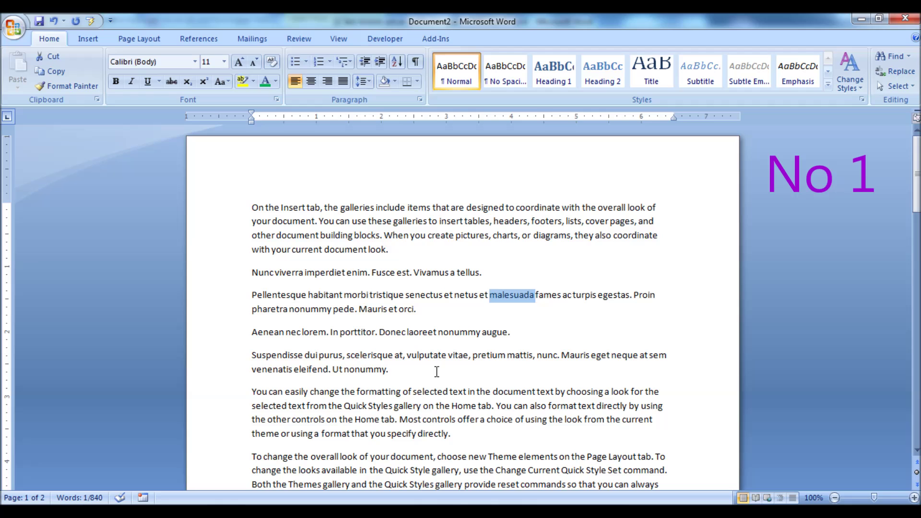
double_click(426, 356)
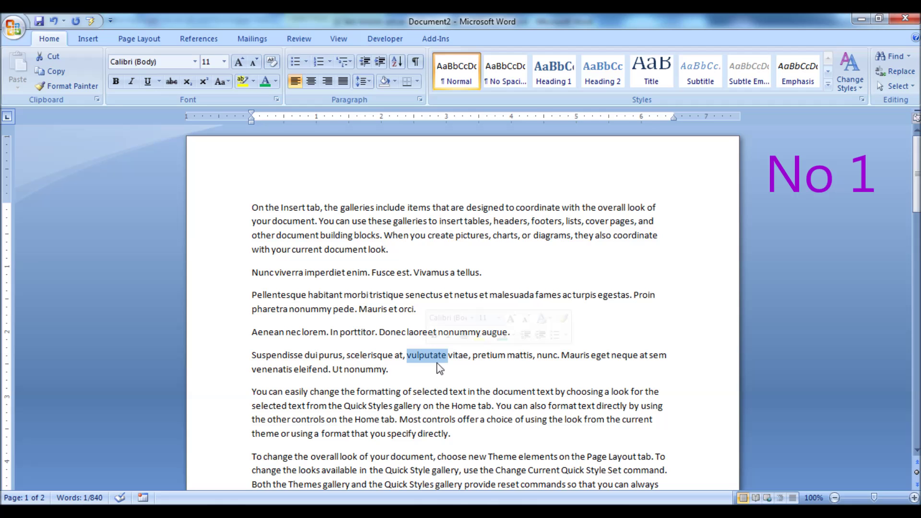
double_click(588, 391)
click(558, 369)
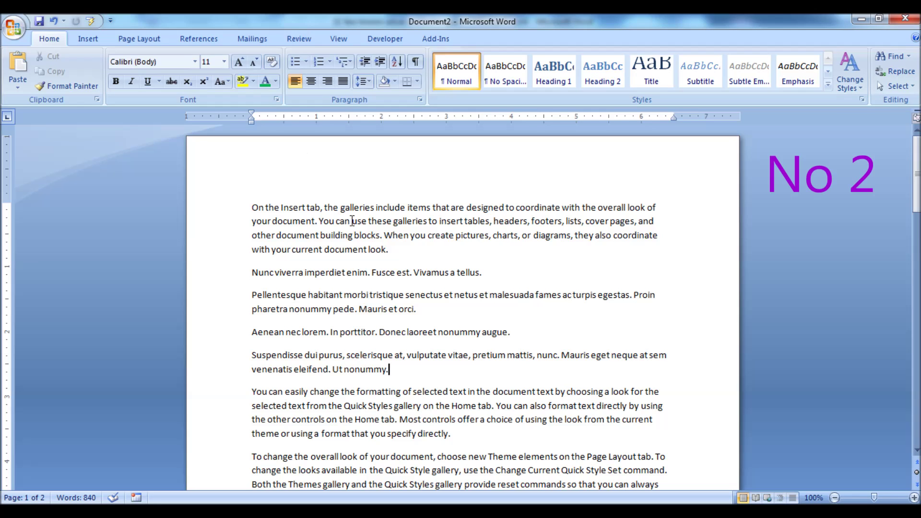
Step: Select whole paragraphs one at a time: the fifth, fourth, first and sixth, and clear the selection
triple_click(376, 355)
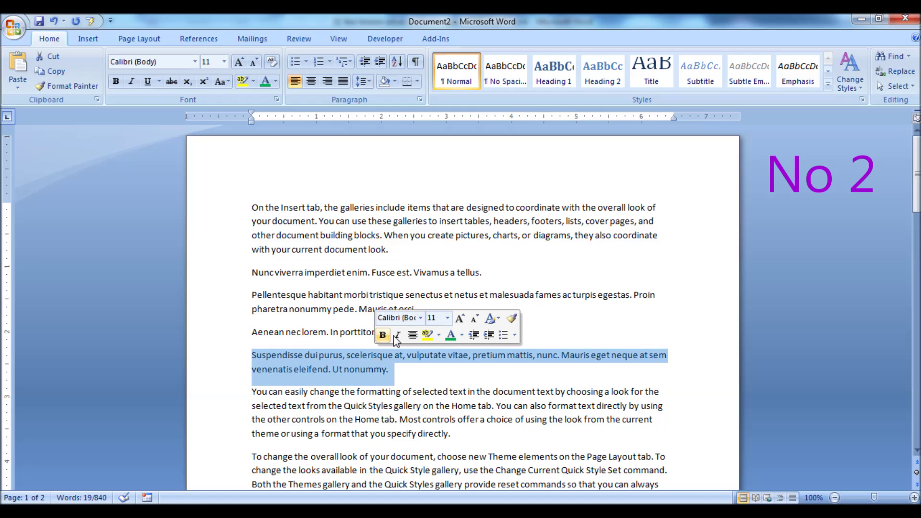
triple_click(323, 332)
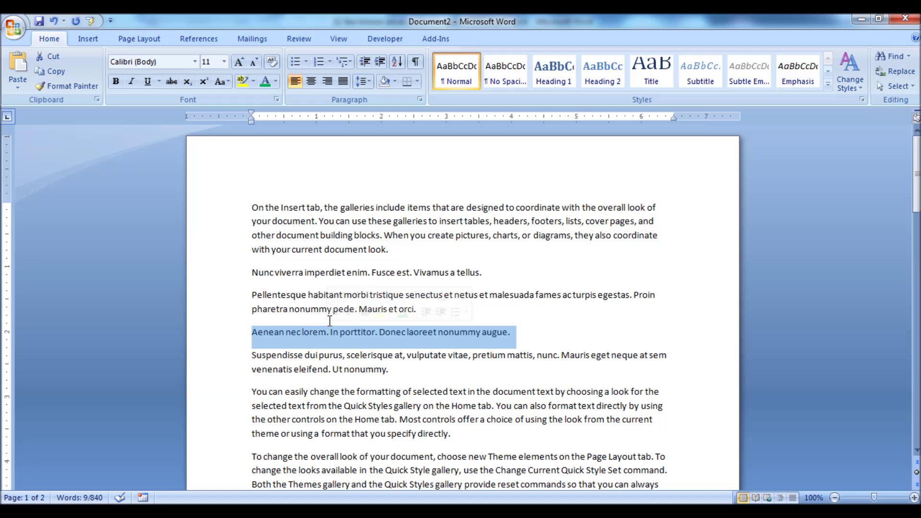
triple_click(349, 234)
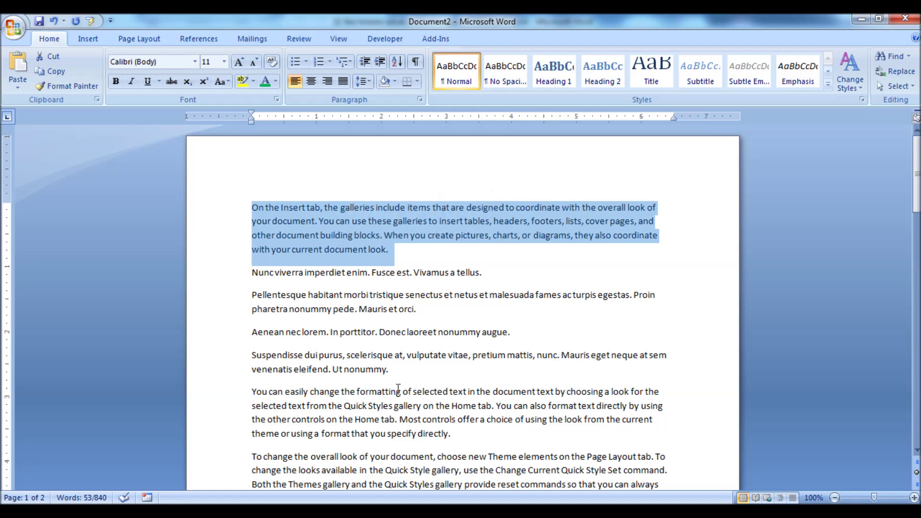
triple_click(385, 406)
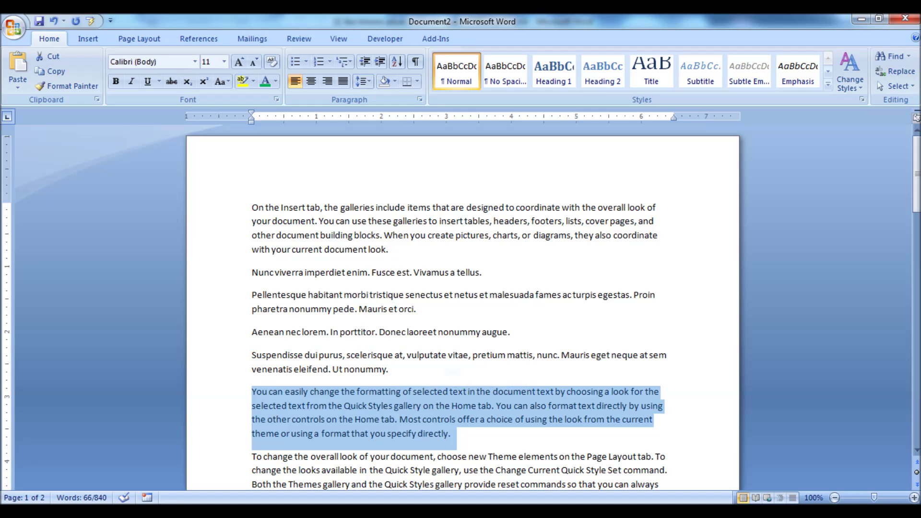
click(499, 407)
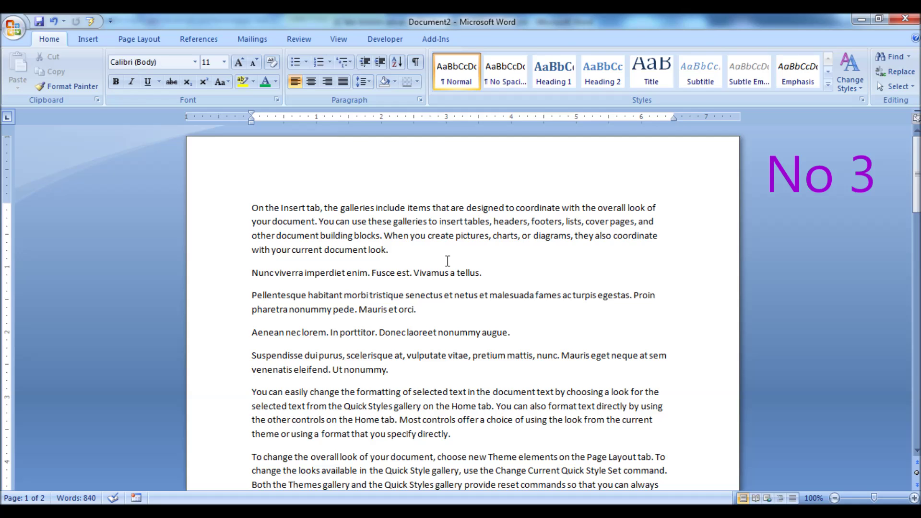
Step: Select individual lines from the page margin: the document's first line, the "Nunc viverra" line and the "Aenean nec lorem" line, and deselect
click(227, 212)
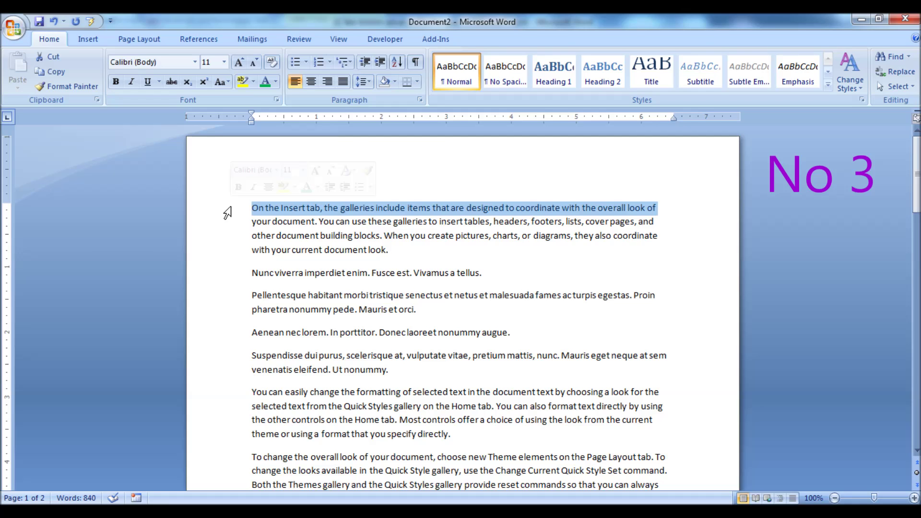
click(218, 274)
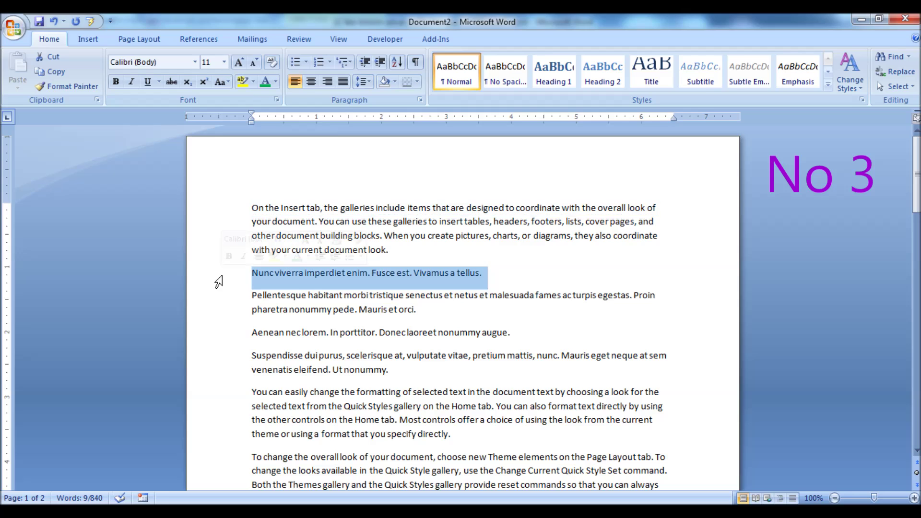
click(224, 334)
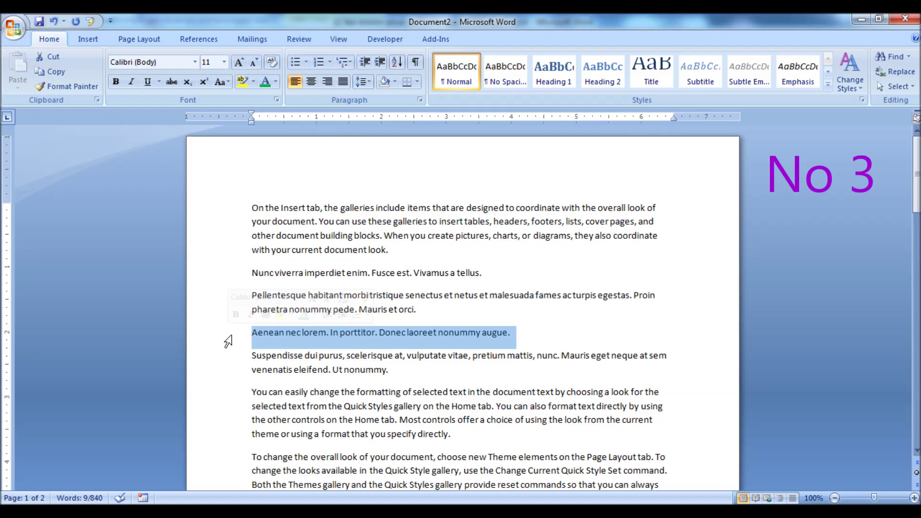
click(389, 250)
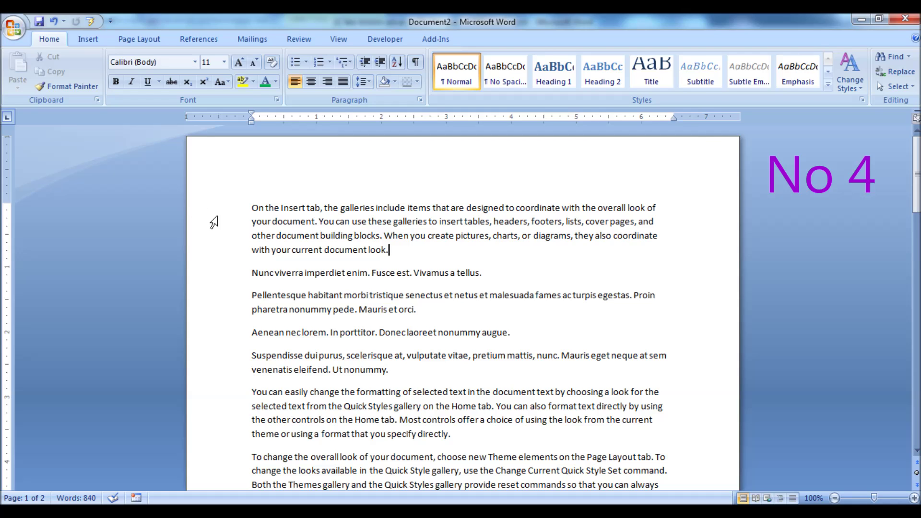
Step: Select consecutive whole lines from the document's first line through the start of the seventh paragraph, repeat the multi-line selection, and clear it
drag(214, 222, 229, 460)
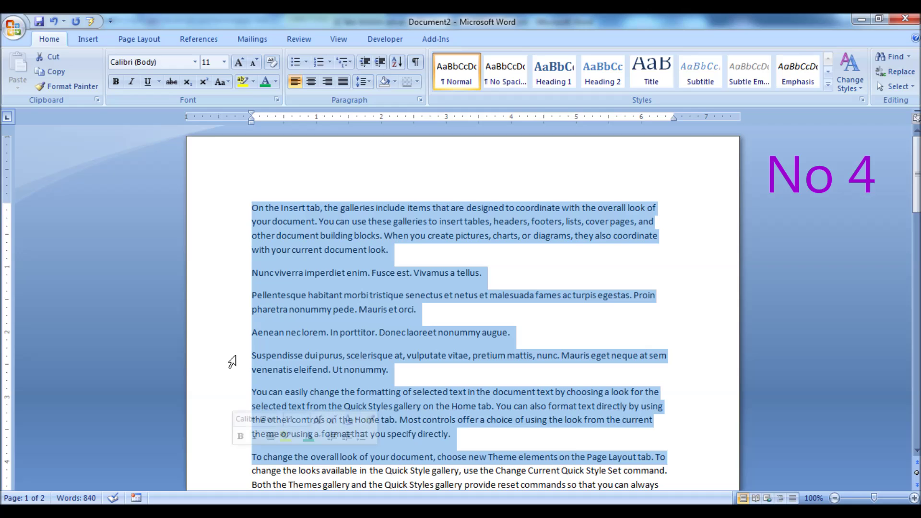
click(517, 322)
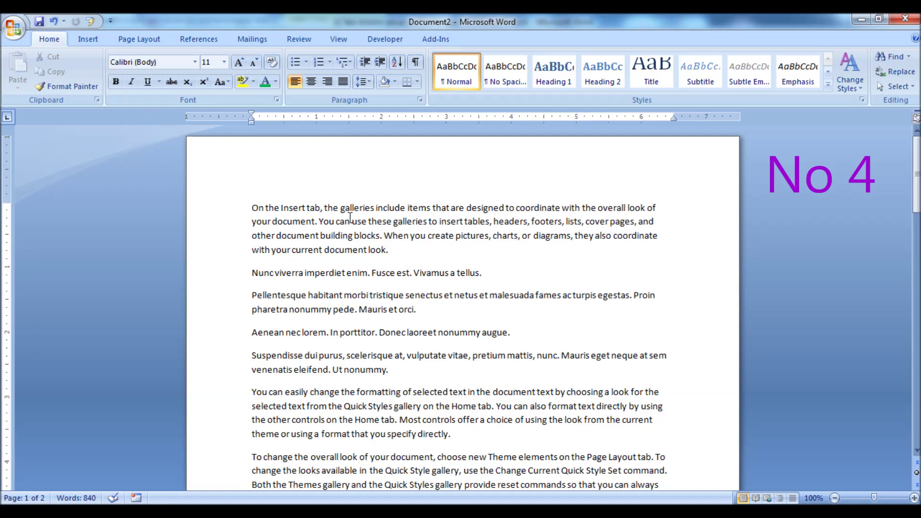
drag(231, 216, 249, 462)
click(553, 320)
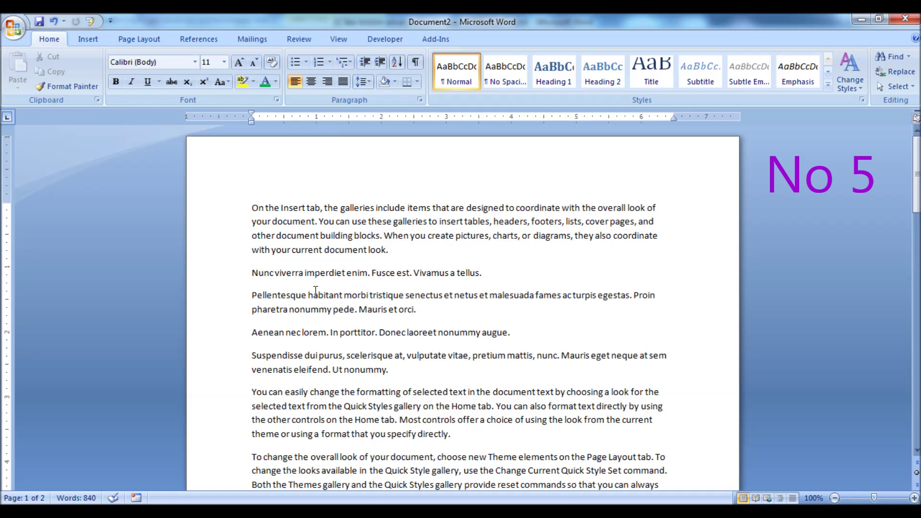
Step: Select the entire document from the page margin, check the selection through the last page, and deselect at the empty final line
triple_click(218, 219)
scroll(478, 314, down, 4)
scroll(478, 310, down, 20)
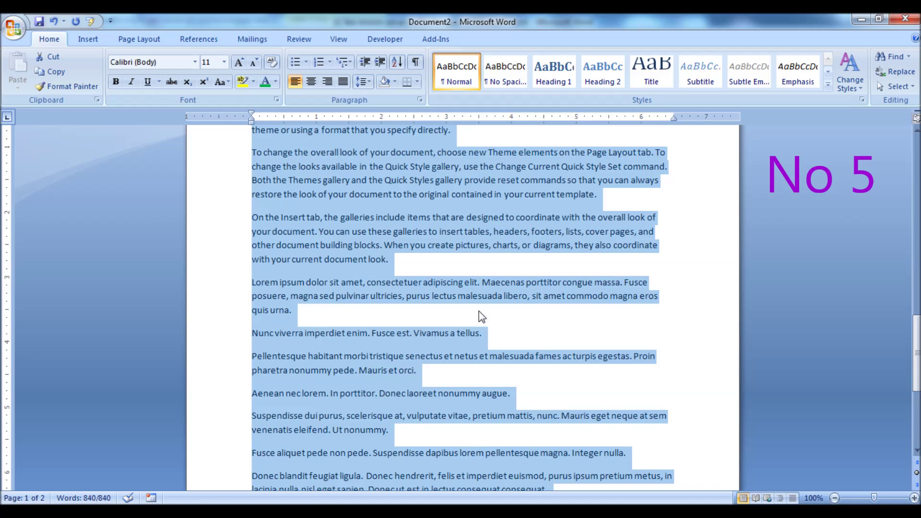
scroll(479, 311, down, 5)
click(435, 384)
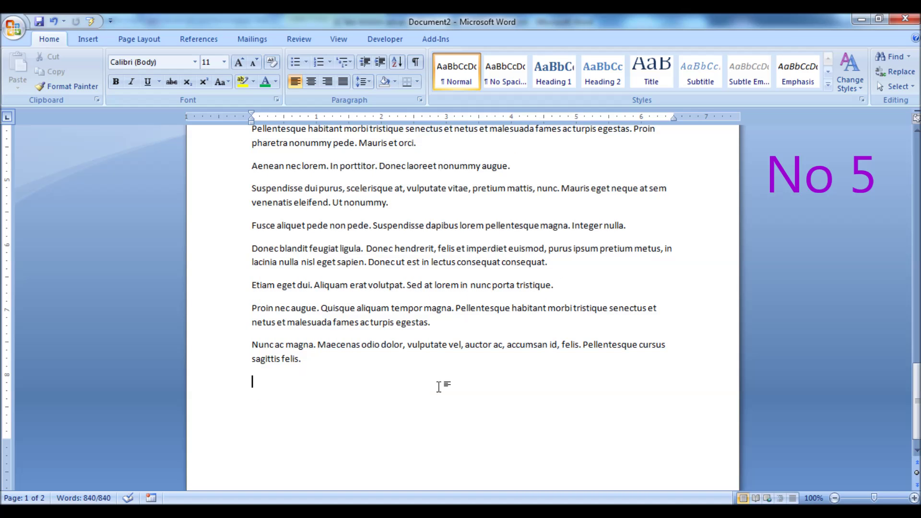
Step: Select the whole document from the margin once more, review it from end to start, and clear the selection
scroll(284, 226, up, 15)
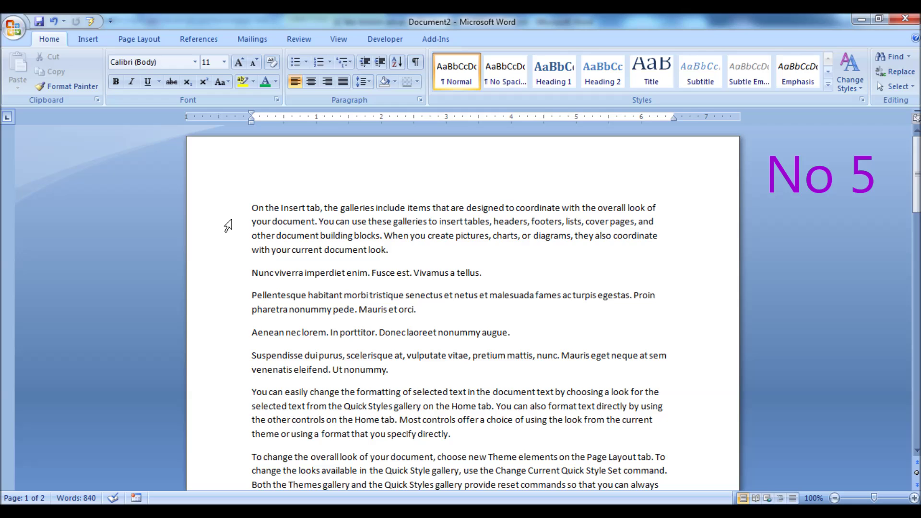
triple_click(228, 225)
scroll(635, 321, down, 3)
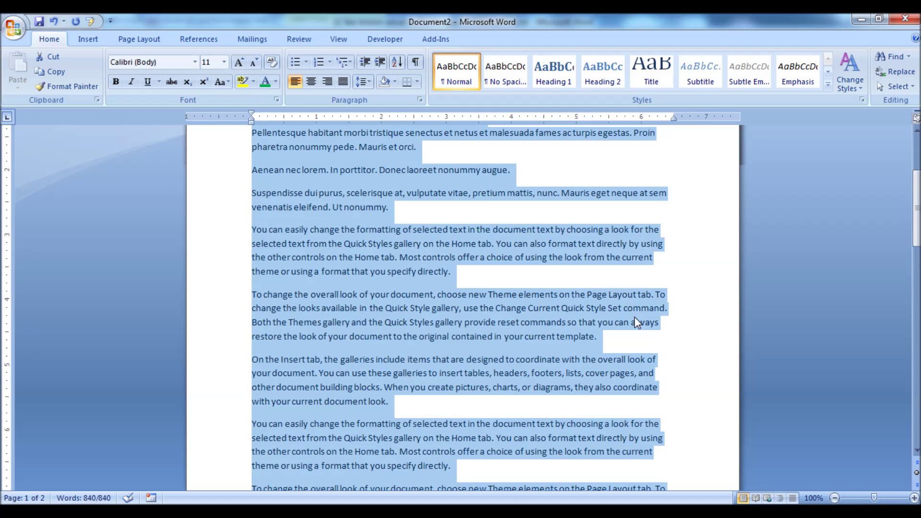
scroll(634, 317, down, 12)
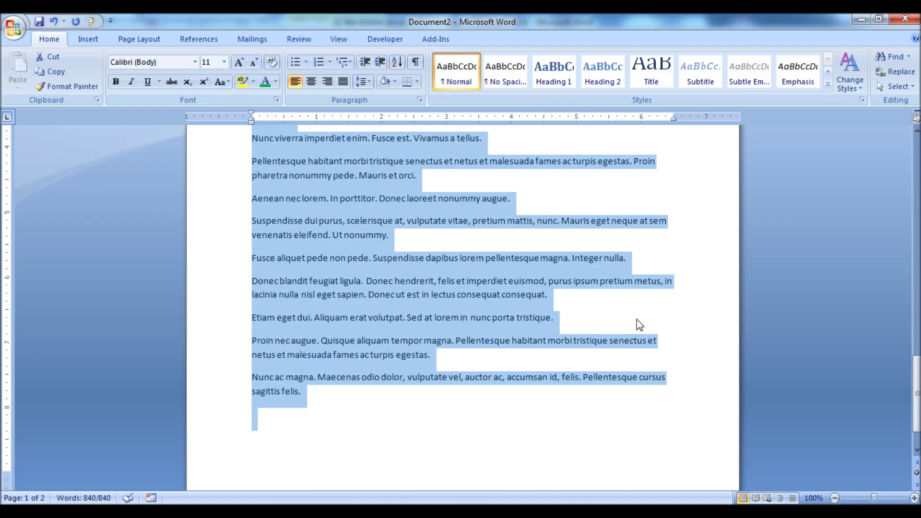
scroll(637, 319, down, 2)
drag(916, 406, 916, 175)
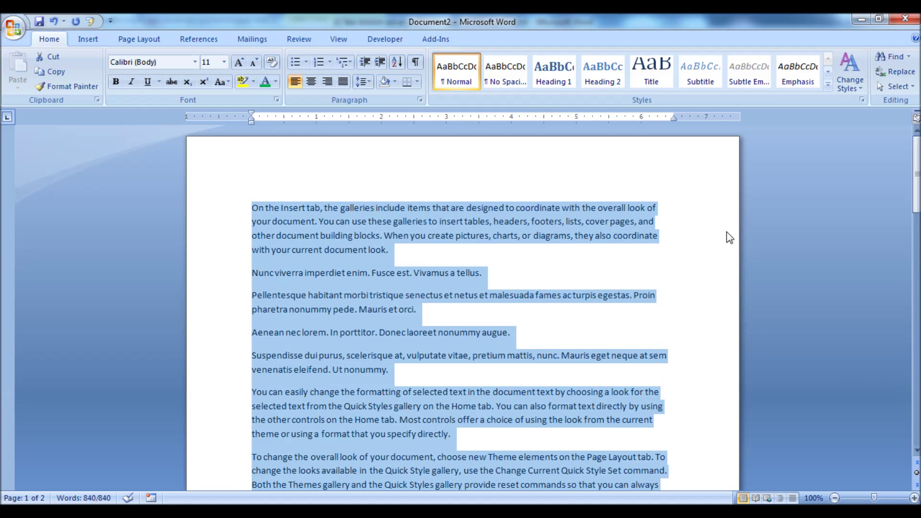
click(653, 266)
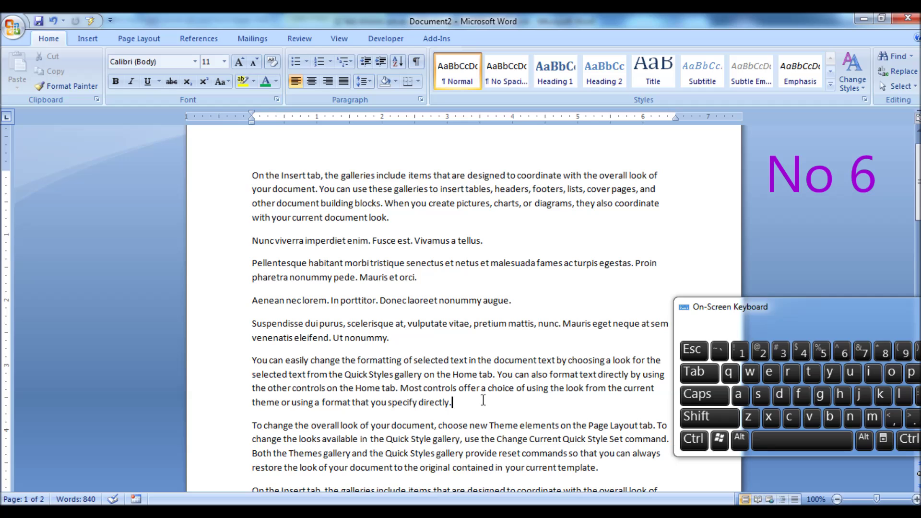
Step: Extend a selection from the start of the document to the end of the sixth paragraph, ending "specify directly.", review its extent, and clear it
scroll(324, 295, up, 1)
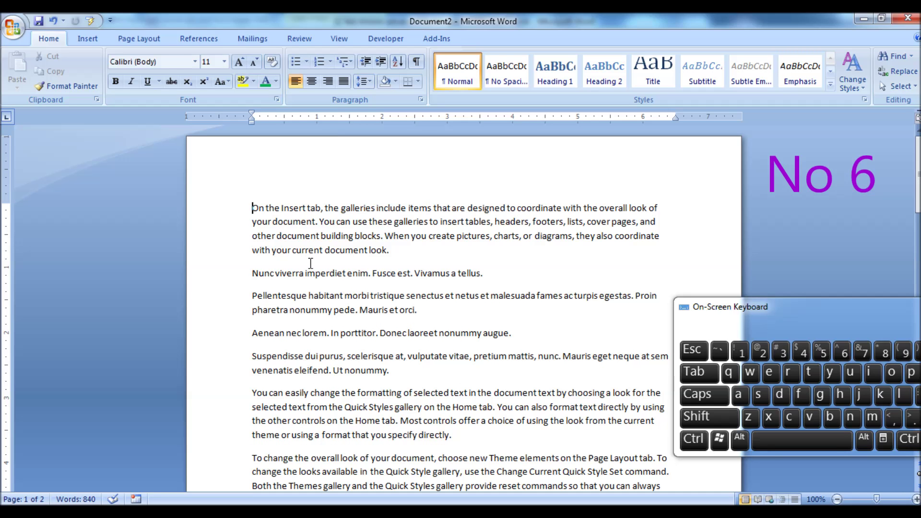
key(shift)
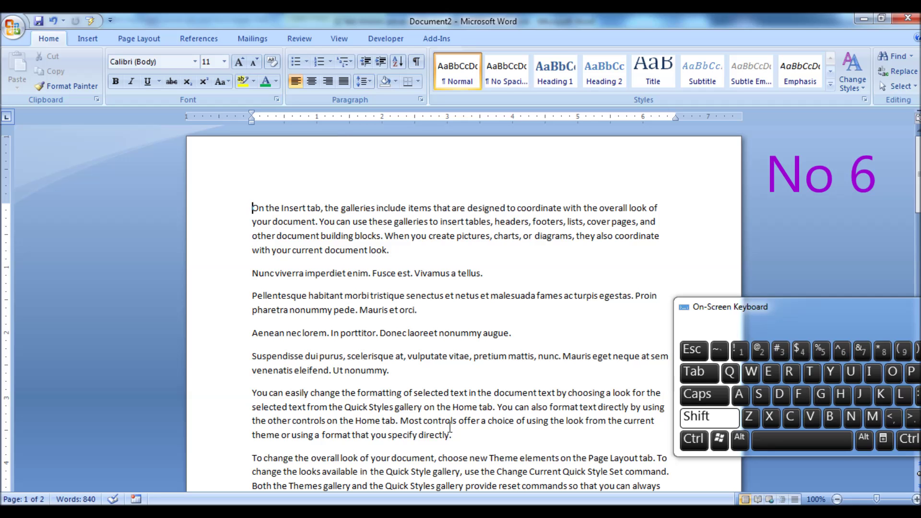
shift+click(453, 435)
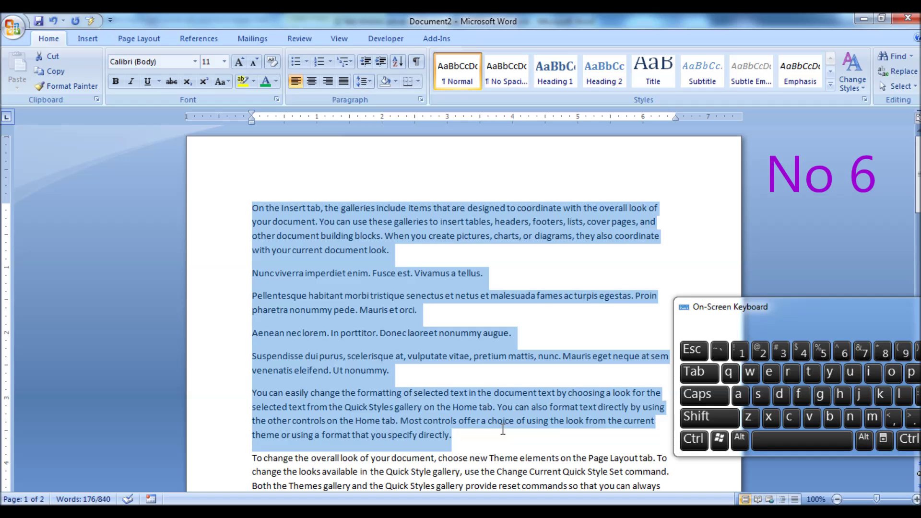
scroll(501, 428, down, 4)
scroll(501, 427, down, 1)
scroll(430, 416, down, 3)
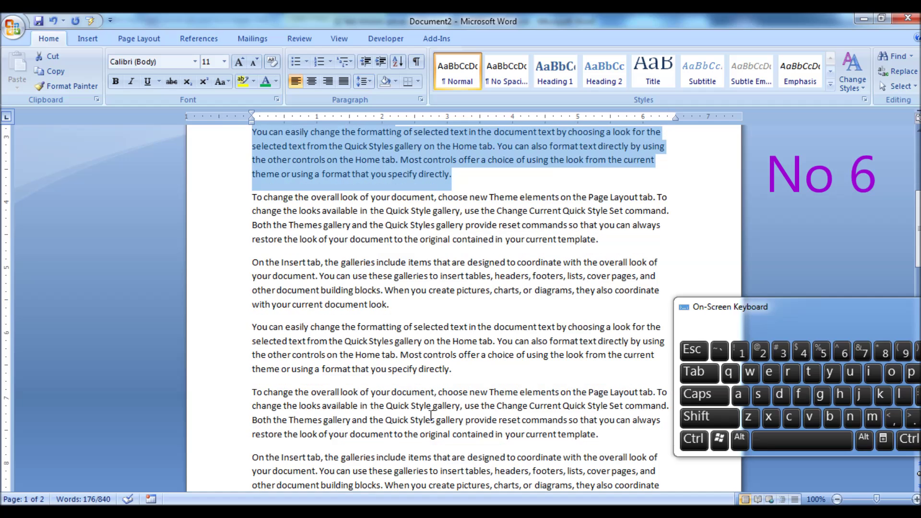
scroll(434, 408, up, 6)
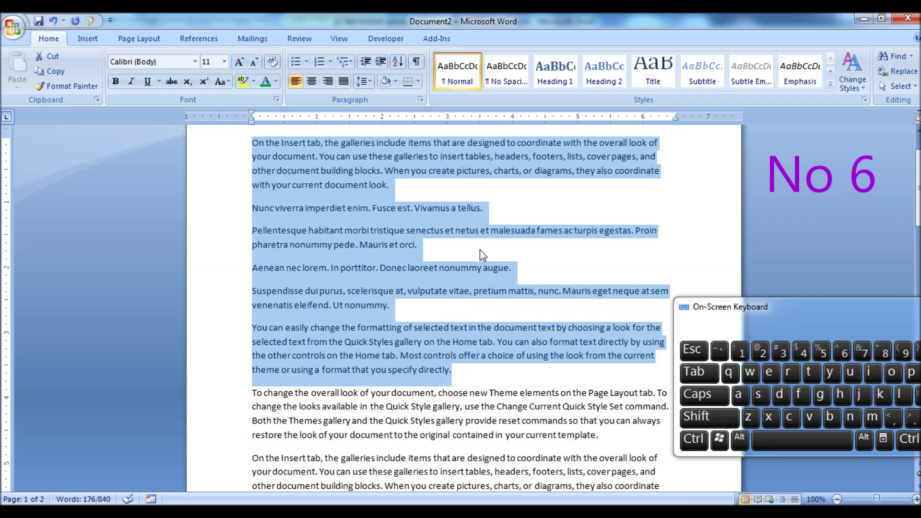
click(480, 249)
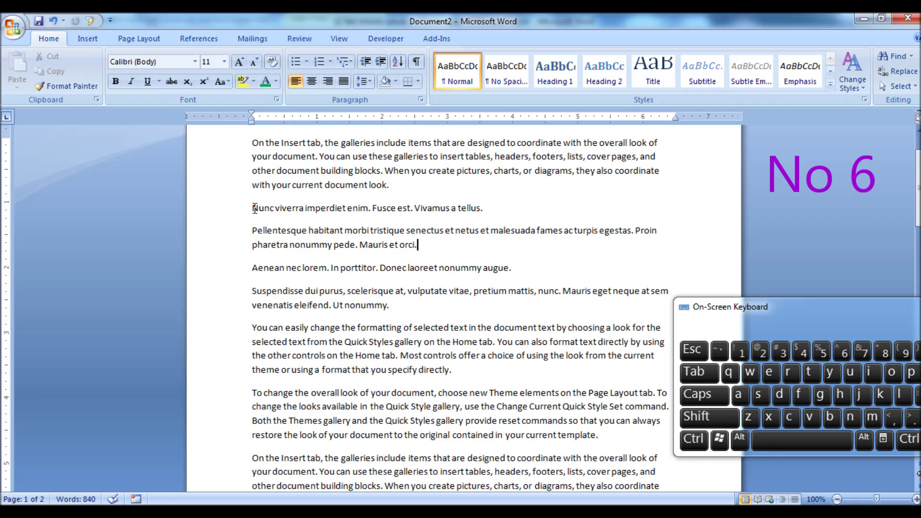
Step: Extend a selection from the start of "Nunc viverra" to the end of the "On the Insert tab" paragraph on page 2
scroll(413, 348, down, 20)
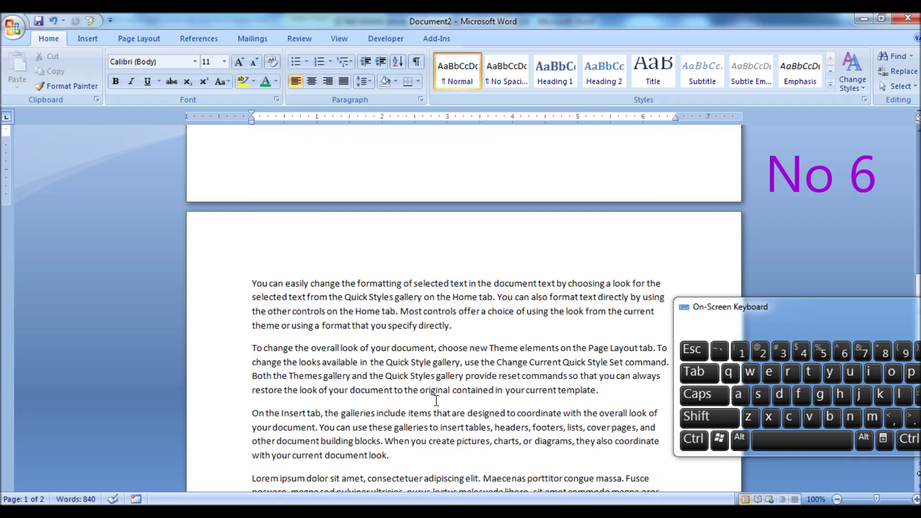
shift+click(422, 454)
scroll(418, 433, up, 10)
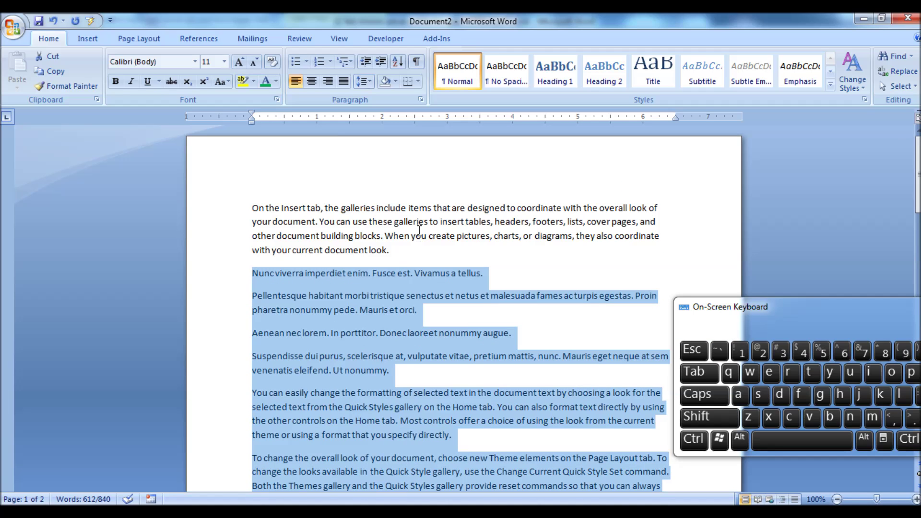
Step: Clear the long selection, select the first paragraph's sentence starting "When you create pictures", and select the sentence starting "You can easily change the formatting" instead
click(416, 253)
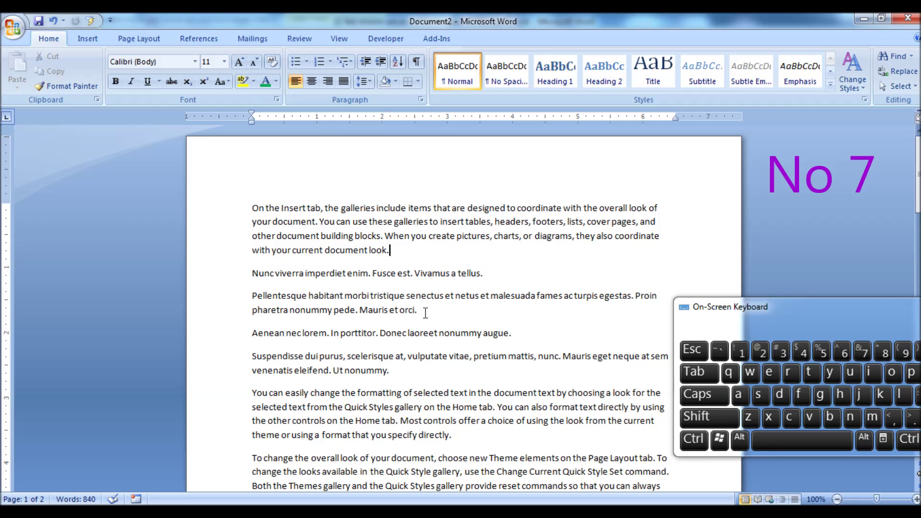
ctrl+click(431, 236)
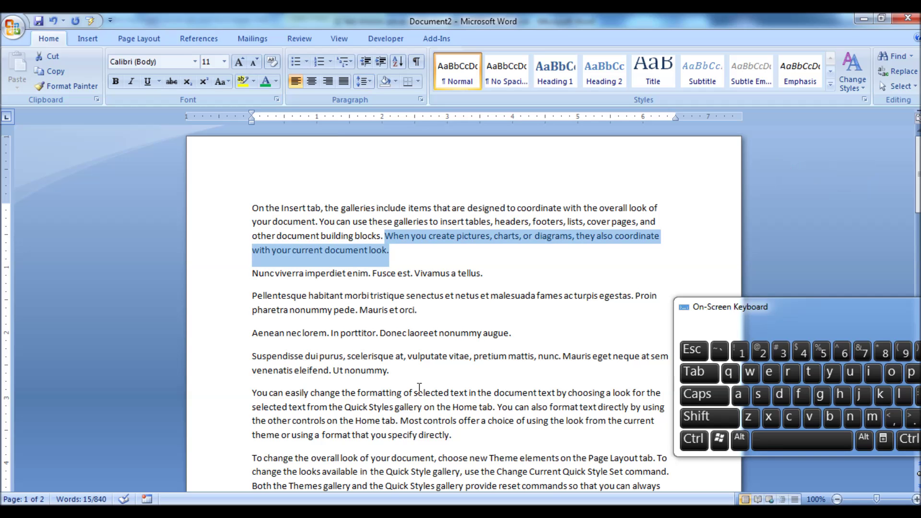
key(ctrl)
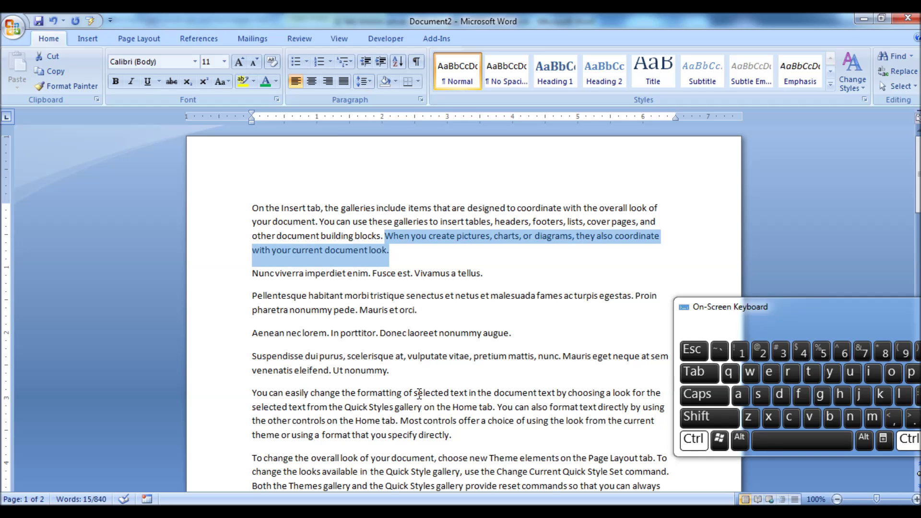
click(437, 412)
ctrl+click(445, 396)
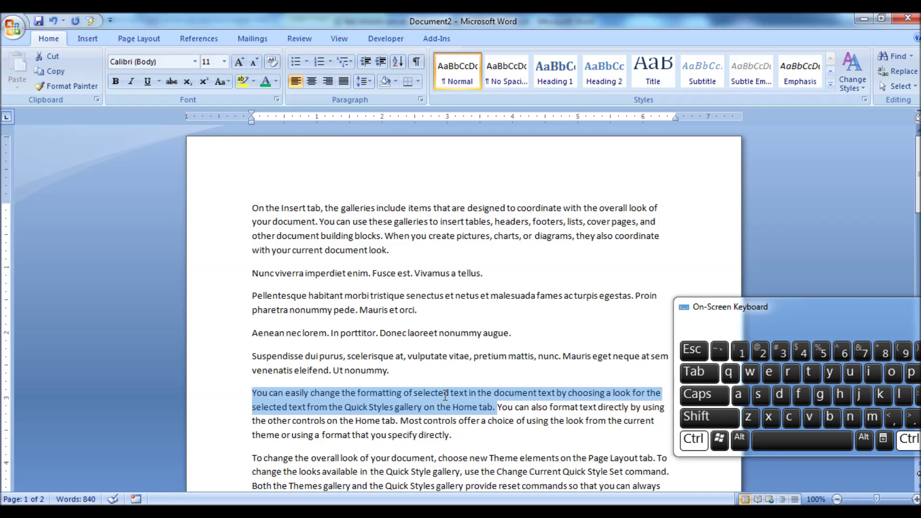
Step: Select the sentence "Donec laoreet nonummy augue." and, in its place, the sentence starting "Suspendisse dui purus"
click(528, 338)
key(ctrl)
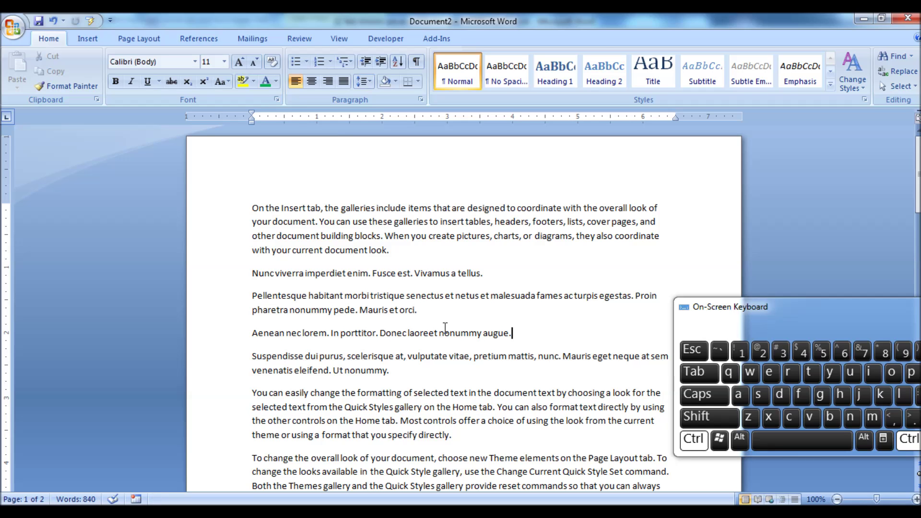
ctrl+click(445, 327)
click(390, 378)
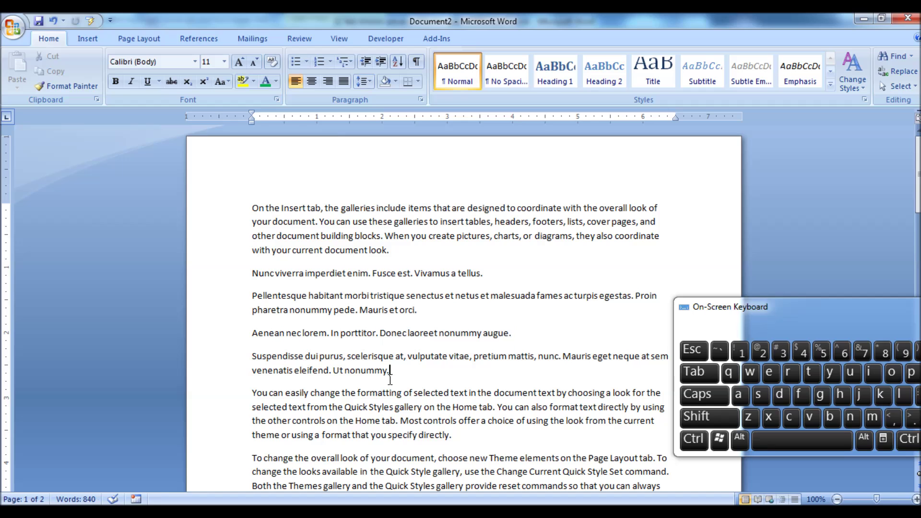
ctrl+click(307, 358)
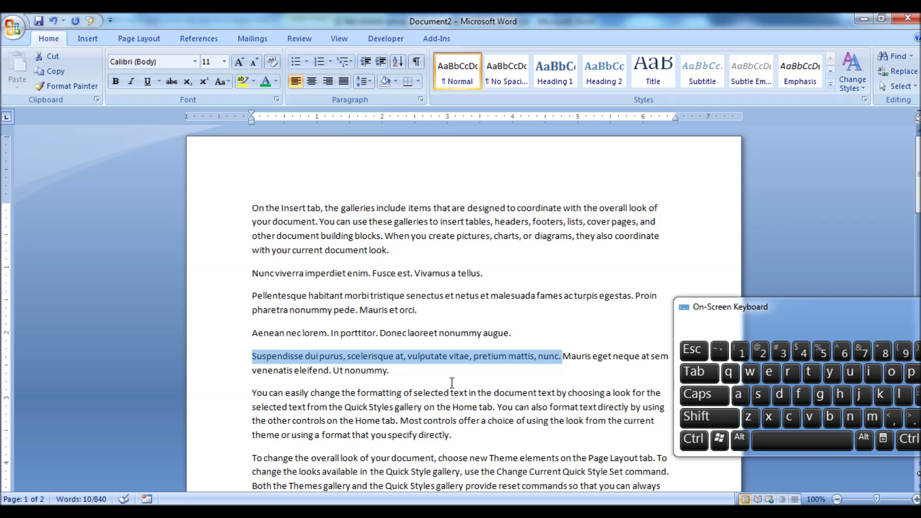
Step: Select the single sentence starting "To change the looks available in the Quick Style gallery", and clear the selection
scroll(456, 394, down, 1)
click(501, 402)
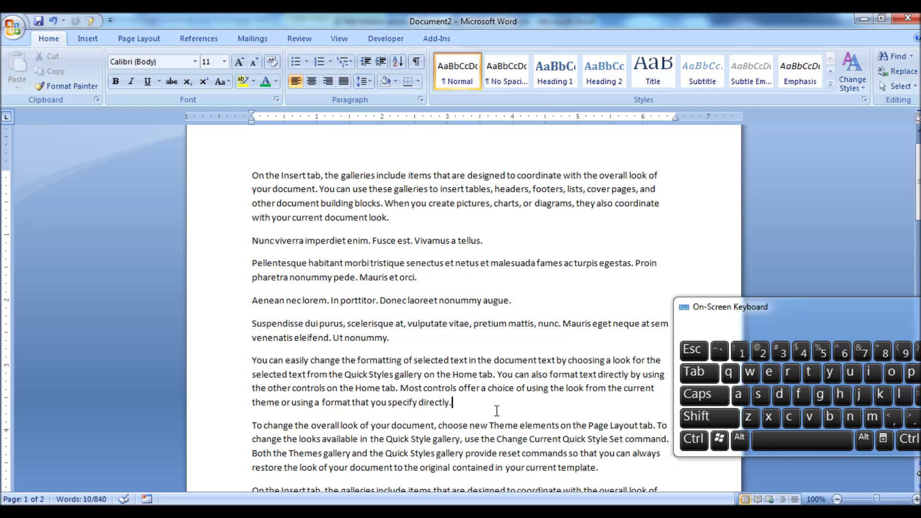
ctrl+click(501, 439)
scroll(502, 379, down, 2)
scroll(501, 378, down, 4)
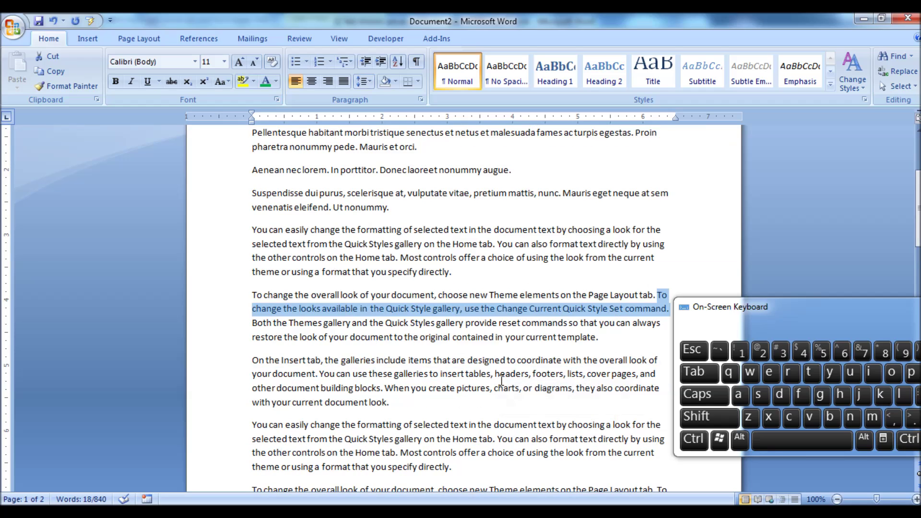
click(538, 345)
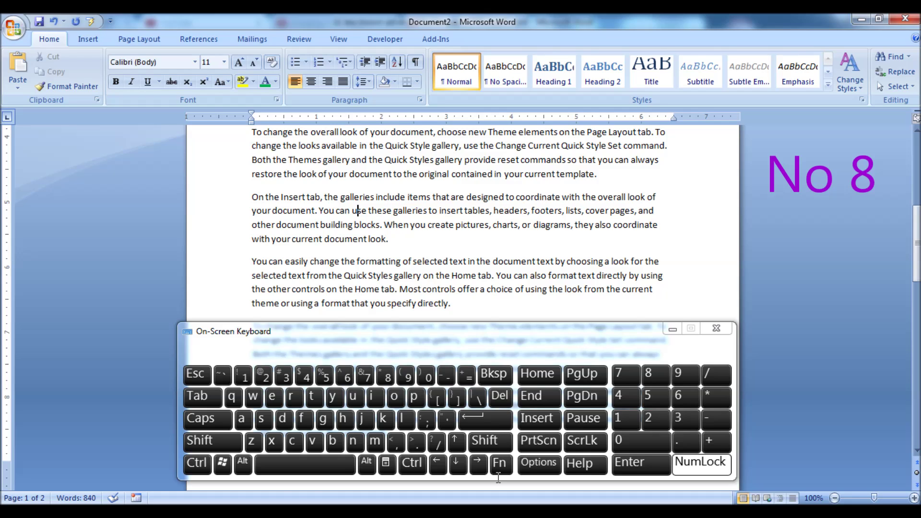
Step: Extend a selection forward character by character from inside "use" to the end of "galleries" in the "On the Insert tab" paragraph
shift+click(478, 464)
shift+click(478, 464)
shift+click(479, 464)
shift+click(478, 464)
shift+click(478, 464)
shift+click(478, 464)
shift+click(478, 464)
shift+click(478, 465)
shift+click(478, 465)
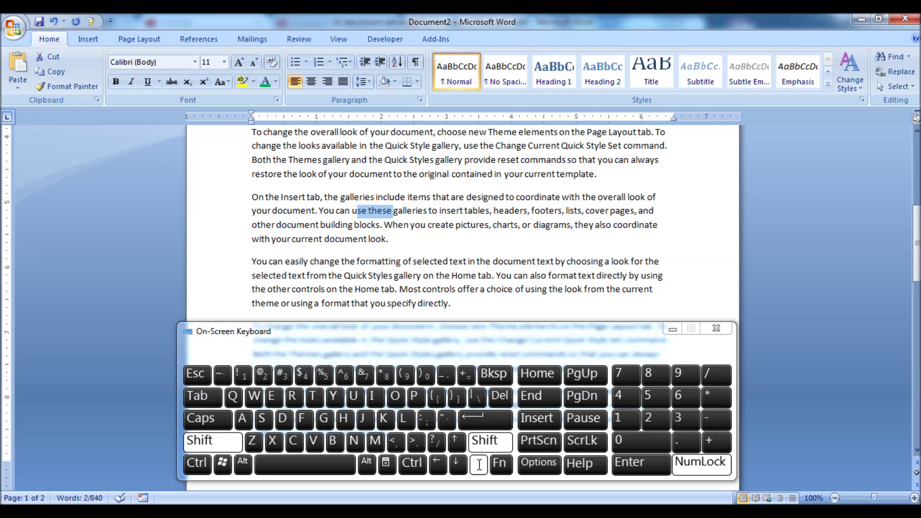
shift+click(479, 464)
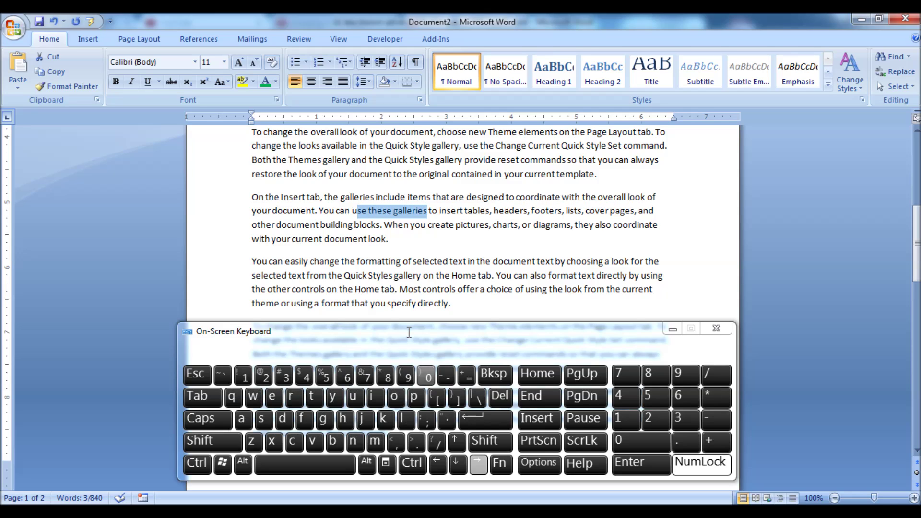
Step: Extend a selection backward character by character across "these galleries", and clear it at the end of the paragraph
click(478, 464)
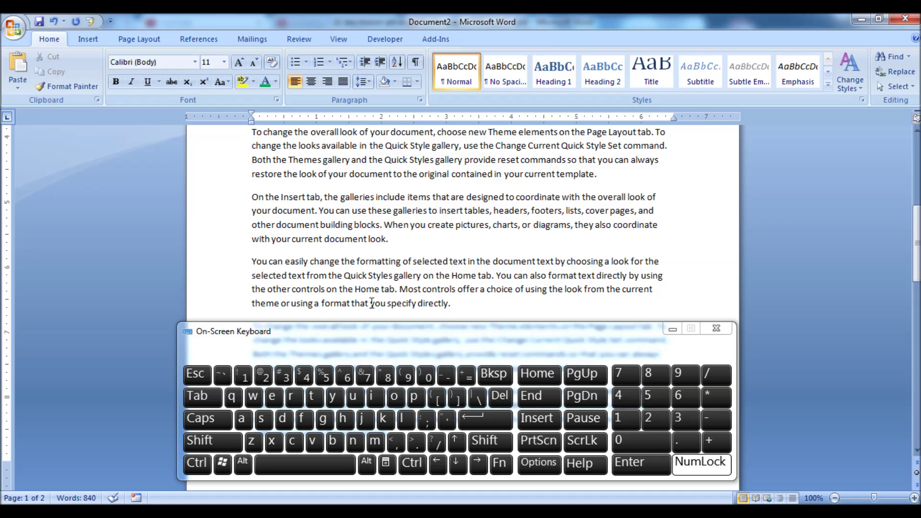
shift+click(437, 464)
shift+click(436, 464)
shift+click(436, 464)
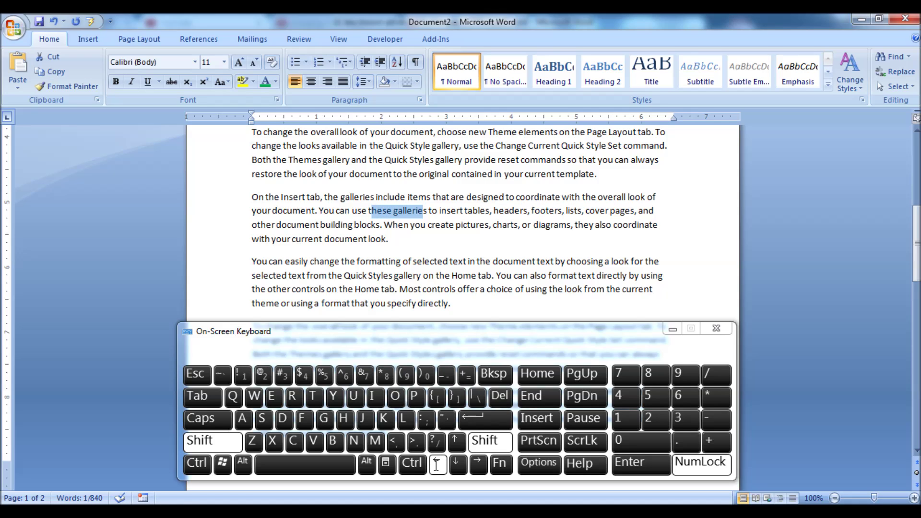
shift+click(436, 465)
click(417, 244)
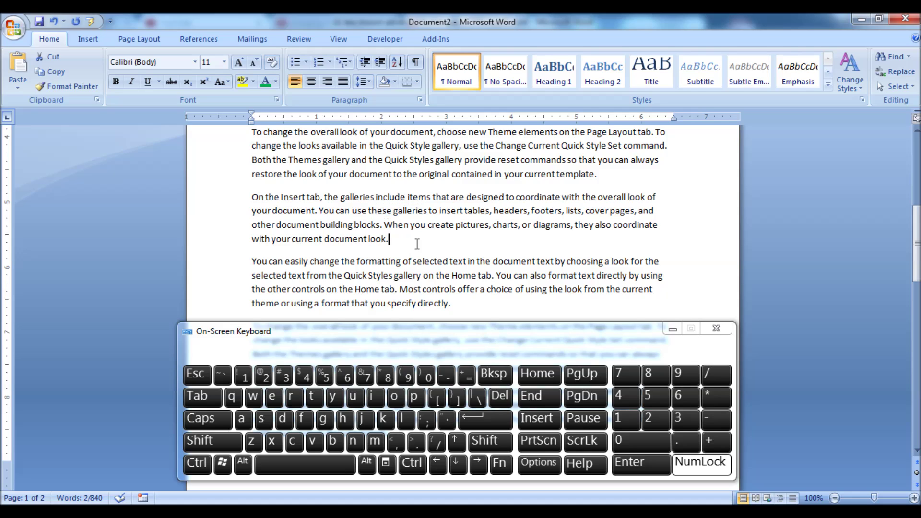
Step: Extend a selection upward line by line from the end of "current document look." to "Quick Style gallery" in the preceding paragraph
click(490, 440)
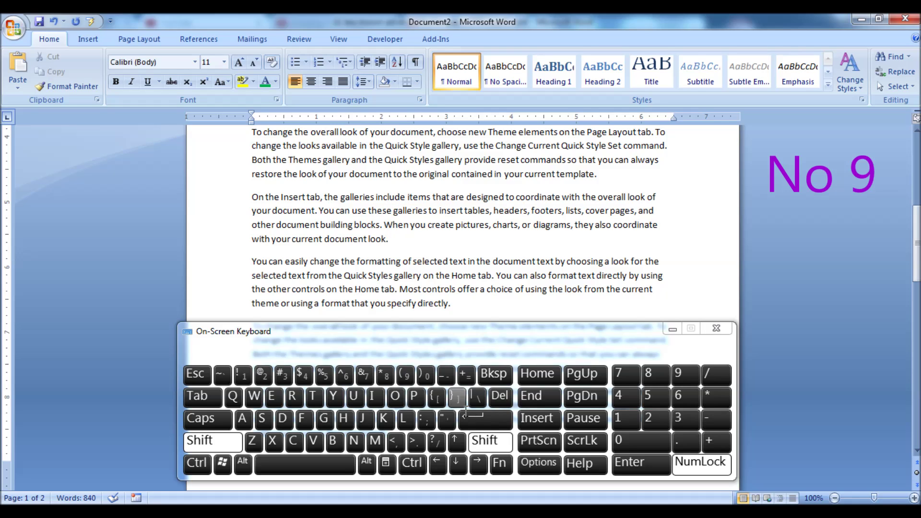
click(456, 440)
click(456, 440)
click(456, 440)
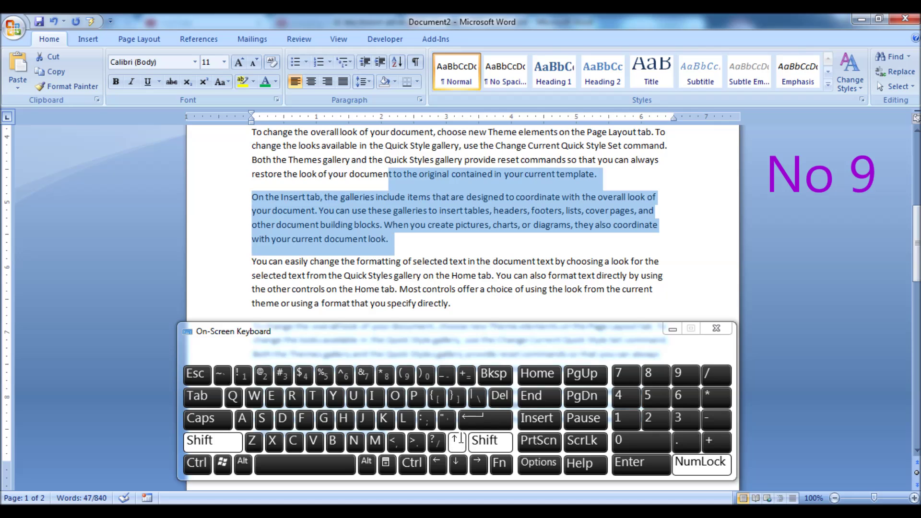
click(456, 440)
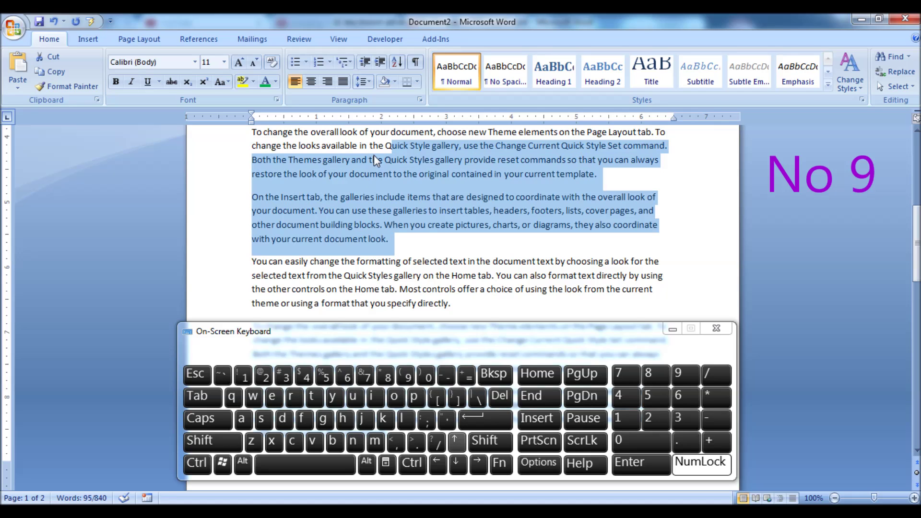
Step: Extend a selection downward line by line from "your document" to "Quick Styles" in the "You can easily change" paragraph, and clear it
click(375, 135)
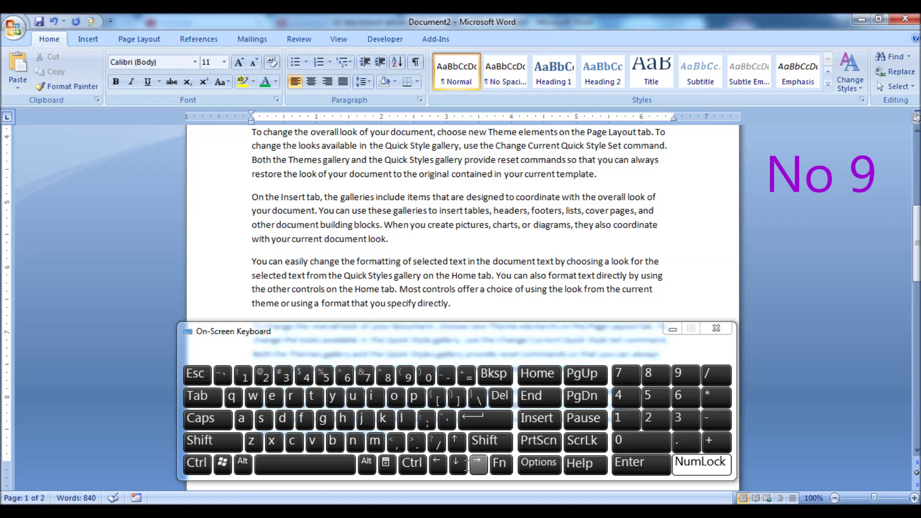
click(458, 463)
click(458, 463)
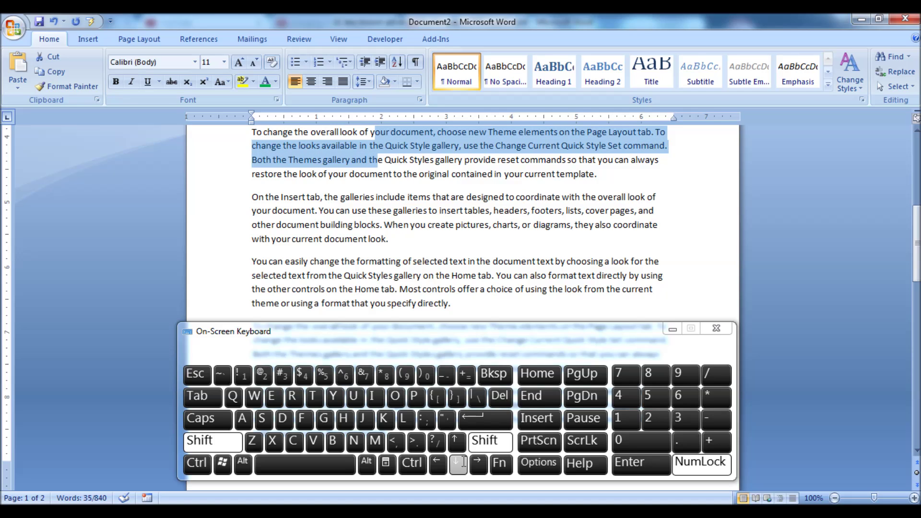
click(458, 463)
click(458, 463)
click(458, 462)
click(458, 463)
click(458, 463)
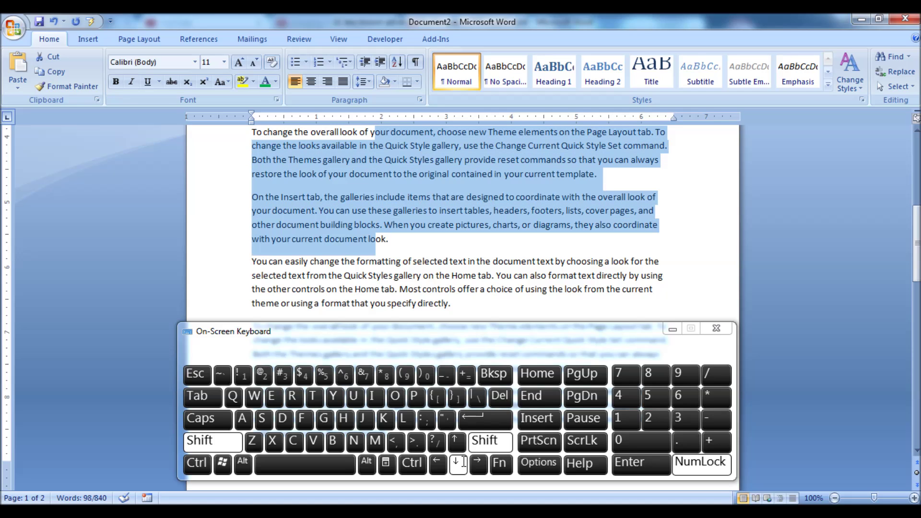
click(458, 463)
click(458, 463)
click(458, 463)
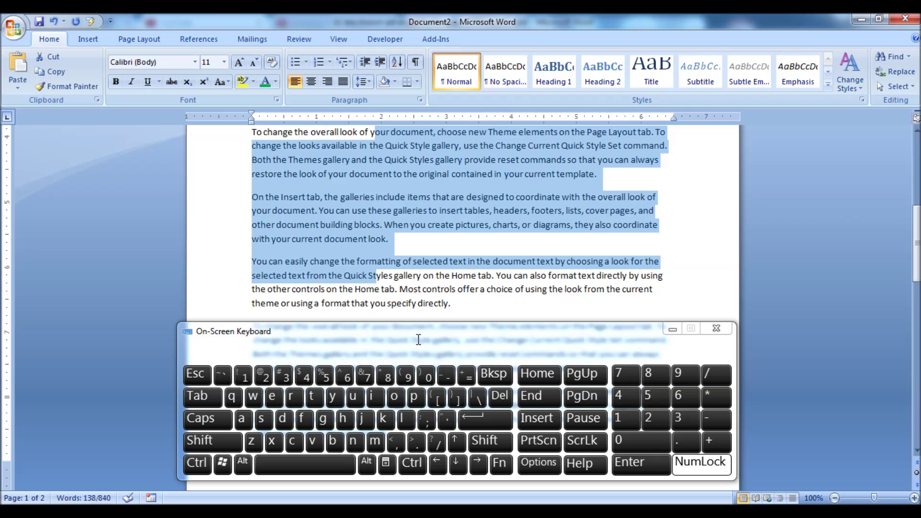
click(418, 289)
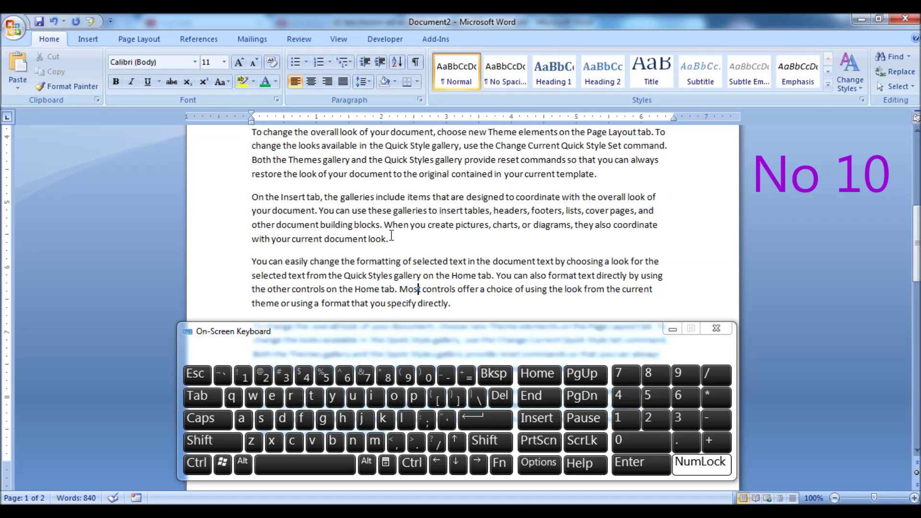
Step: Extend a selection backward word by word from the end of the "On the Insert tab" paragraph to "they also coordinate"
click(411, 463)
click(488, 440)
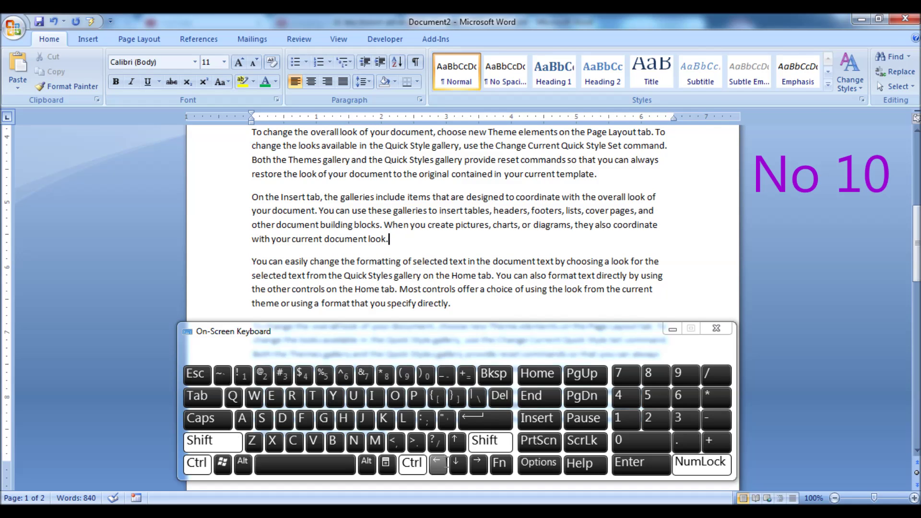
click(438, 463)
click(438, 463)
click(437, 462)
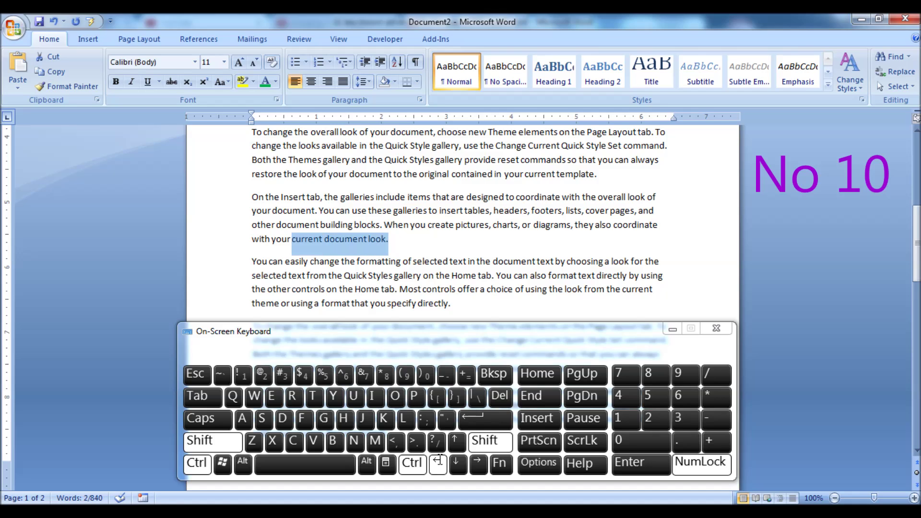
click(438, 463)
click(438, 463)
click(438, 463)
click(437, 463)
click(438, 462)
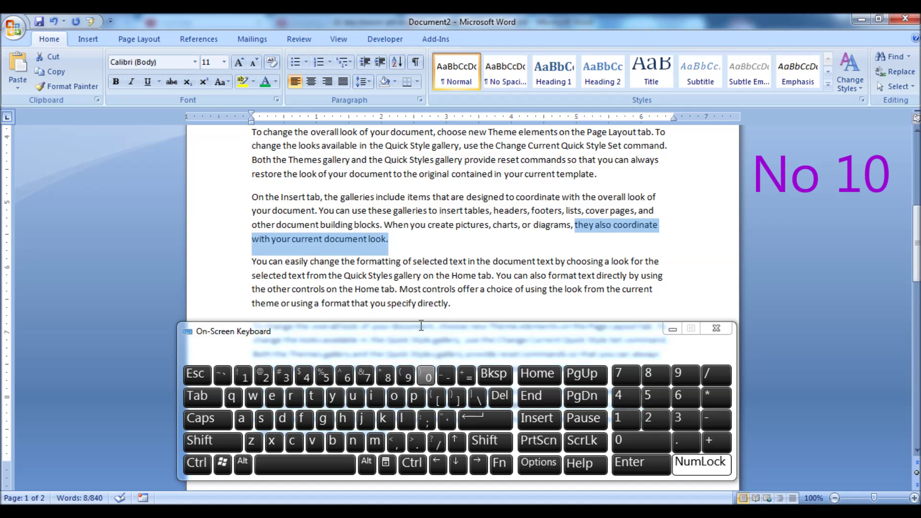
Step: Extend a selection forward word by word from the start of "When you create pictures", and clear it
click(384, 225)
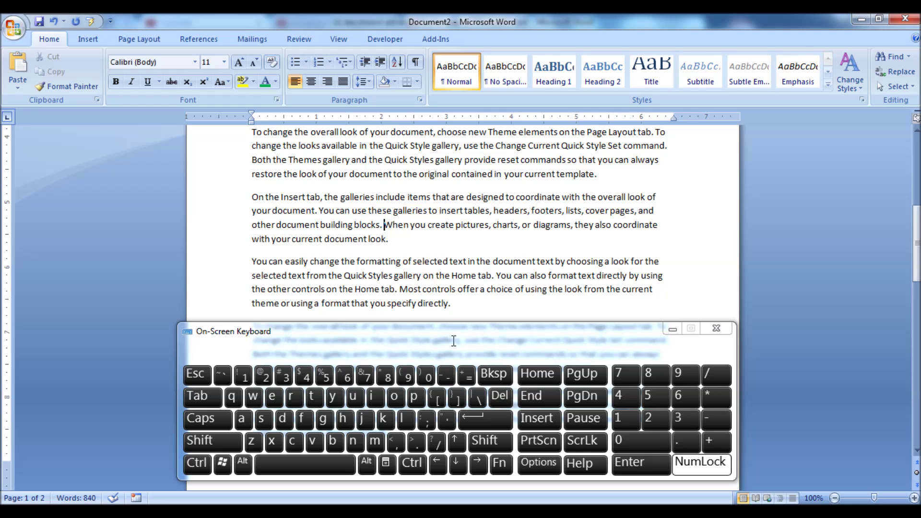
click(411, 463)
click(488, 440)
click(477, 463)
click(477, 463)
click(477, 463)
click(477, 462)
click(477, 462)
click(478, 462)
click(410, 242)
Step: Extend a selection upward paragraph by paragraph from the end of "specify directly." to the start of "To change the overall look"
click(411, 463)
click(489, 440)
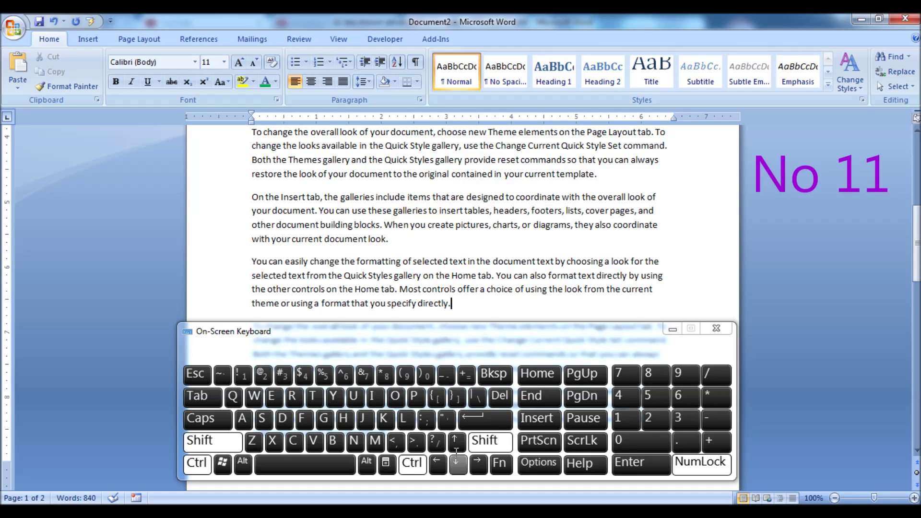
click(457, 440)
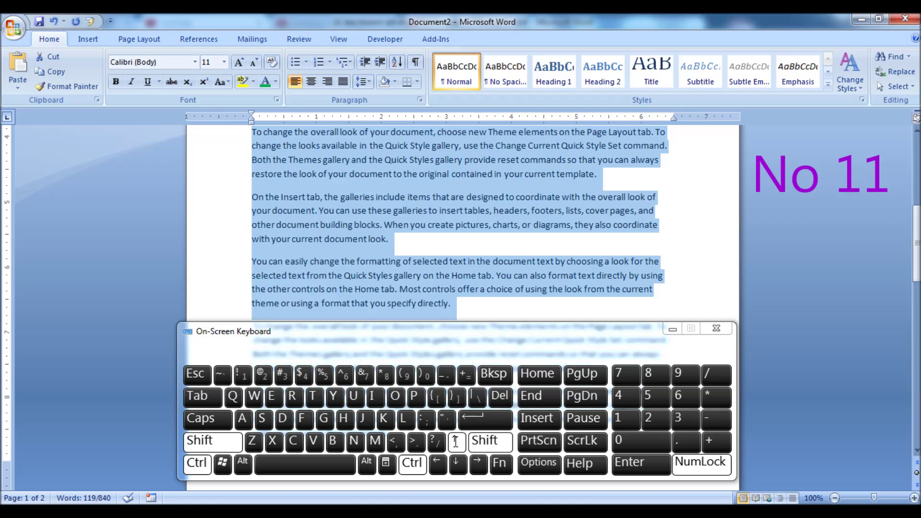
Step: Extend a selection downward paragraph by paragraph from the start of the "To change the overall look" paragraph, and clear it
click(257, 134)
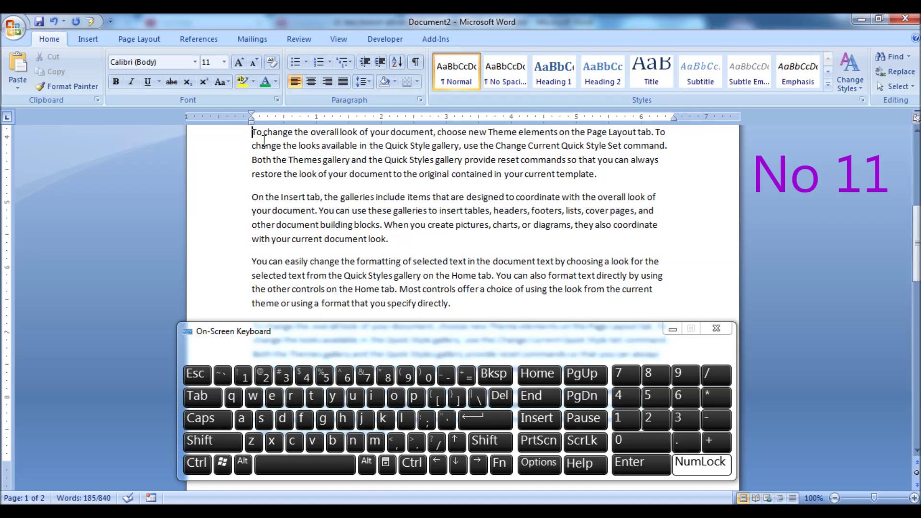
key(ctrl+shift+Down)
key(ctrl+shift+Down)
key(ctrl+shift+Down)
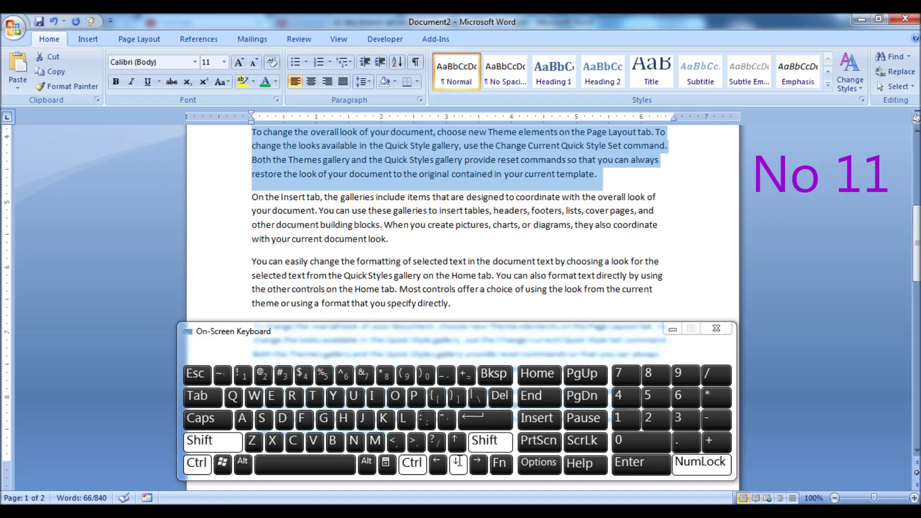
click(479, 312)
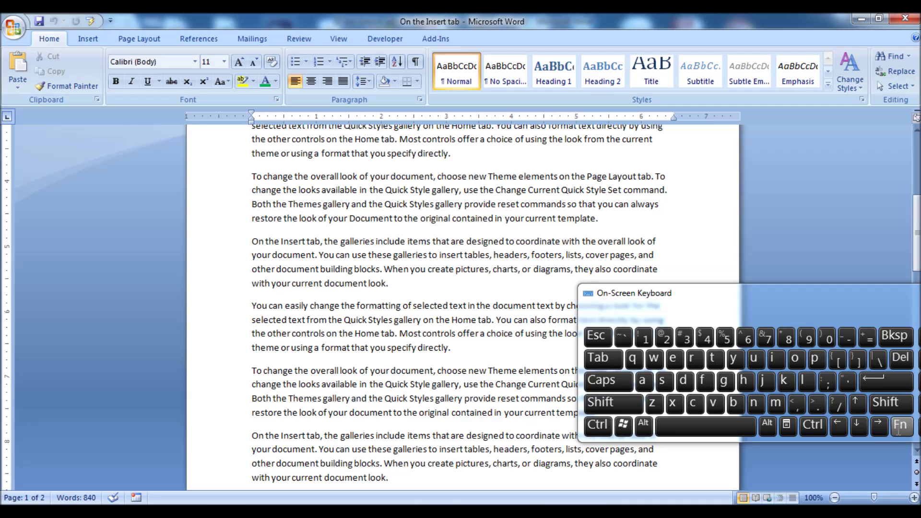
Step: Turn on extend-selection mode before "create" in the "On the Insert tab" paragraph and extend the selection forward over that word
click(899, 427)
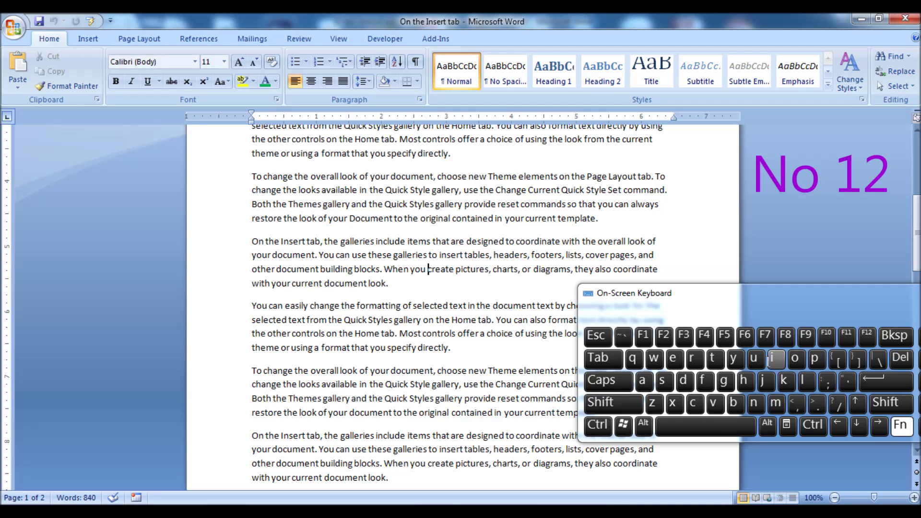
click(785, 335)
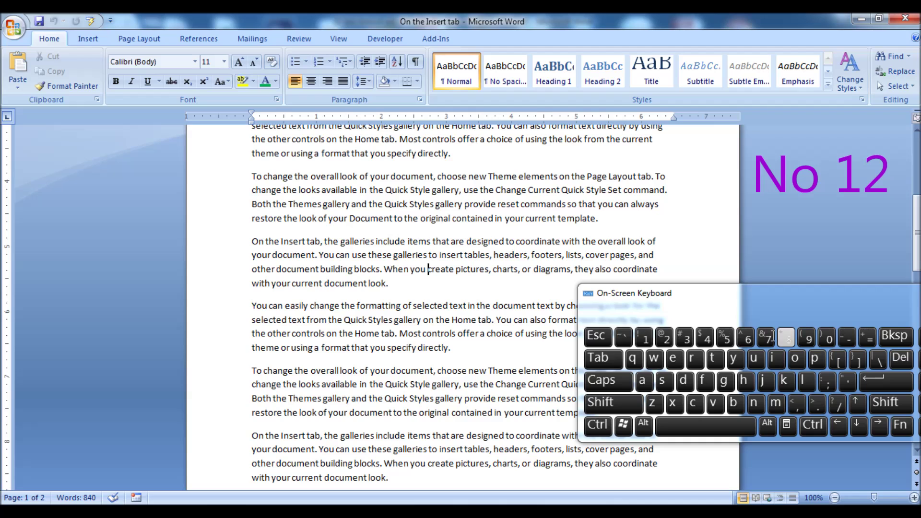
key(Right)
key(Right)
key(Right)
key(Right)
key(Right)
key(Right)
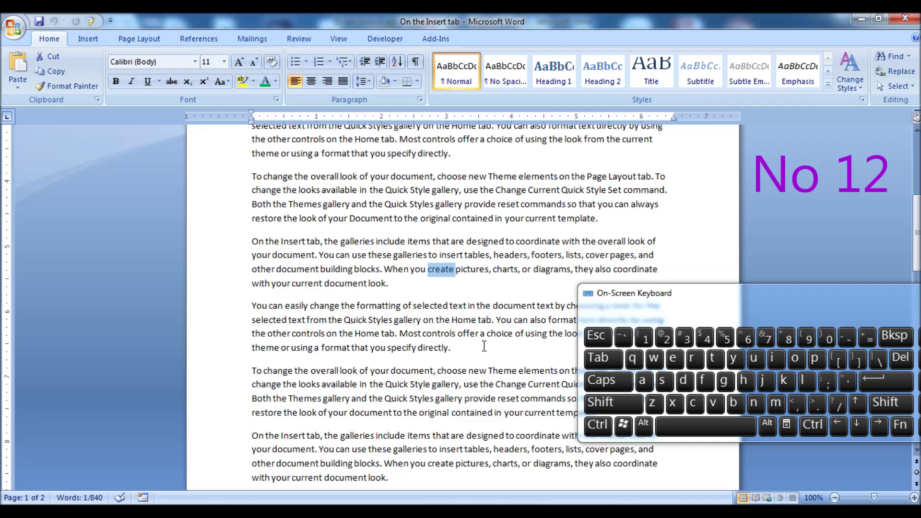
Step: In extend mode, adjust the selection character by character backward from "create" to just before "blocks. When you" in the "On the Insert tab" paragraph
key(Right)
key(Right)
key(Right)
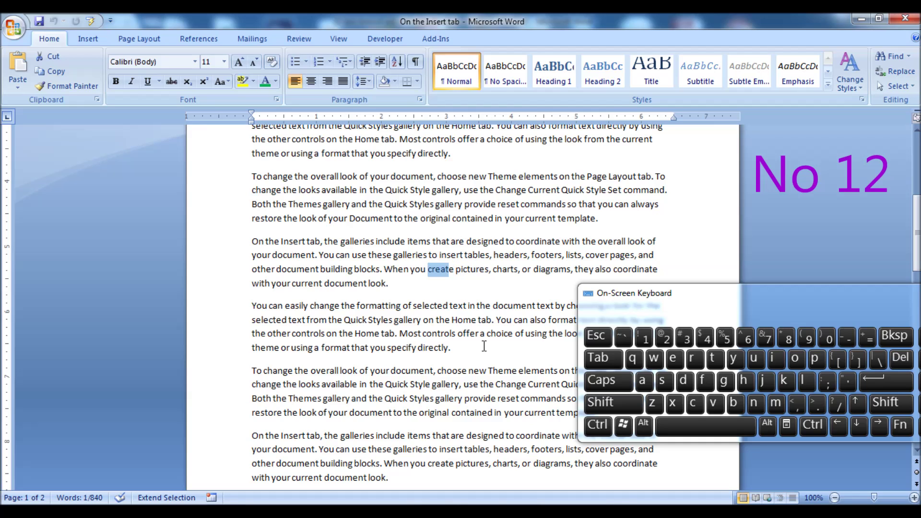
key(Left)
key(Left)
key(Left)
key(Left)
key(Left)
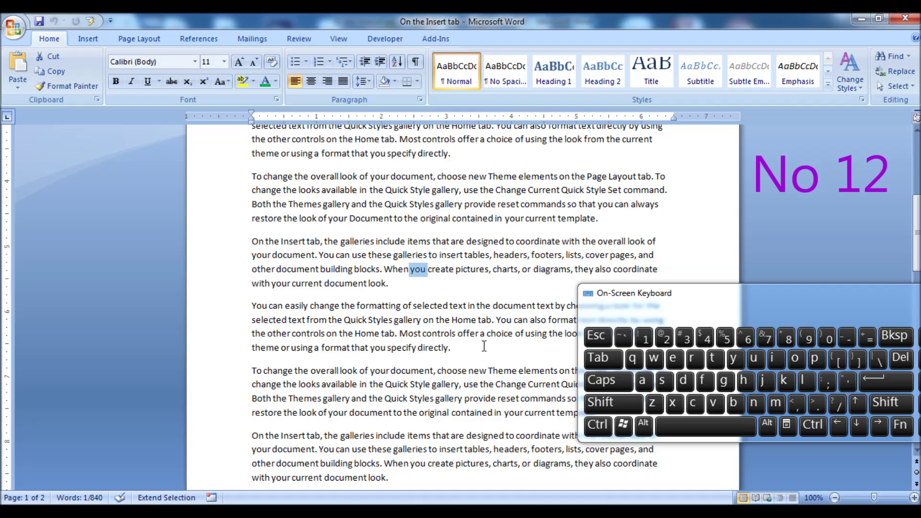
key(Left)
key(Left)
key(Left)
key(Left)
key(Left)
key(Left)
key(Left)
key(Left)
key(Left)
key(Left)
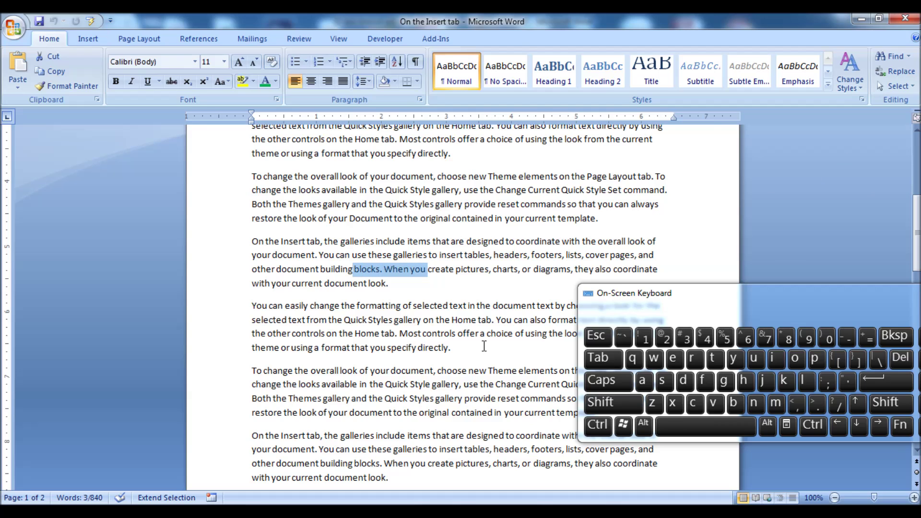
Step: Extend the selection upward line by line from the anchor before "create"
key(Up)
key(Up)
key(Up)
key(Up)
key(Up)
key(Up)
key(Up)
Step: Extend the selection downward line by line from "create" to the third line of the last "On the Insert tab" paragraph
key(Down)
key(Down)
key(Down)
key(Down)
key(Down)
key(Down)
key(Down)
key(Down)
key(Down)
key(Down)
key(Down)
key(Down)
key(Down)
key(Down)
key(Down)
key(Down)
key(Down)
key(Down)
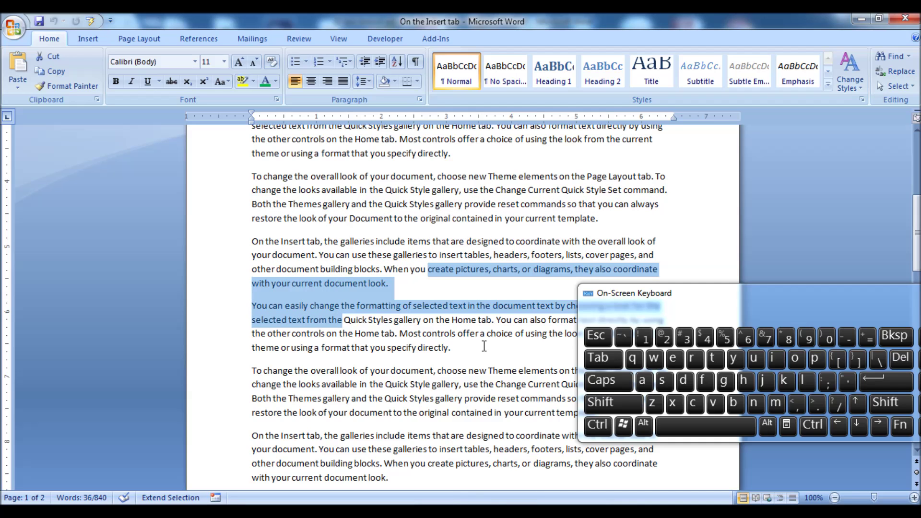
key(Down)
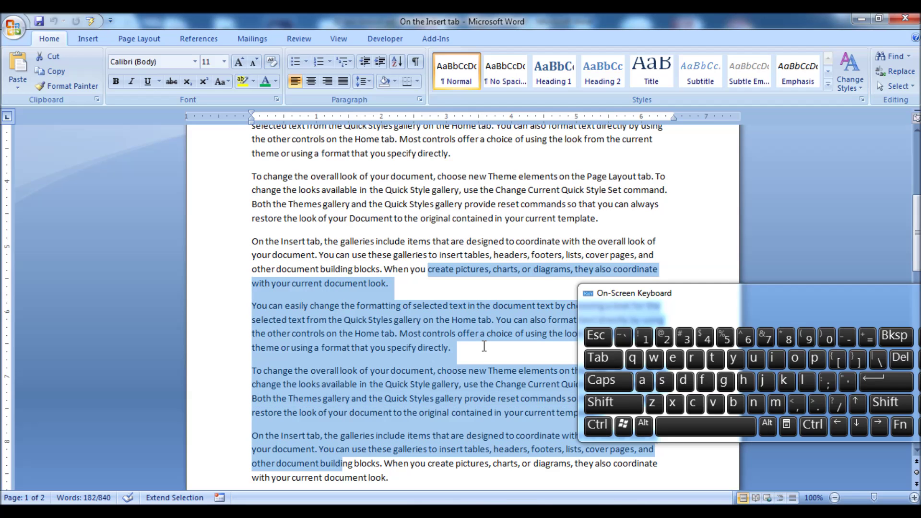
Step: Move the selection's end back upward line by line to "You can use these galleries" above the anchor before "create"
key(Up)
key(Up)
key(Up)
key(Up)
key(Up)
key(Up)
key(Up)
key(Up)
key(Up)
key(Up)
key(Up)
key(Up)
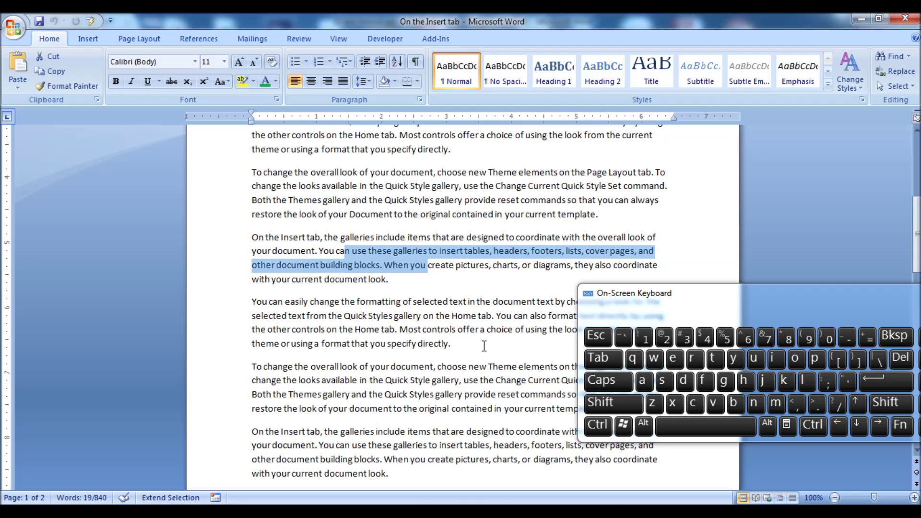
Step: Turn extend-selection mode back on for the selected text and view the Selection Mode option in the status bar customization list
click(901, 425)
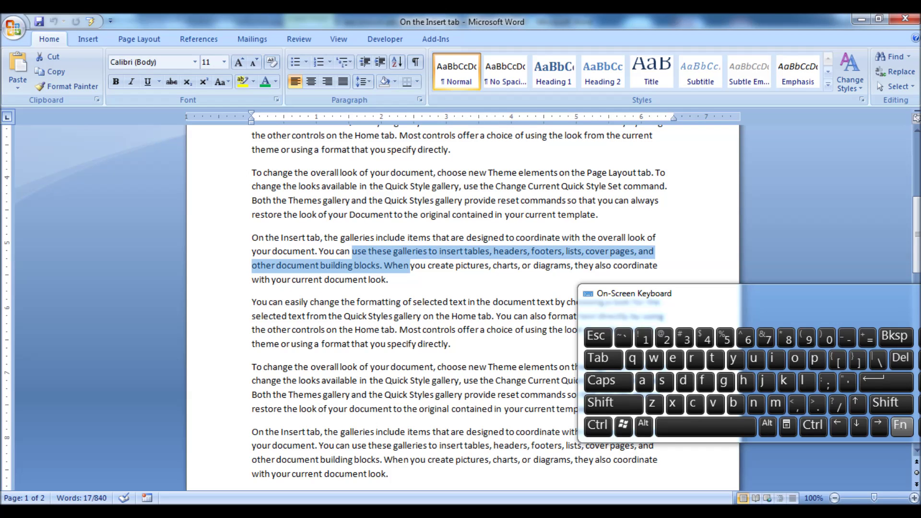
click(785, 336)
key(Down)
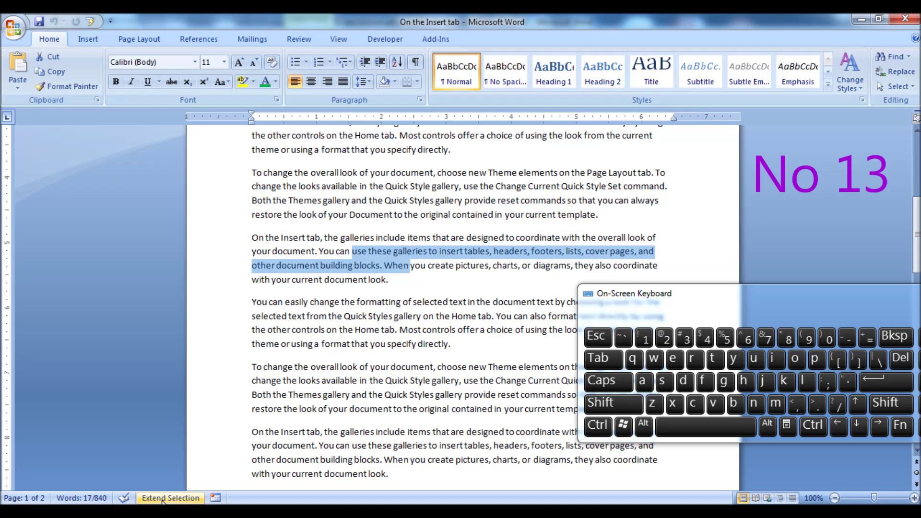
right_click(447, 499)
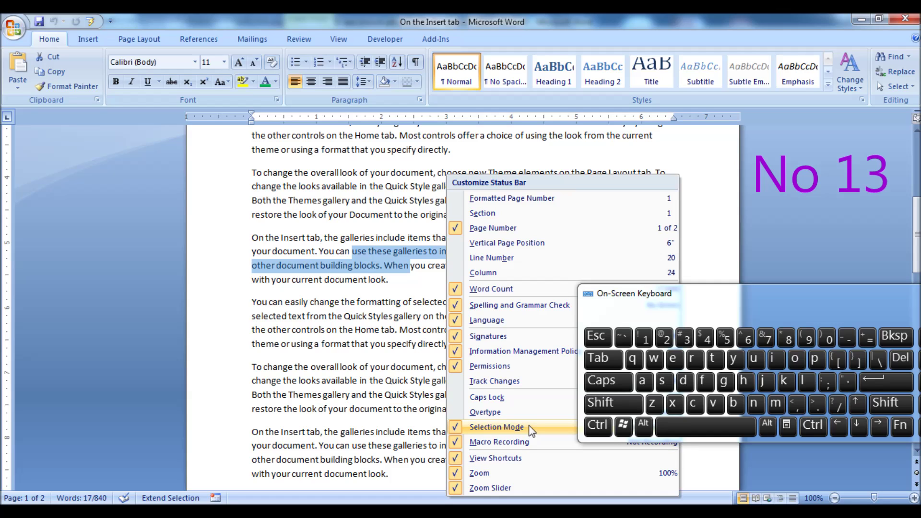
click(417, 499)
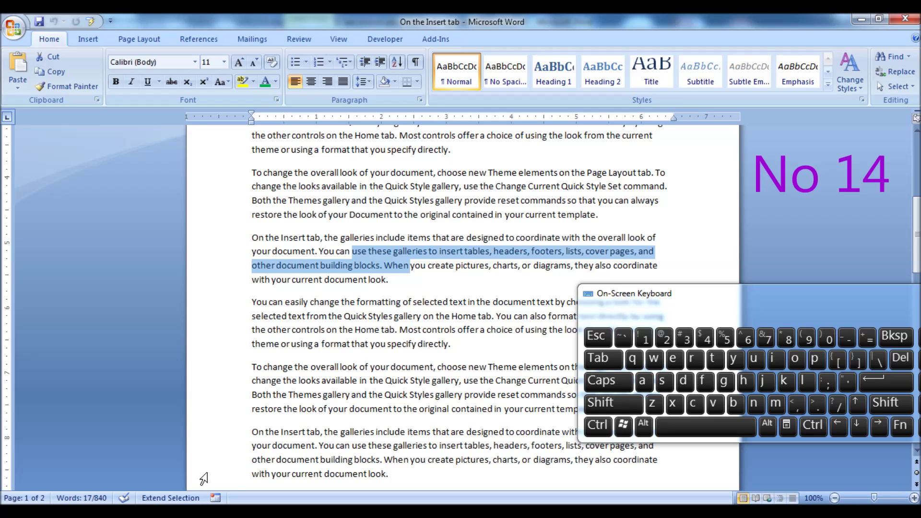
Step: Turn off extend-selection mode and clear the selection
click(187, 499)
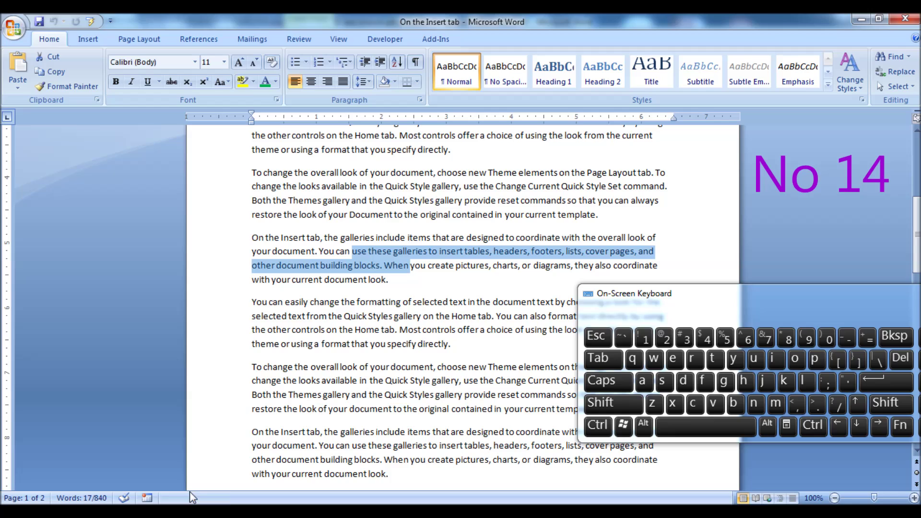
click(398, 339)
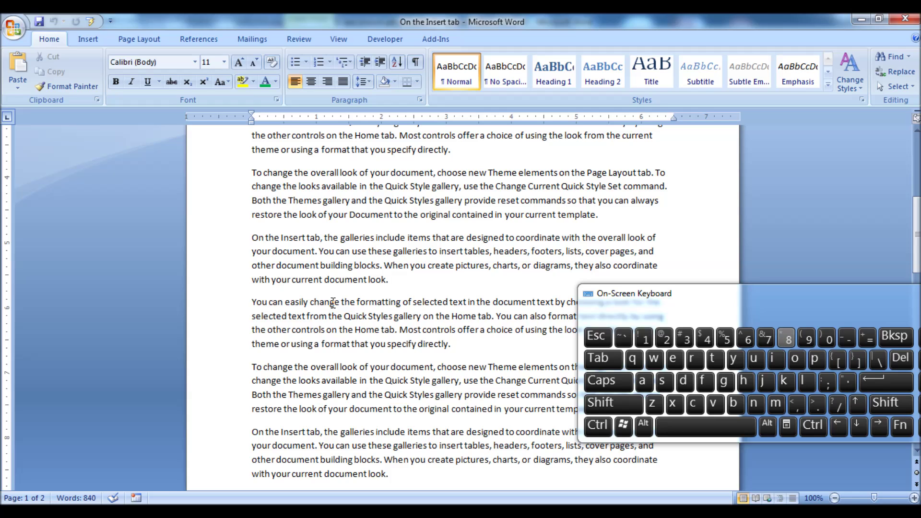
Step: Extend a selection upward line by line in extend mode to "that are designed" in the "On the Insert tab" paragraph, and leave the mode
key(F8)
key(Up)
key(Up)
key(Up)
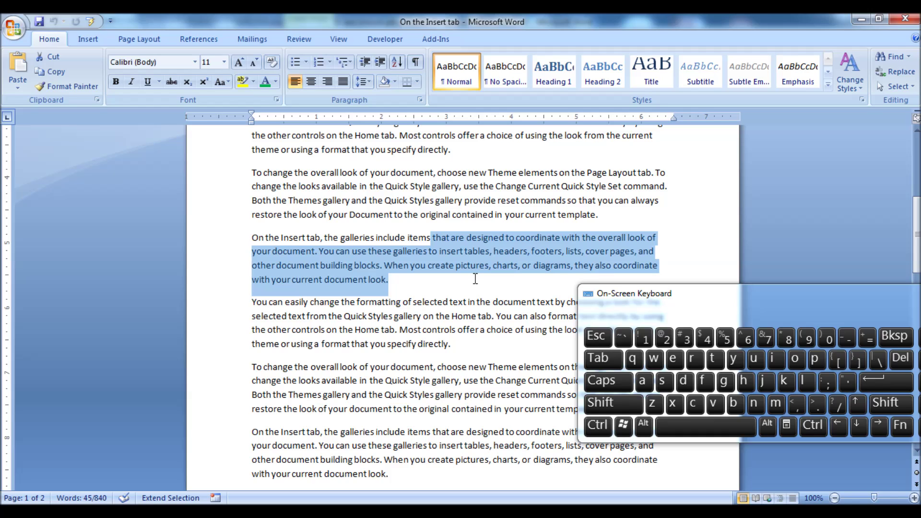
key(Escape)
key(Left)
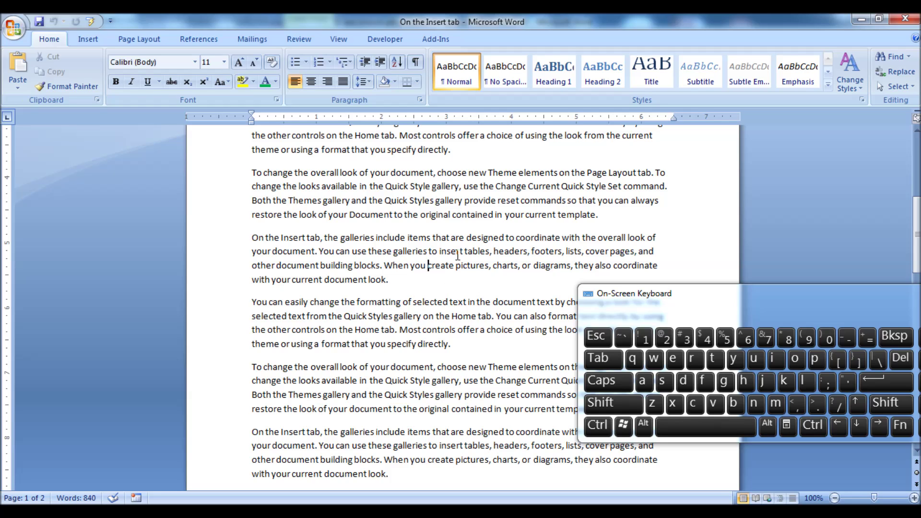
Step: Select the word "selected" in the "You can easily change" paragraph using extend-selection mode
click(902, 428)
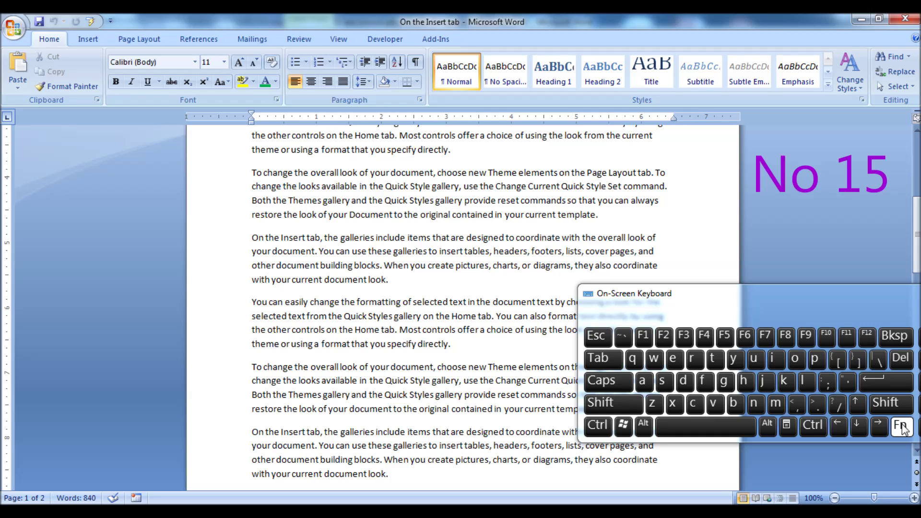
click(782, 337)
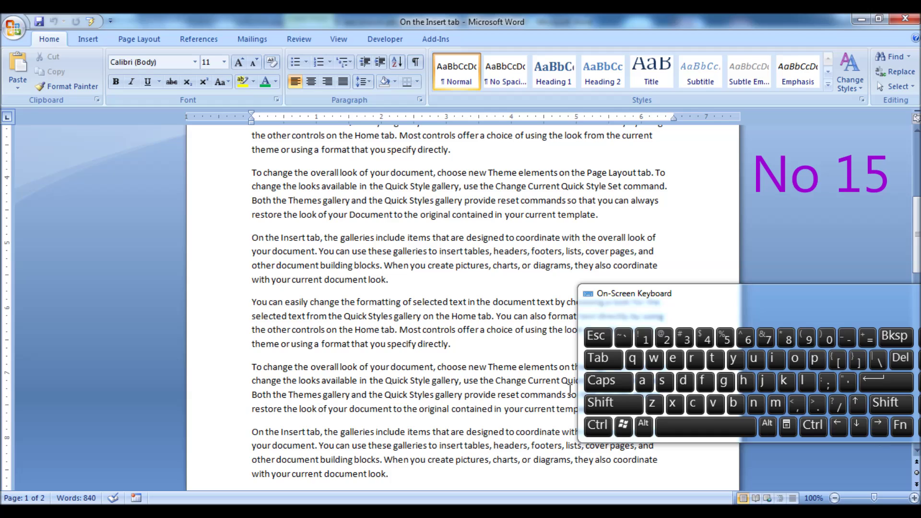
click(901, 426)
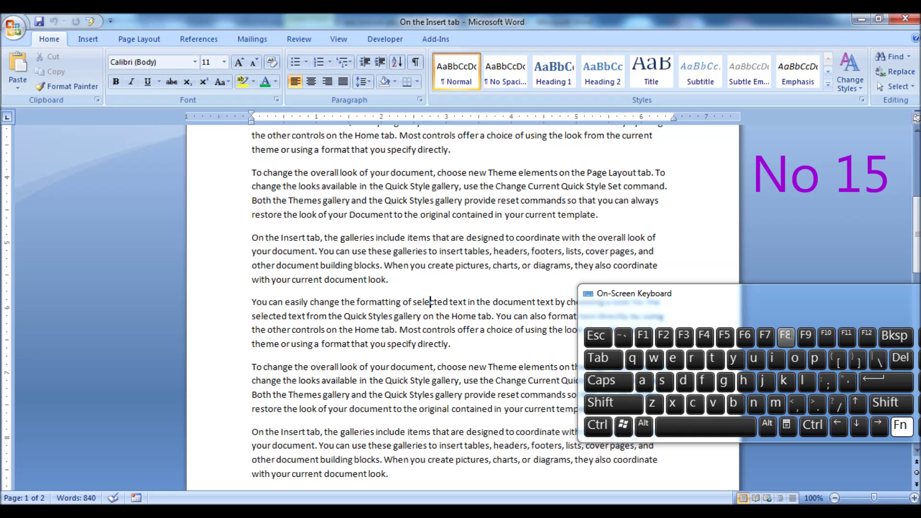
click(786, 337)
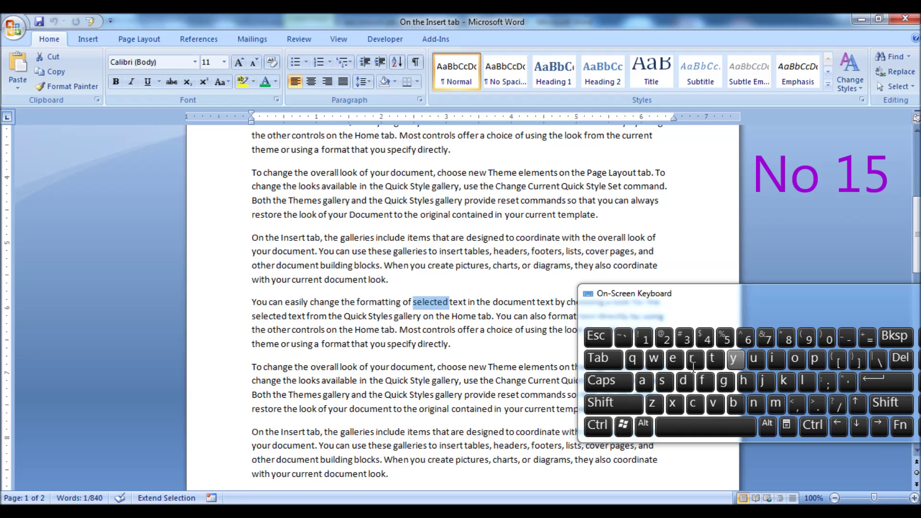
Step: Grow the selection from the word "selected" to its sentence and on to the whole "You can easily change" paragraph
click(900, 428)
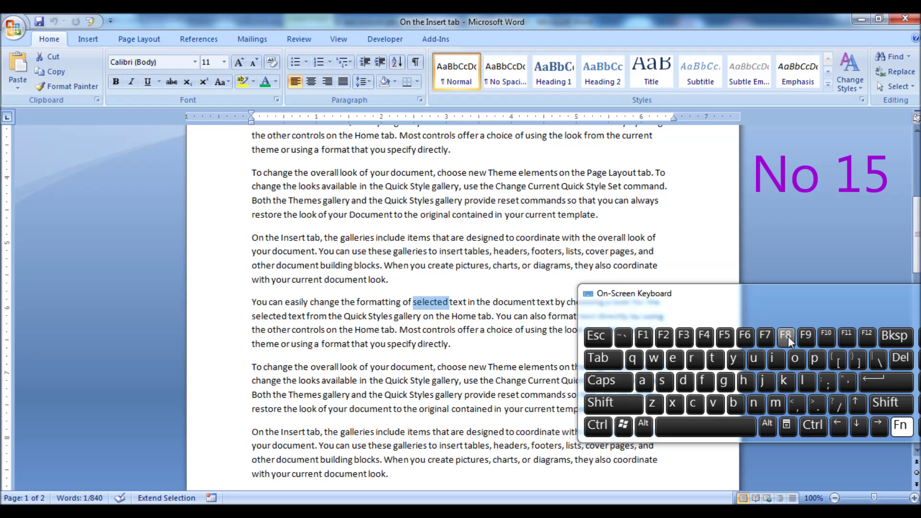
click(788, 337)
click(899, 427)
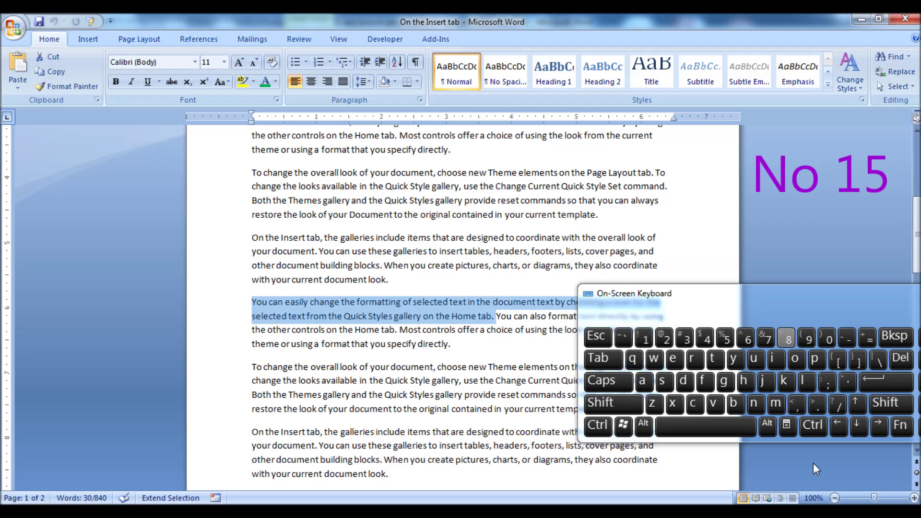
click(899, 431)
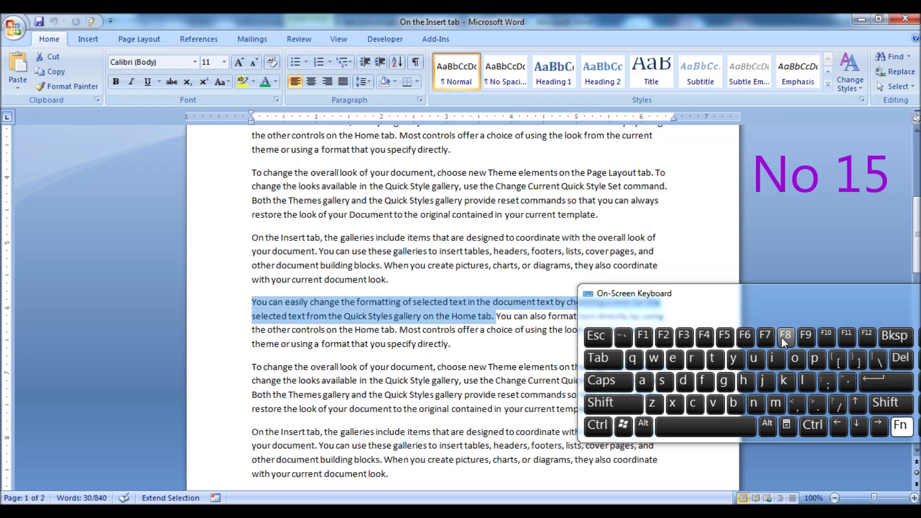
click(784, 336)
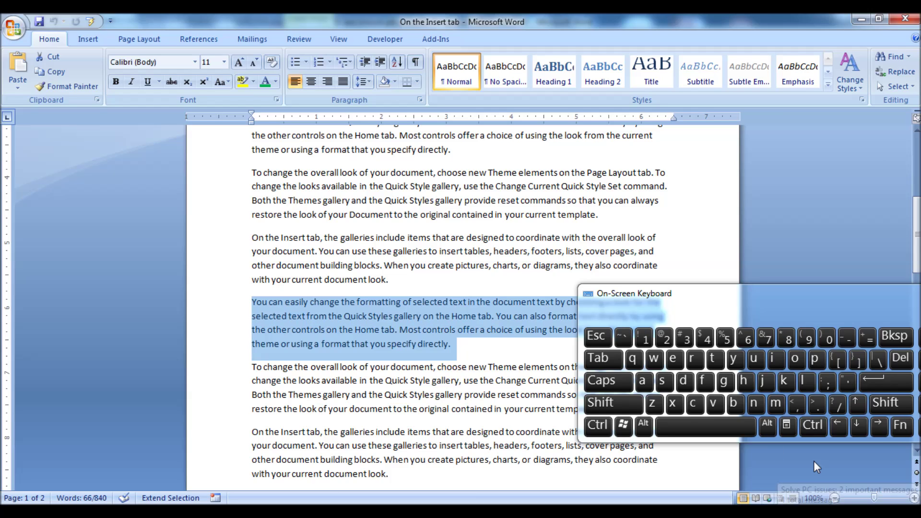
Step: Grow the selection from the paragraph to the whole document and look through the selected pages
click(896, 428)
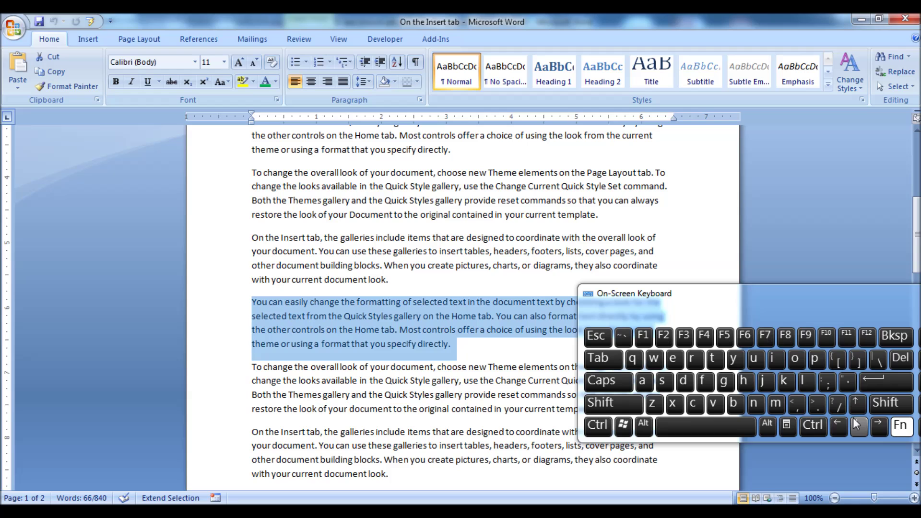
click(790, 337)
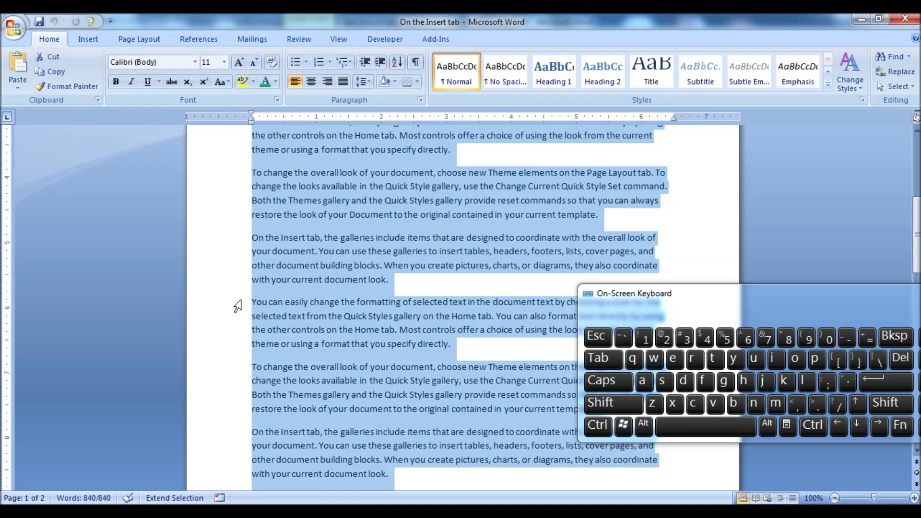
scroll(236, 305, down, 10)
scroll(329, 288, down, 6)
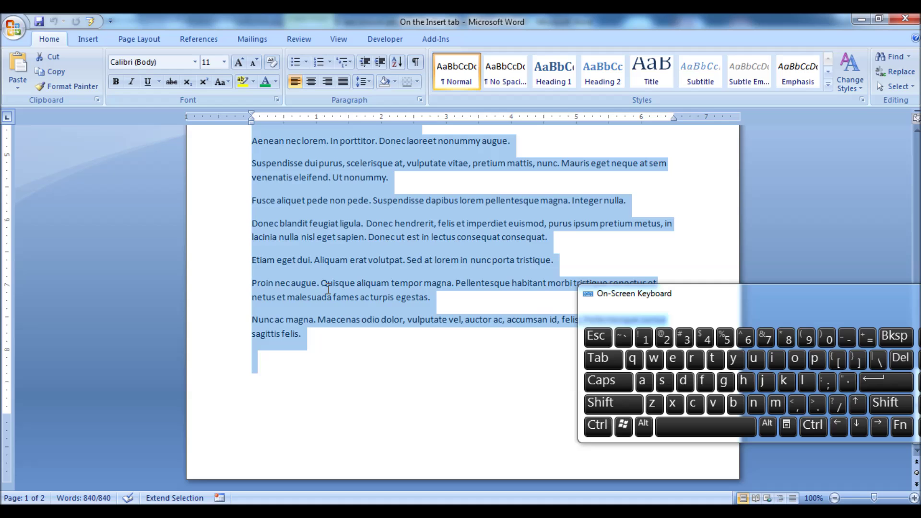
scroll(328, 288, up, 10)
scroll(328, 289, up, 15)
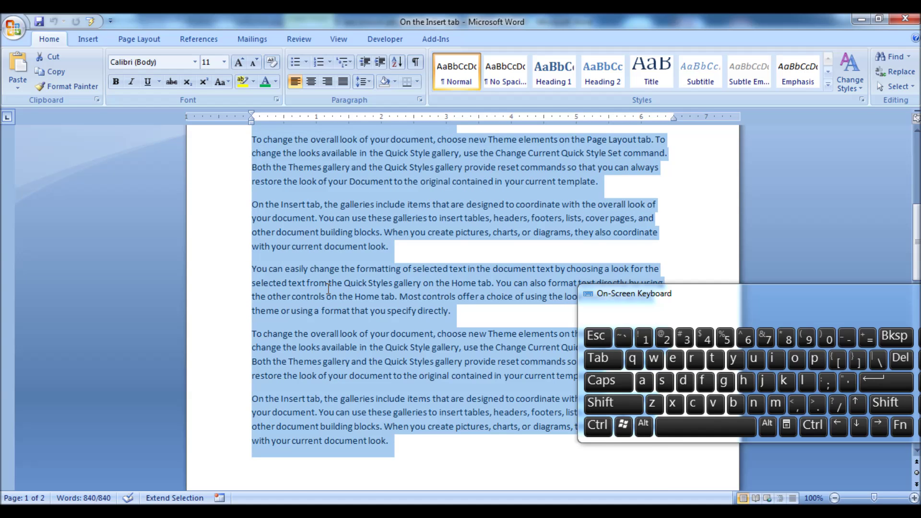
scroll(328, 289, up, 3)
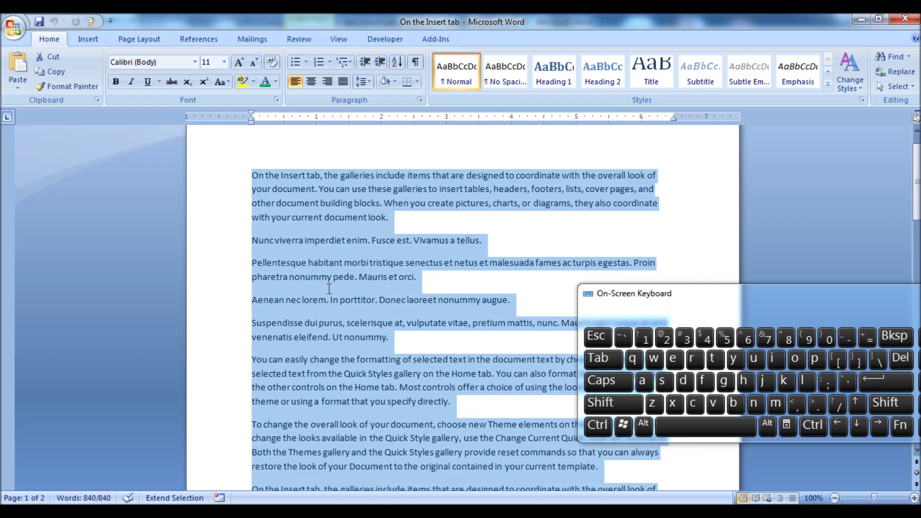
scroll(329, 288, down, 1)
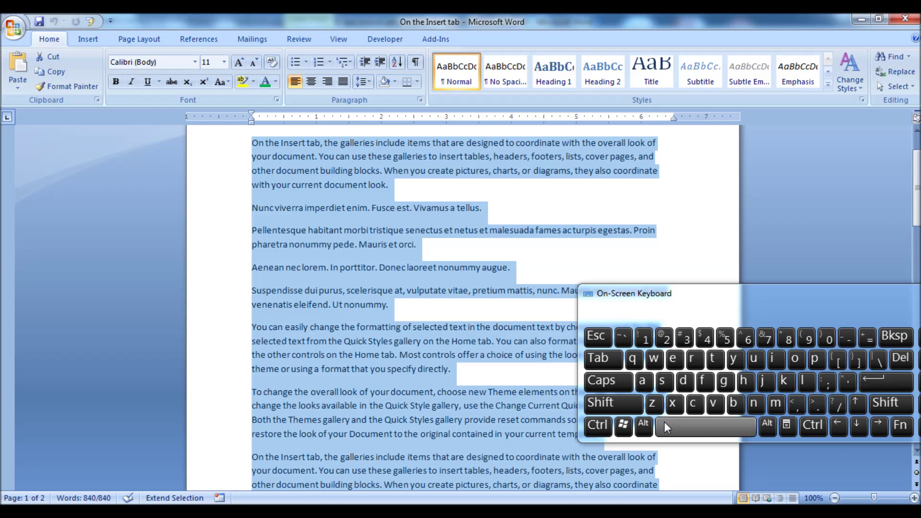
Step: Shrink the selection from the whole document to the "You can easily change" paragraph
click(612, 402)
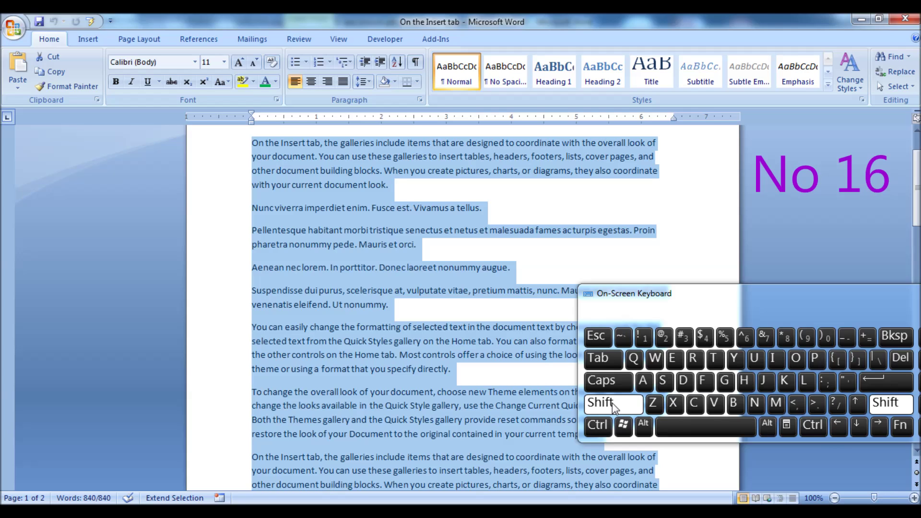
click(900, 426)
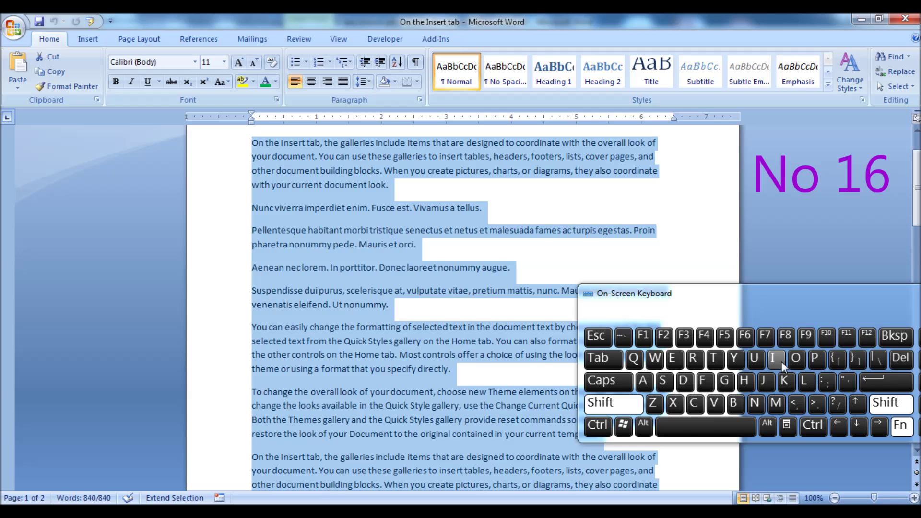
click(789, 335)
scroll(505, 317, down, 6)
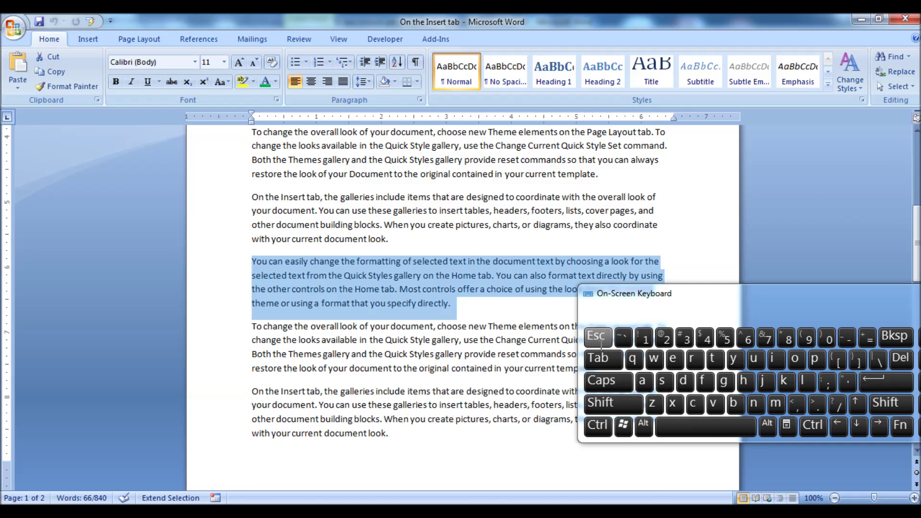
Step: Shrink the selection from the paragraph to its first sentence and down to the word "selected"
click(612, 403)
click(900, 426)
click(787, 336)
click(633, 405)
click(900, 426)
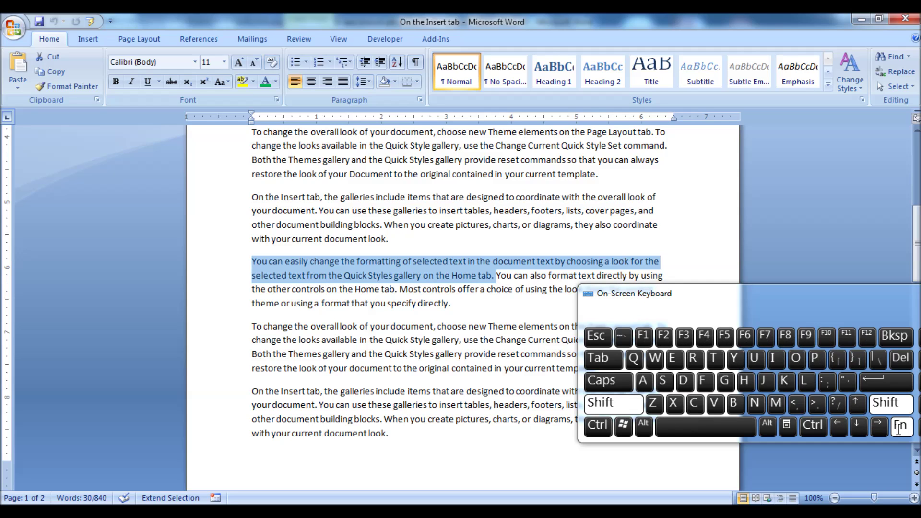
click(787, 336)
Step: Grow the selection level by level from the word "selected" through its sentence and paragraph to the whole document
click(901, 426)
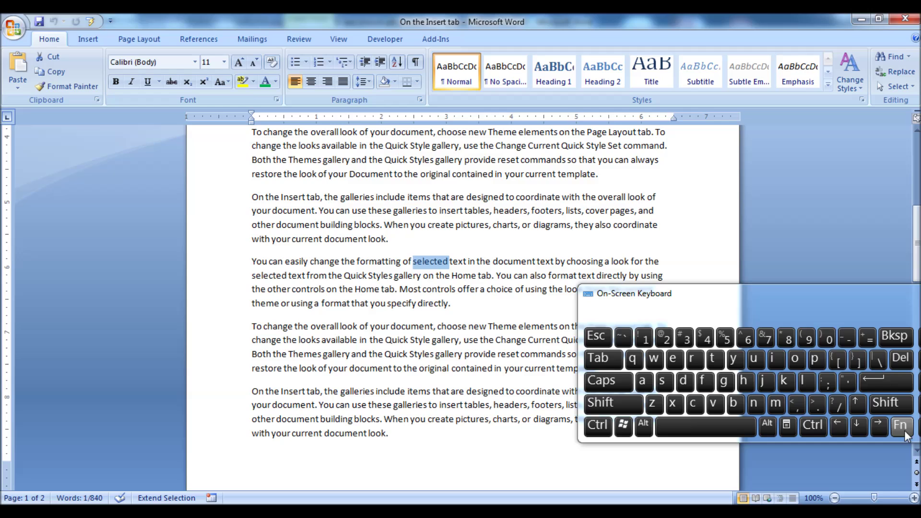
click(785, 336)
click(785, 337)
click(900, 426)
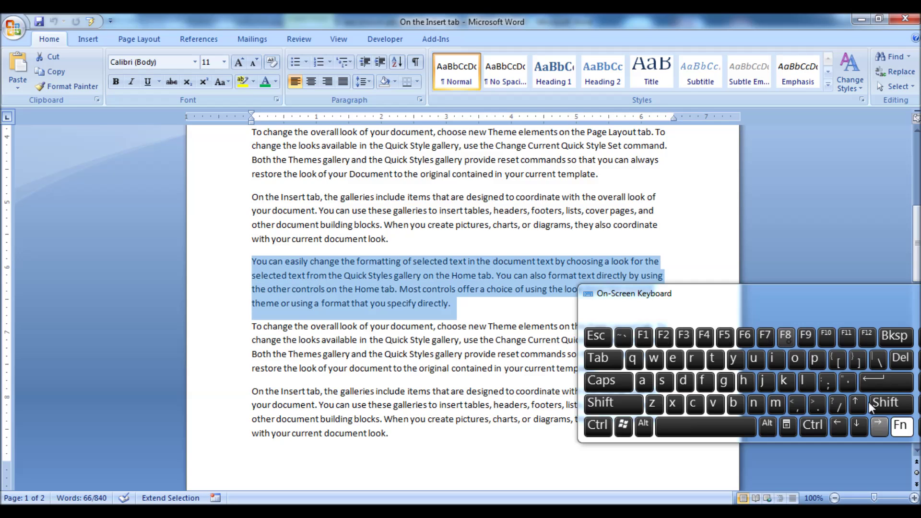
click(785, 337)
Step: Shrink the selection three levels from the whole document, through the paragraph and sentence, to the word "selected"
click(635, 404)
click(899, 426)
click(787, 337)
click(638, 406)
click(900, 426)
click(786, 337)
click(638, 404)
click(900, 426)
click(787, 336)
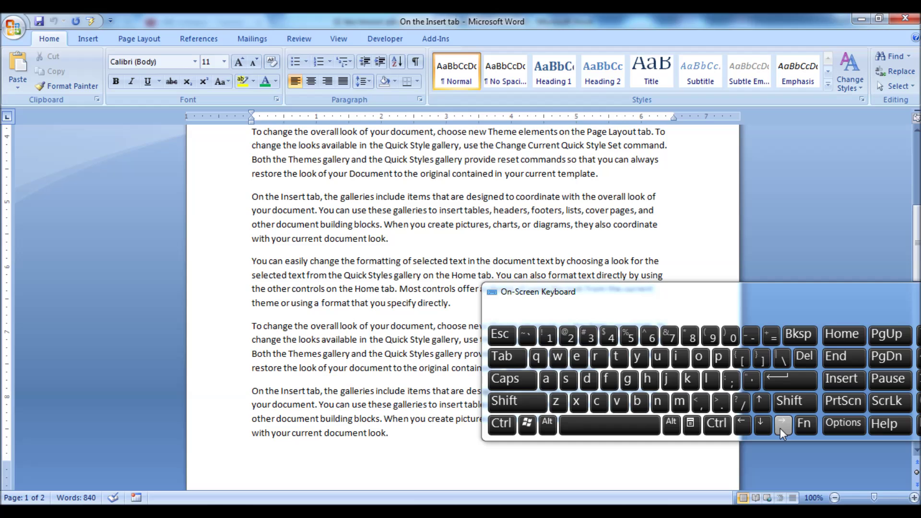
Step: Move the insertion point character by character backward and forward within the "On the Insert tab" paragraph
click(742, 424)
click(741, 424)
click(742, 424)
click(742, 425)
click(742, 424)
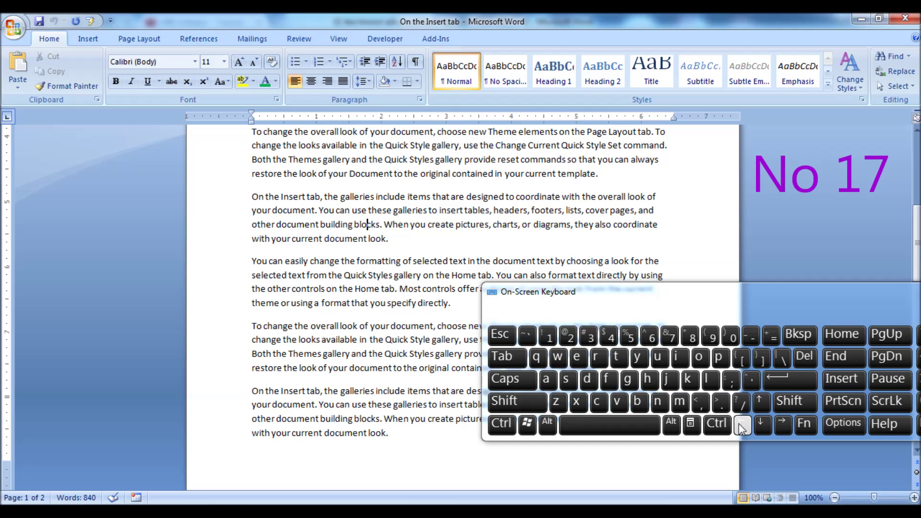
click(787, 424)
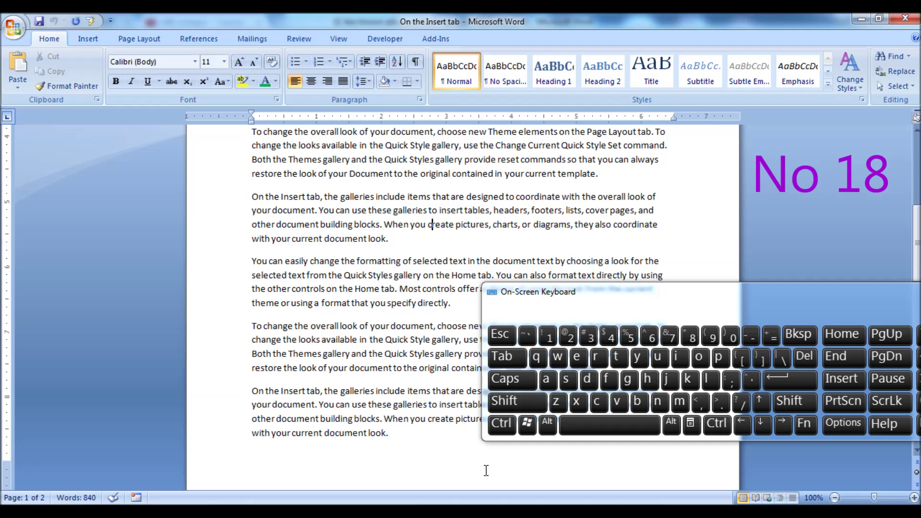
Step: Move the insertion point up and down line by line, finishing at the end of the "On the Insert tab" paragraph
click(761, 402)
click(761, 402)
click(761, 402)
click(761, 402)
click(761, 424)
click(761, 424)
click(761, 424)
click(761, 424)
click(761, 425)
click(761, 424)
click(761, 424)
click(761, 402)
click(761, 402)
click(762, 402)
click(761, 402)
click(761, 402)
click(761, 425)
click(762, 424)
click(761, 425)
click(761, 424)
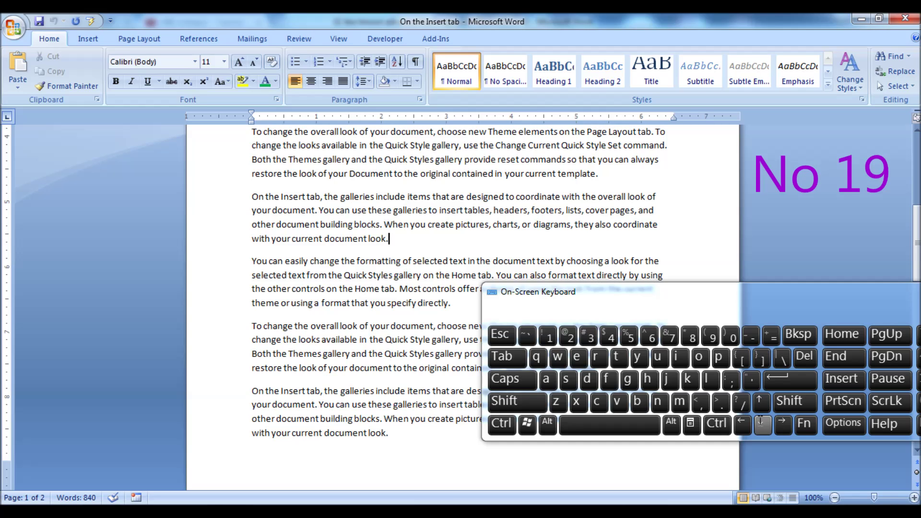
Step: Move the insertion point back word by word to the start of "with your current document look" and forward to "look"
click(718, 422)
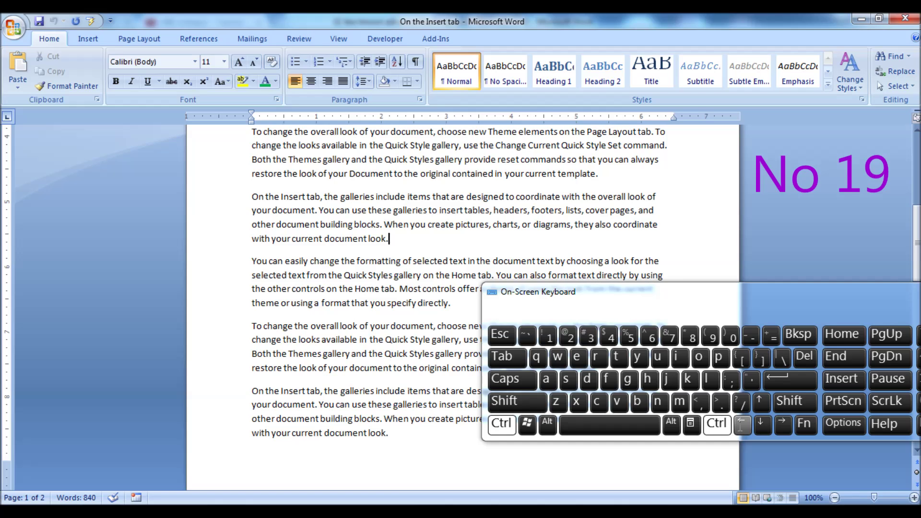
click(742, 425)
click(718, 422)
click(743, 424)
click(716, 423)
click(741, 425)
click(717, 423)
click(742, 424)
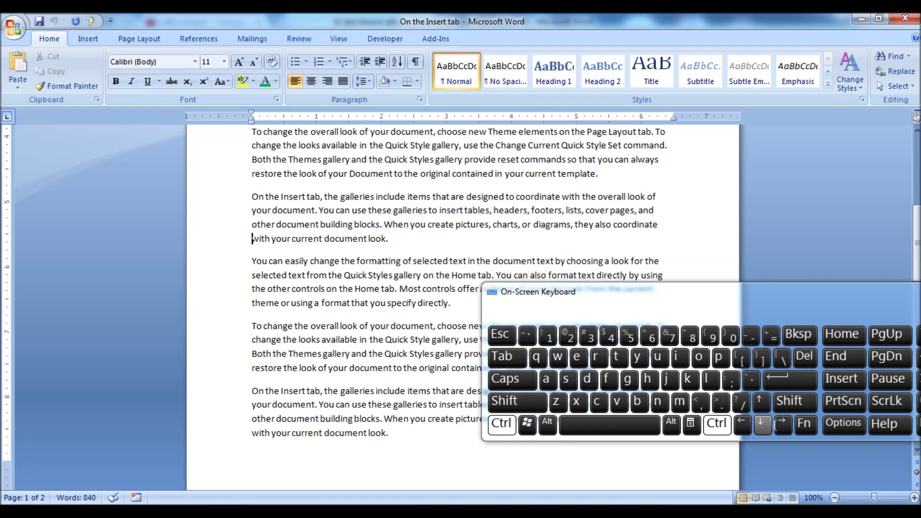
click(782, 425)
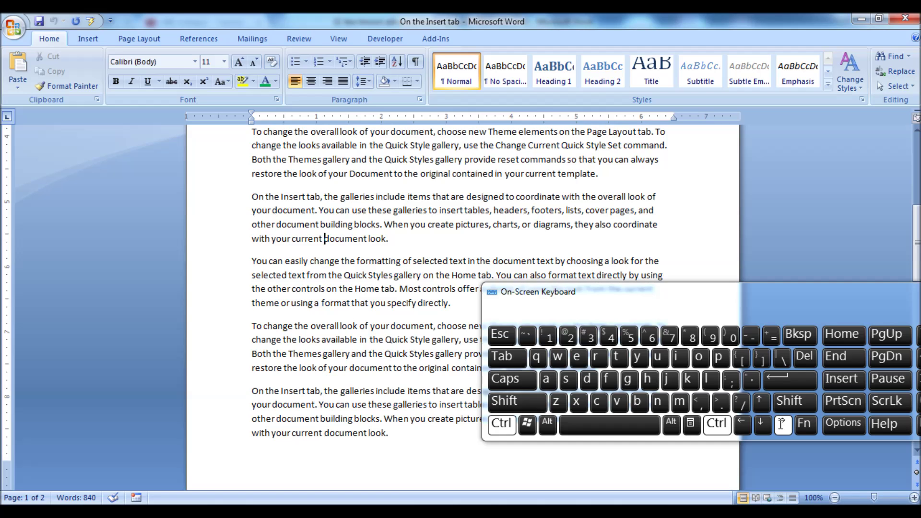
click(781, 424)
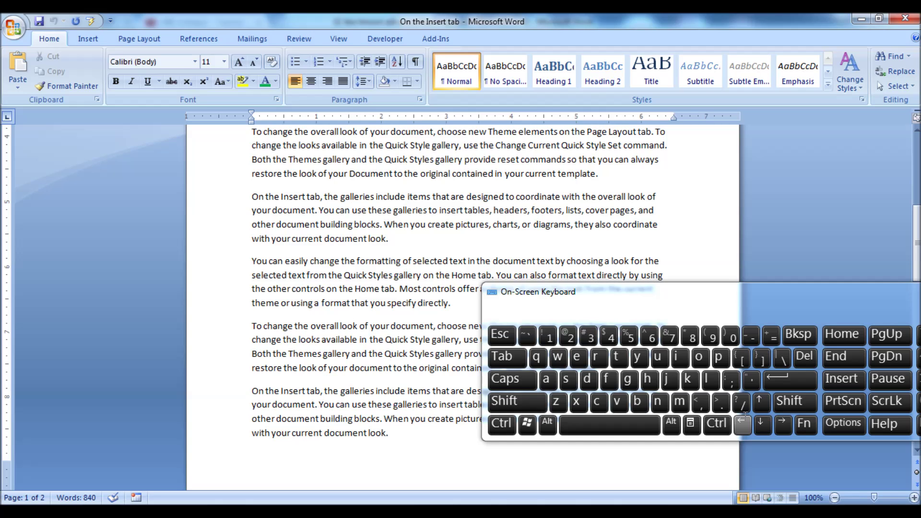
Step: Move the insertion point paragraph by paragraph up and down to the start of the "To change the overall look" paragraph and enter "z" there
click(717, 423)
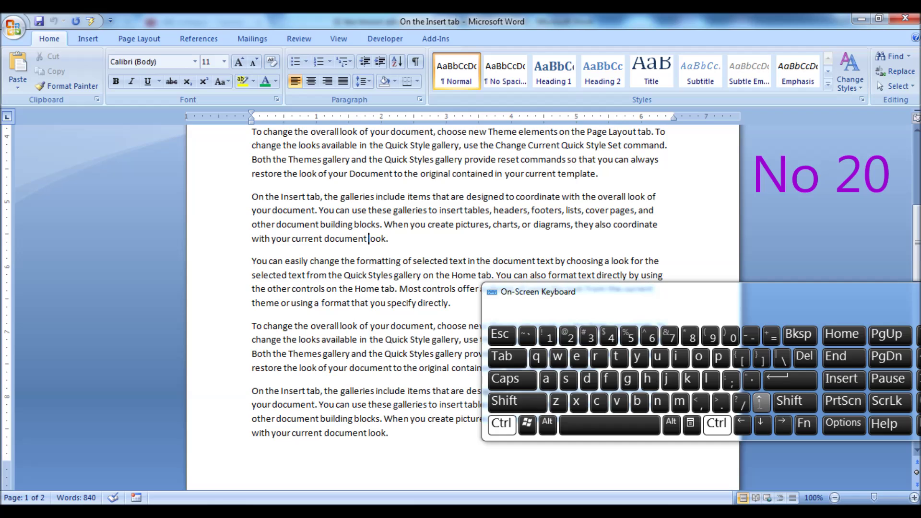
click(761, 402)
click(760, 402)
click(762, 425)
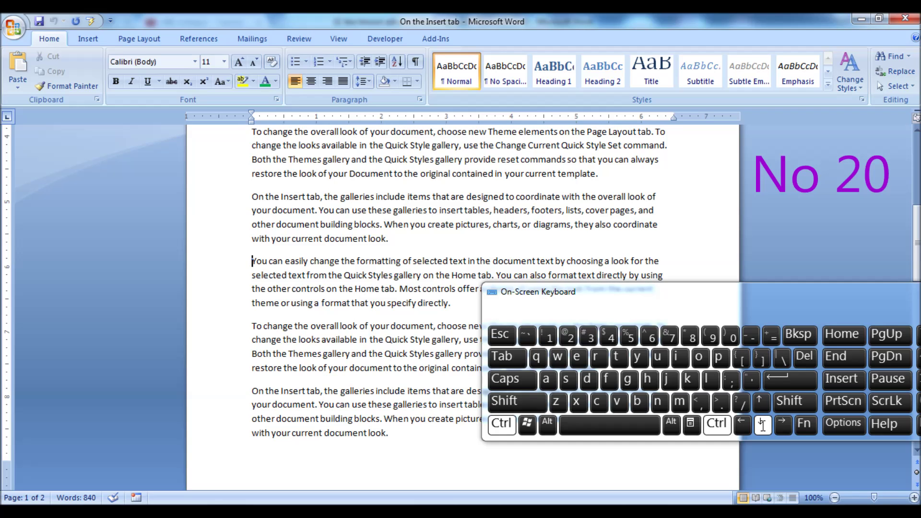
click(762, 424)
click(762, 403)
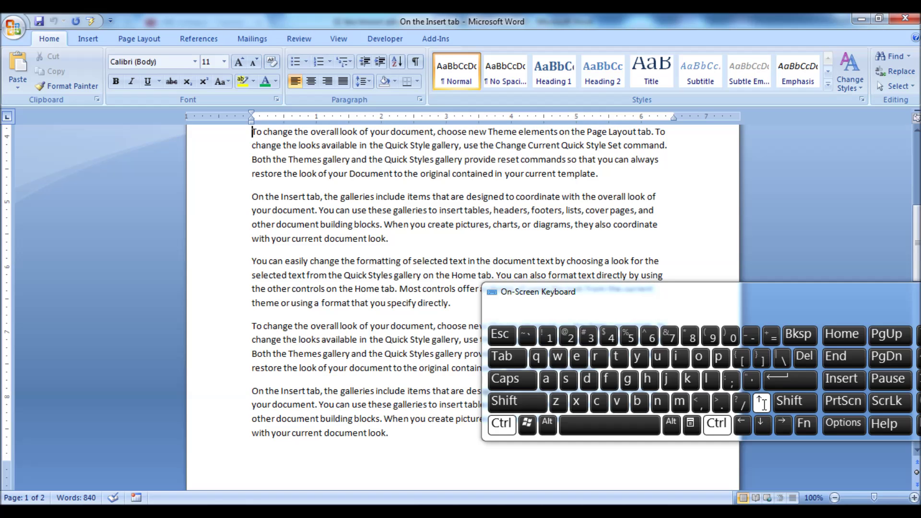
text(z)
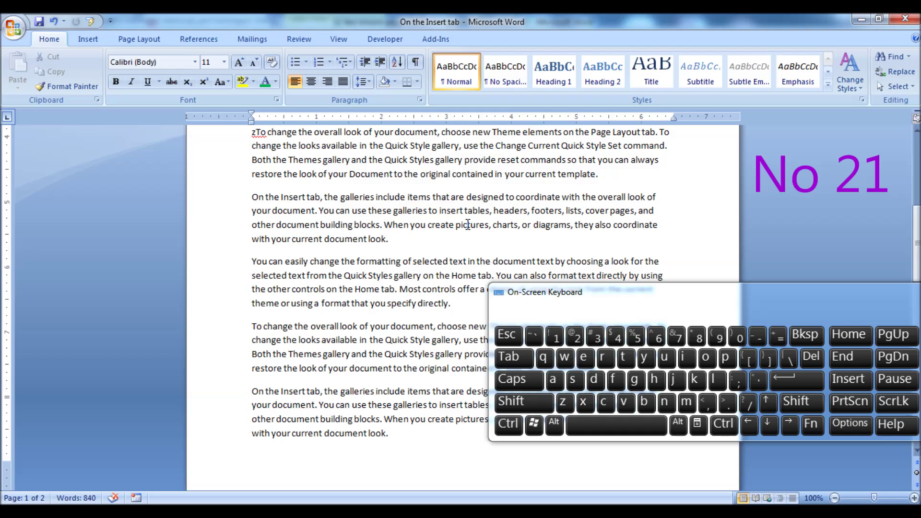
Step: Alternate the insertion point between the beginning and the end of the current line
click(844, 338)
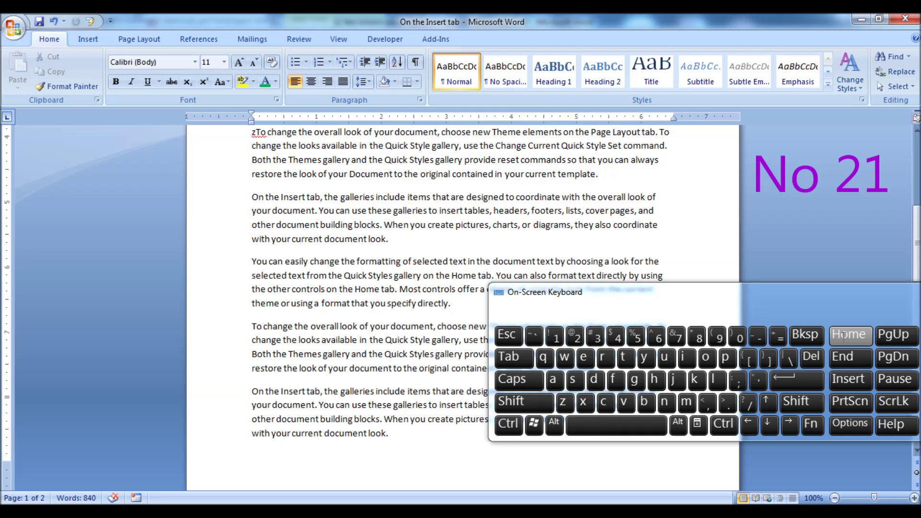
click(853, 359)
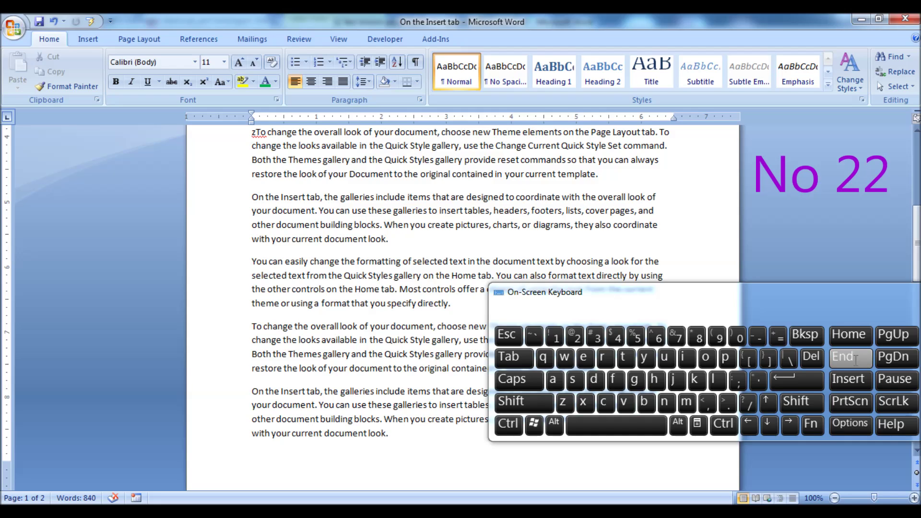
click(853, 336)
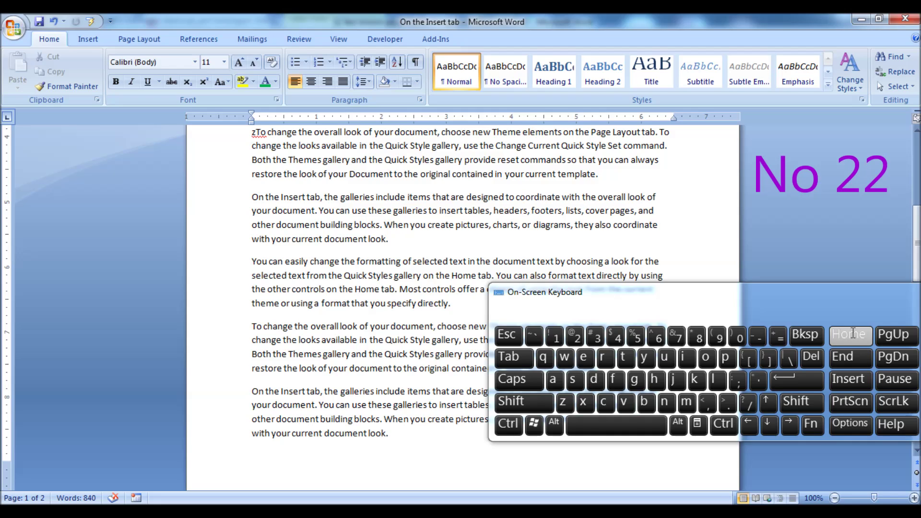
click(846, 360)
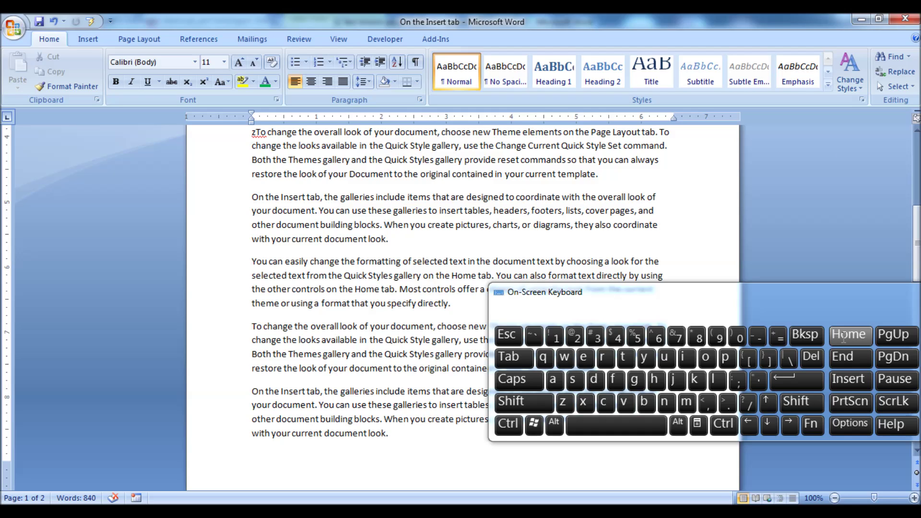
Step: Jump the insertion point back and forth between the very beginning and the very end of the document
key(ctrl)
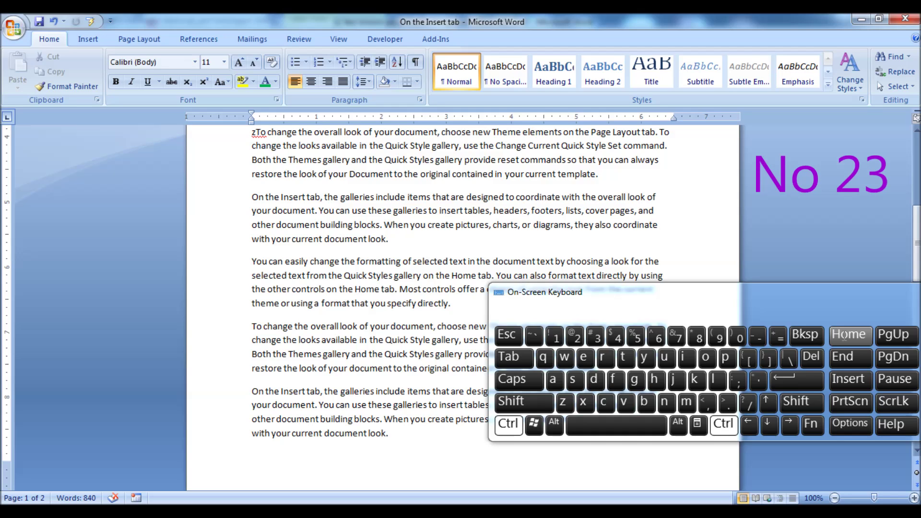
click(845, 334)
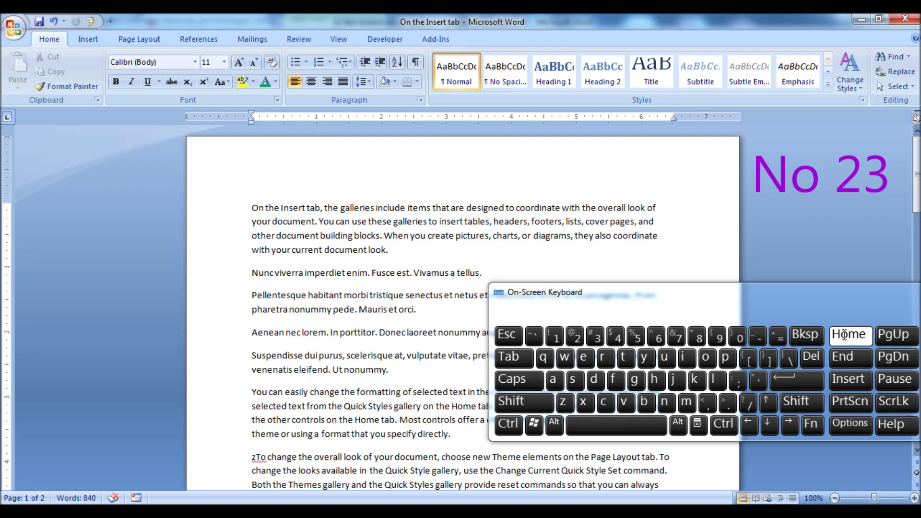
key(ctrl)
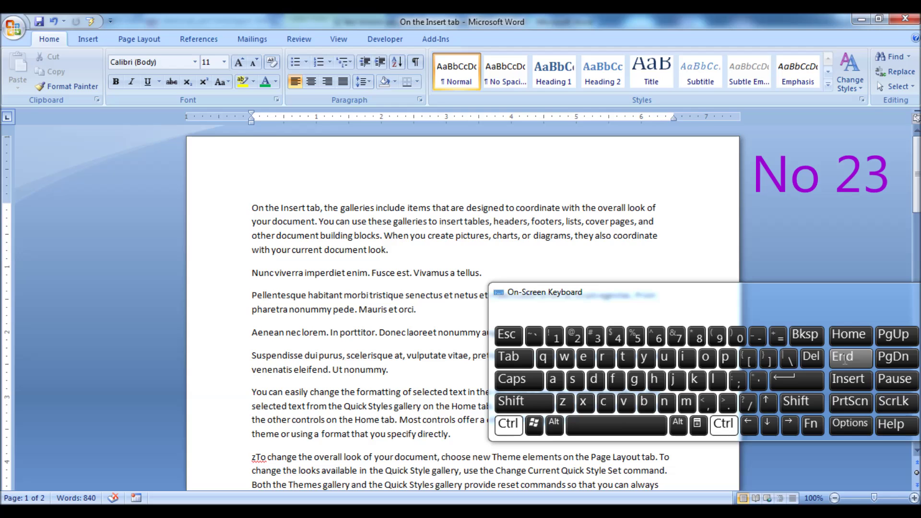
click(844, 357)
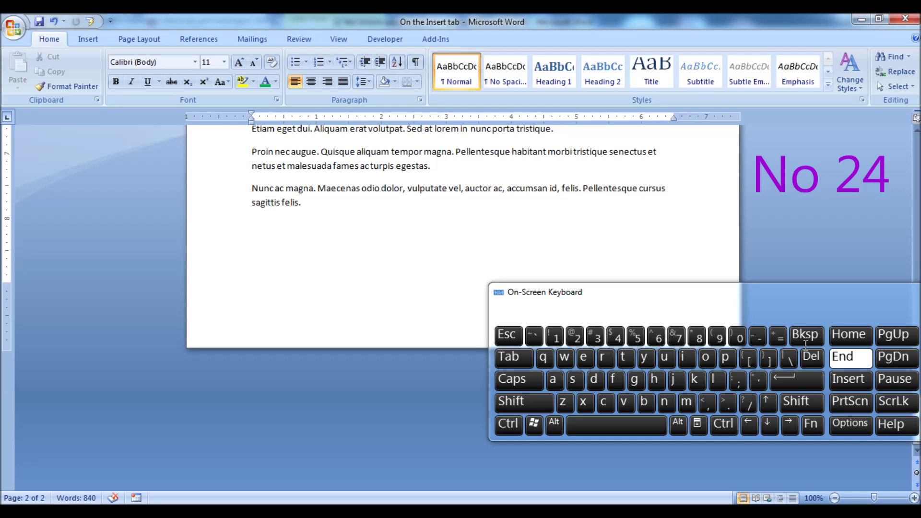
key(ctrl)
click(836, 334)
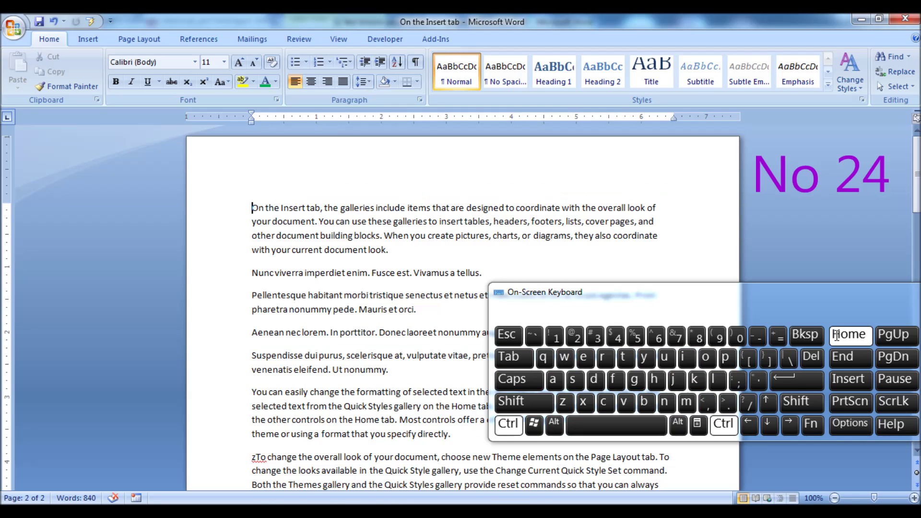
key(ctrl)
click(841, 357)
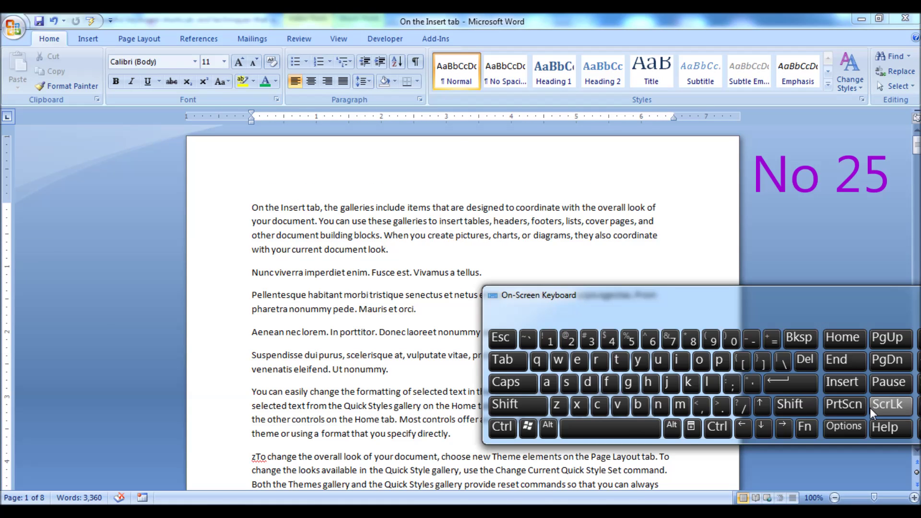
Step: Page down through the document one screen at a time and page back up to its beginning
scroll(401, 304, down, 3)
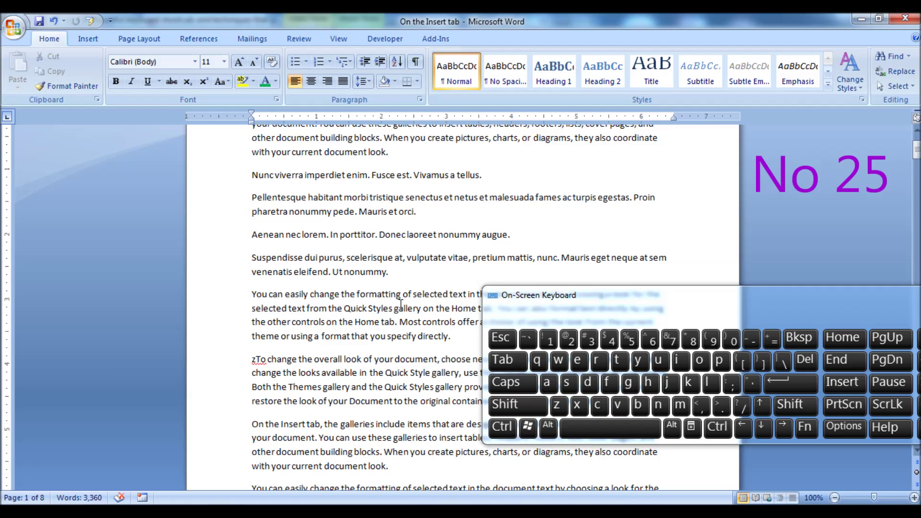
scroll(401, 305, up, 2)
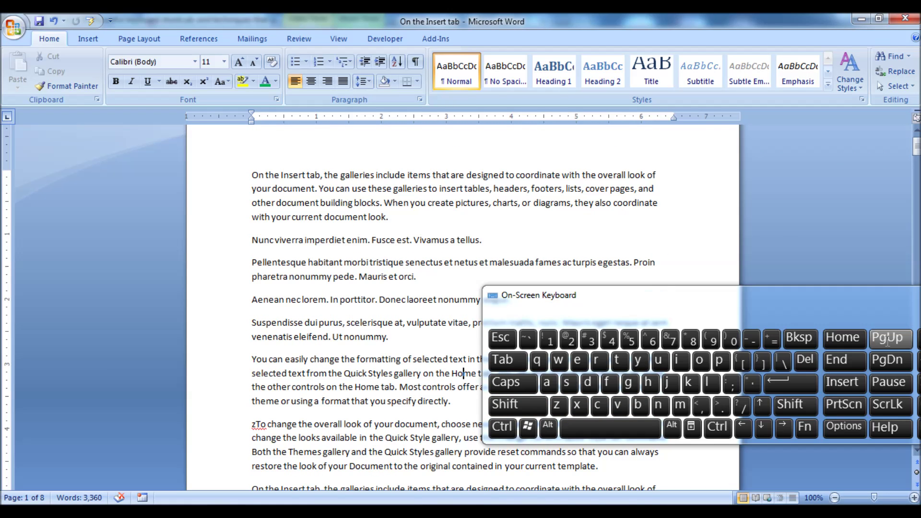
click(888, 363)
click(888, 364)
click(888, 363)
click(888, 363)
click(888, 363)
click(885, 341)
click(886, 341)
click(886, 340)
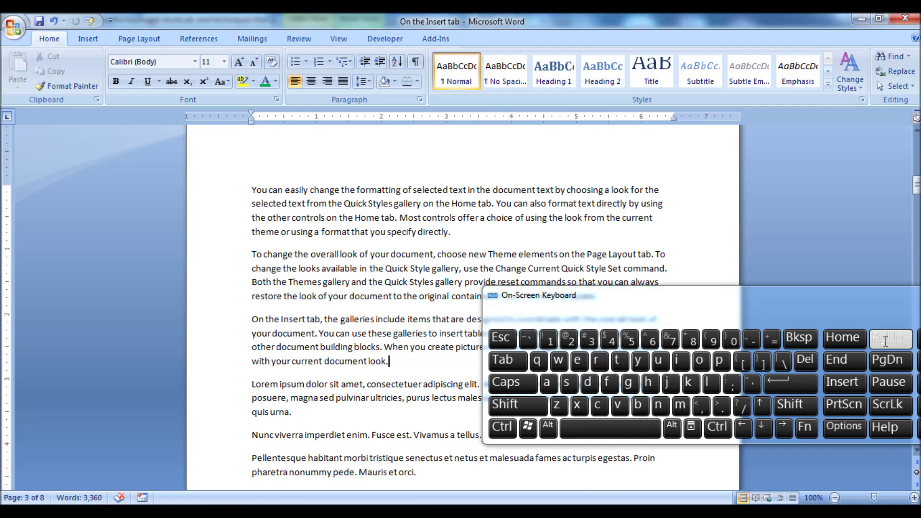
click(886, 341)
click(886, 340)
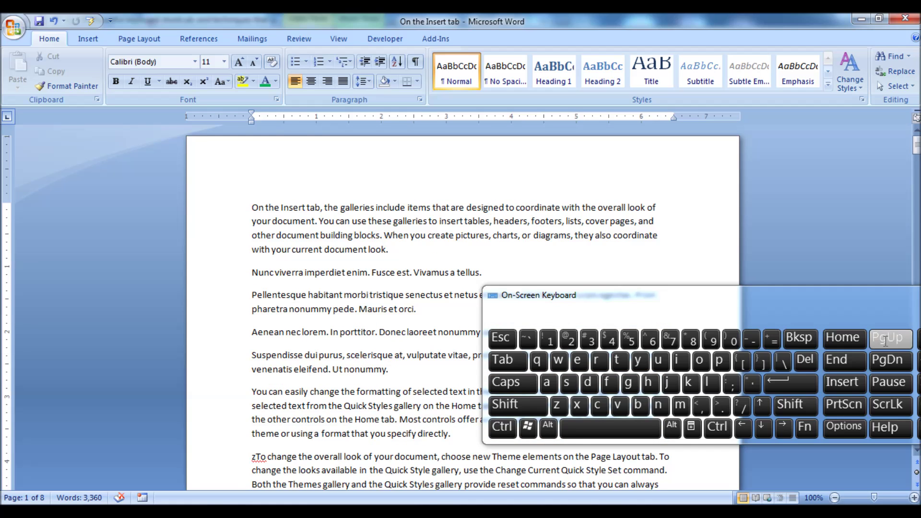
Step: Page down screen by screen from the document's beginning to page 4
click(890, 360)
click(889, 361)
click(890, 361)
click(889, 360)
click(890, 361)
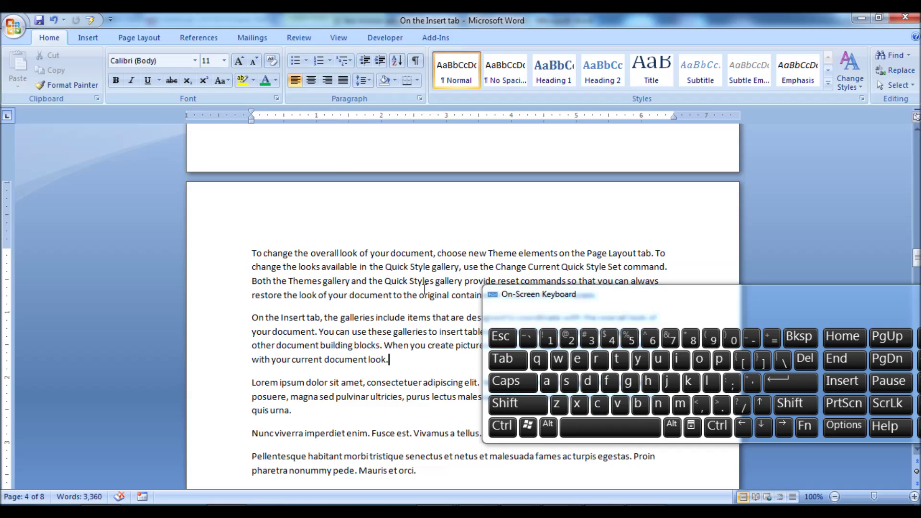
Step: Select the first paragraph on page 4, "To change the overall look", and change its case to all uppercase
scroll(424, 287, down, 2)
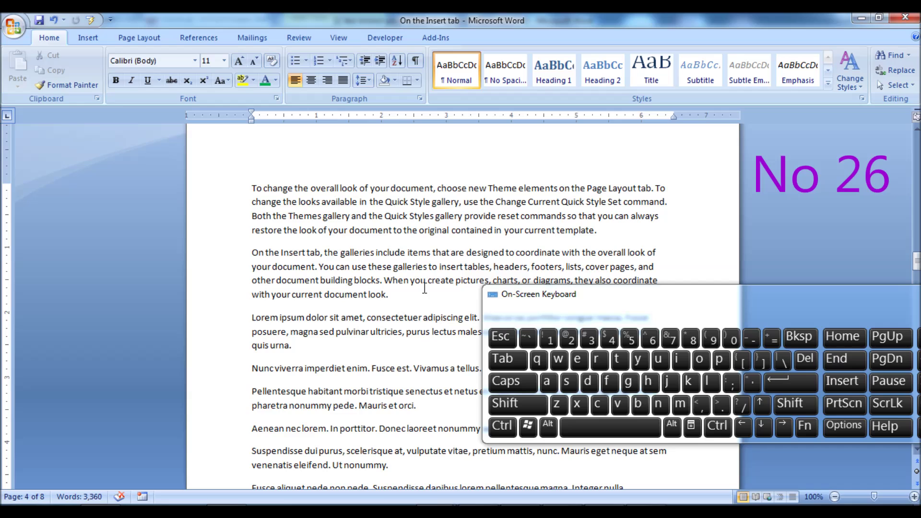
drag(254, 187, 602, 233)
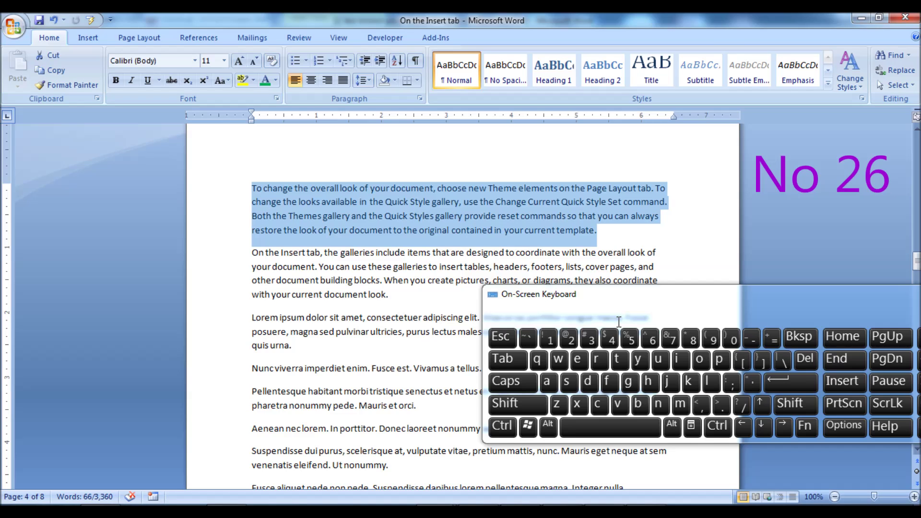
click(518, 403)
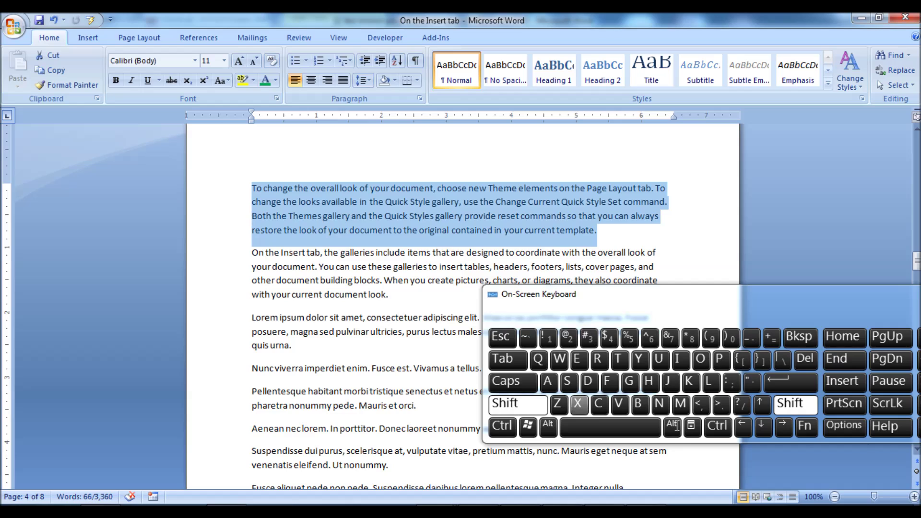
click(810, 428)
click(588, 337)
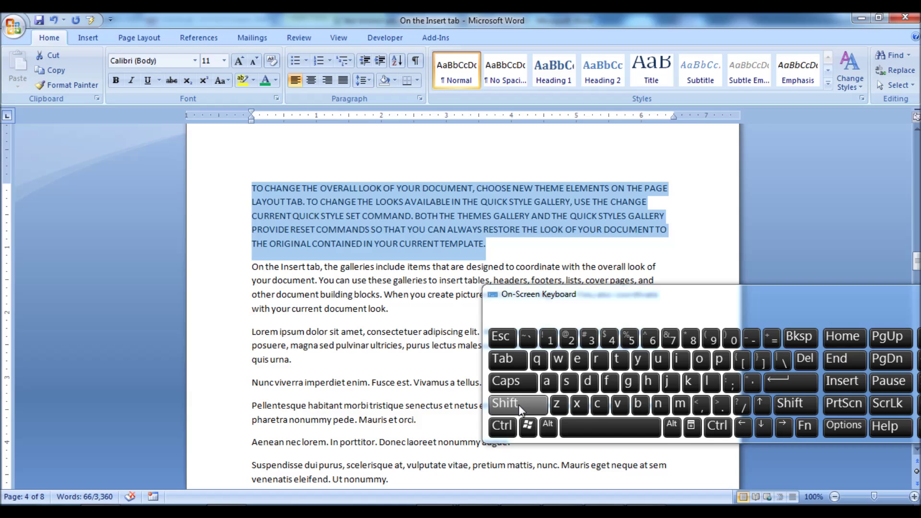
Step: Change the selected paragraph to all lowercase
click(519, 404)
click(806, 426)
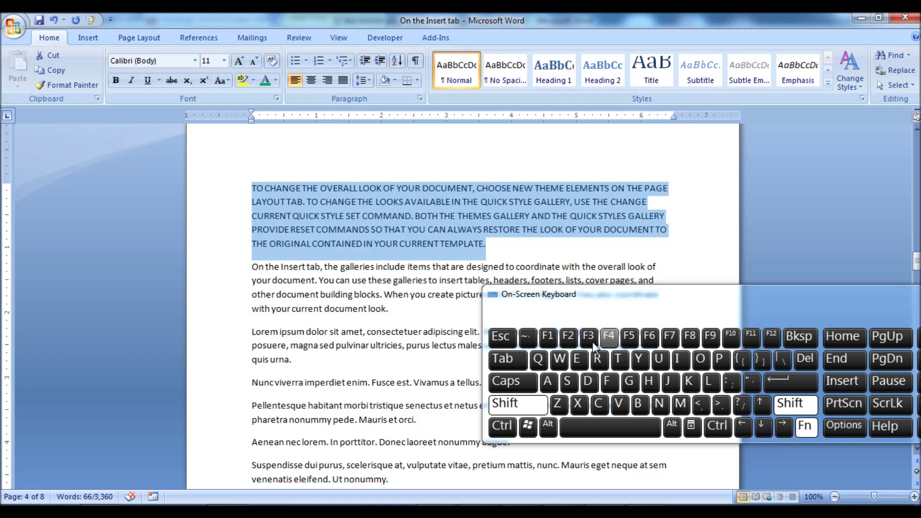
click(591, 340)
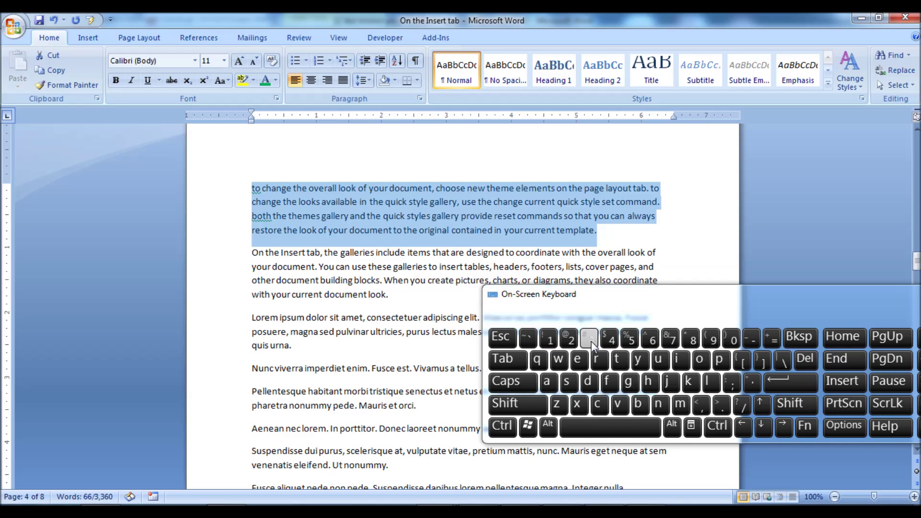
Step: Change the selected paragraph to sentence case
click(519, 411)
click(797, 428)
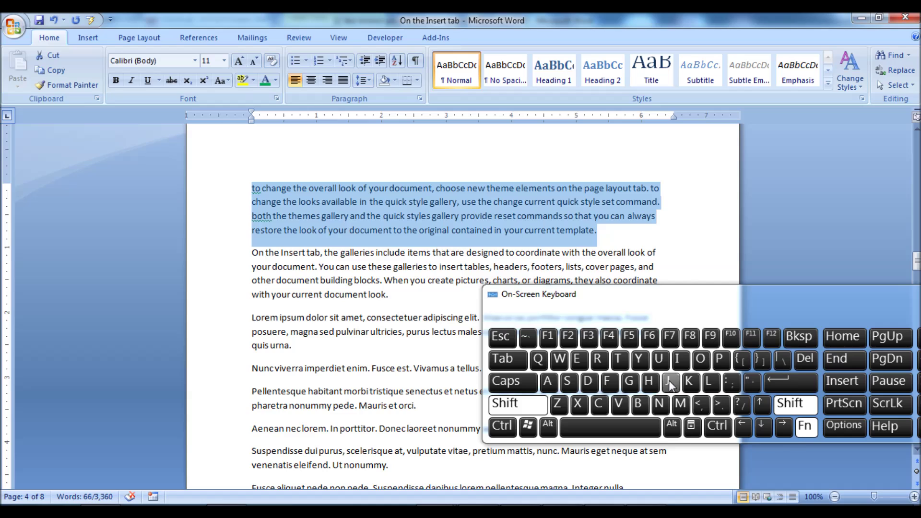
click(596, 338)
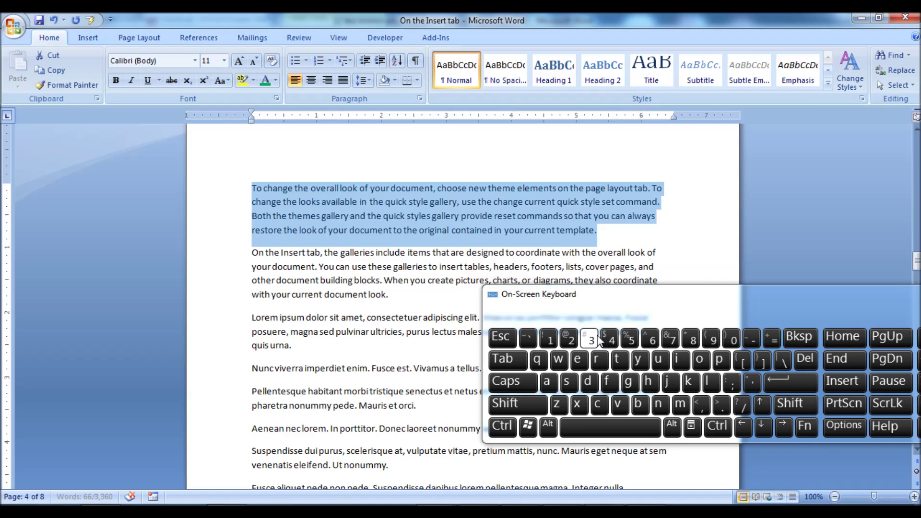
Step: Cycle the case of the selected first paragraph on page 4 to all uppercase
click(523, 410)
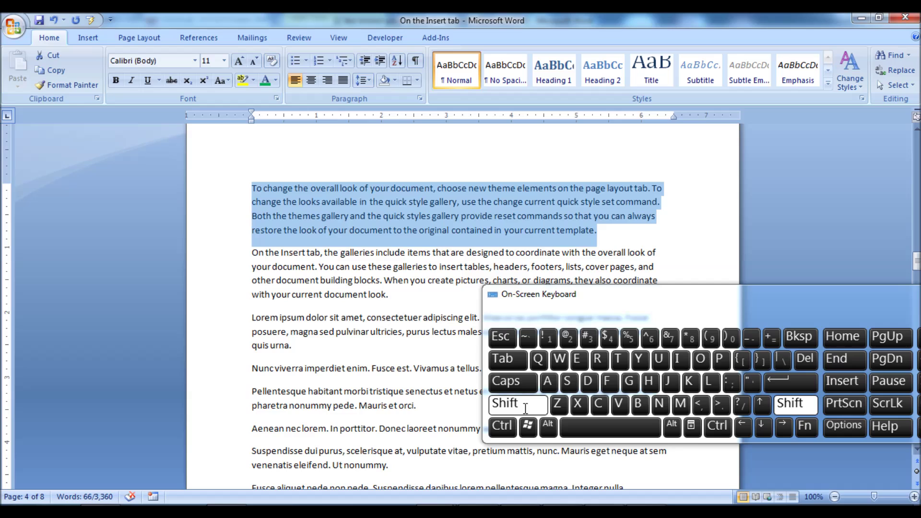
click(804, 427)
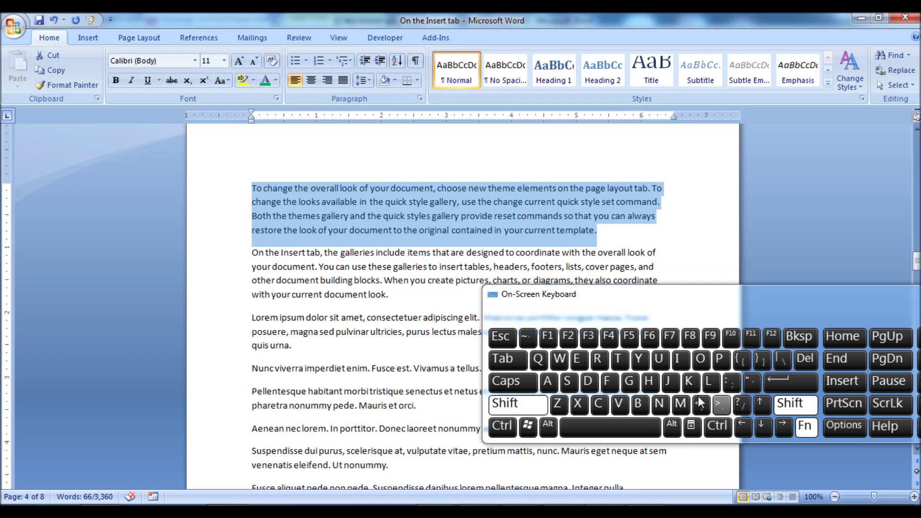
click(590, 340)
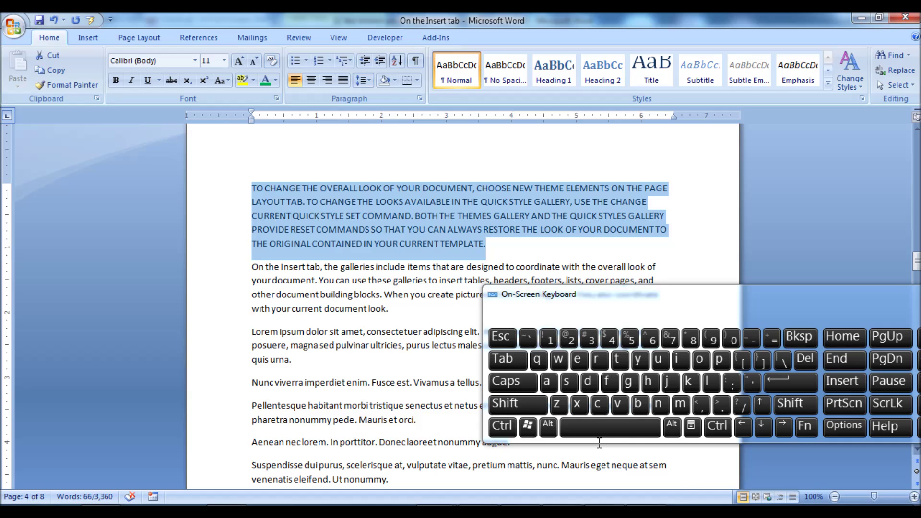
Step: Select the "Lorem ipsum dolor sit amet" paragraph on page 4 and format it as all caps
scroll(324, 274, down, 3)
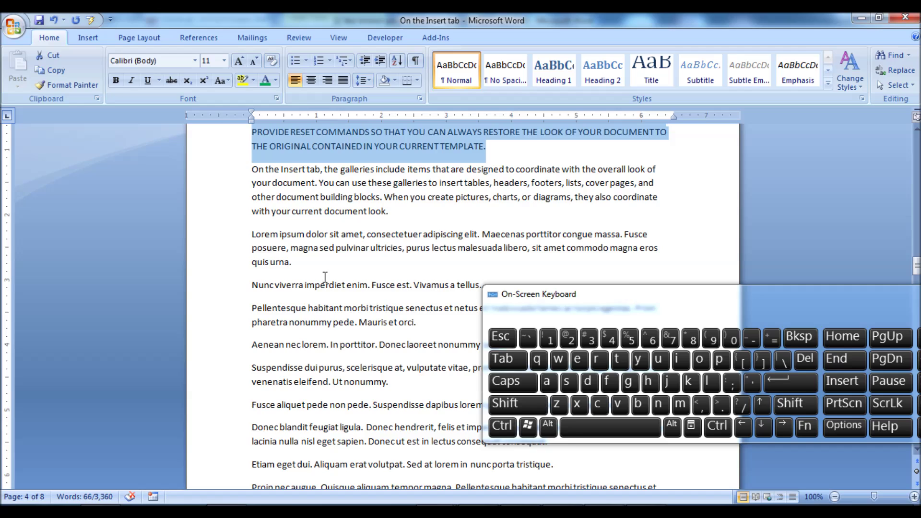
drag(249, 200, 297, 237)
click(509, 428)
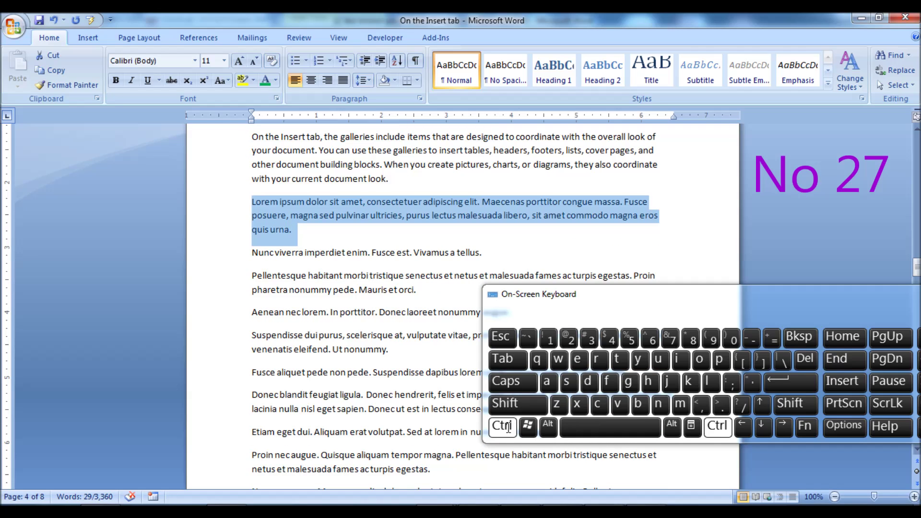
click(514, 406)
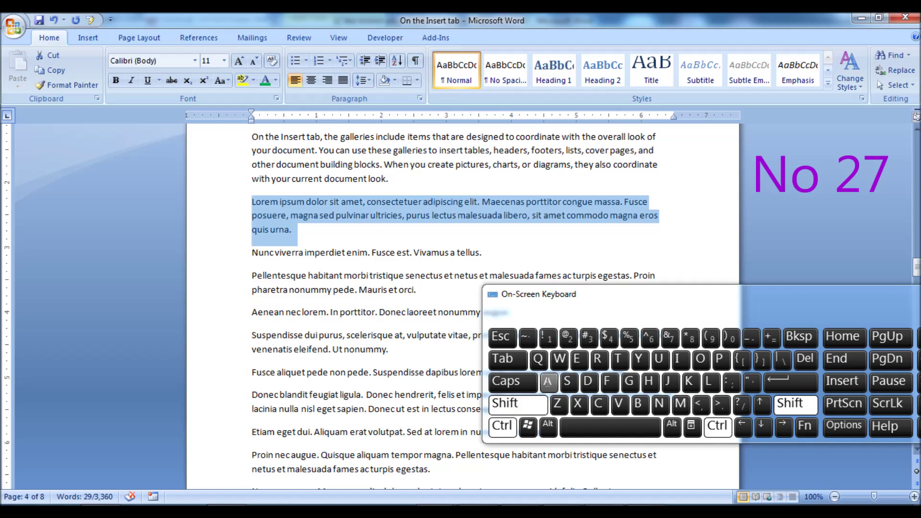
click(548, 381)
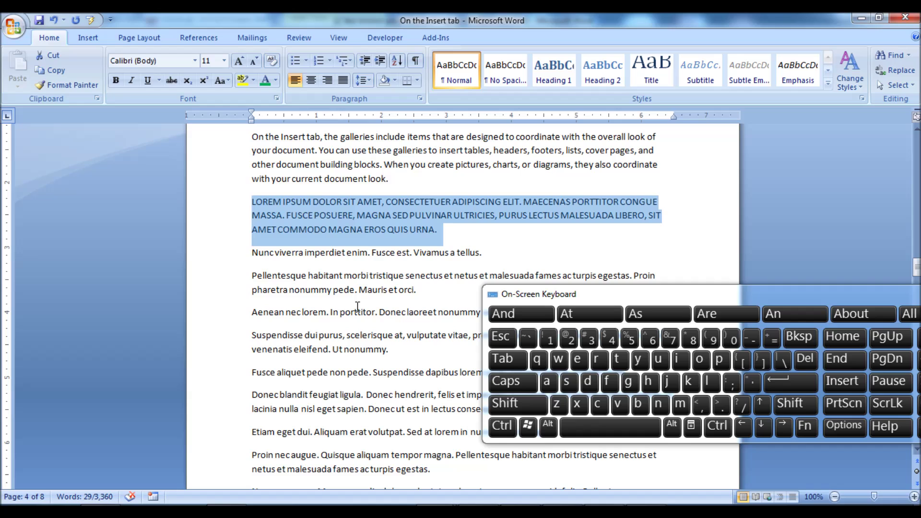
Step: Select the "On the Insert tab" paragraph above the Lorem ipsum paragraph and format it as small caps
scroll(356, 305, up, 1)
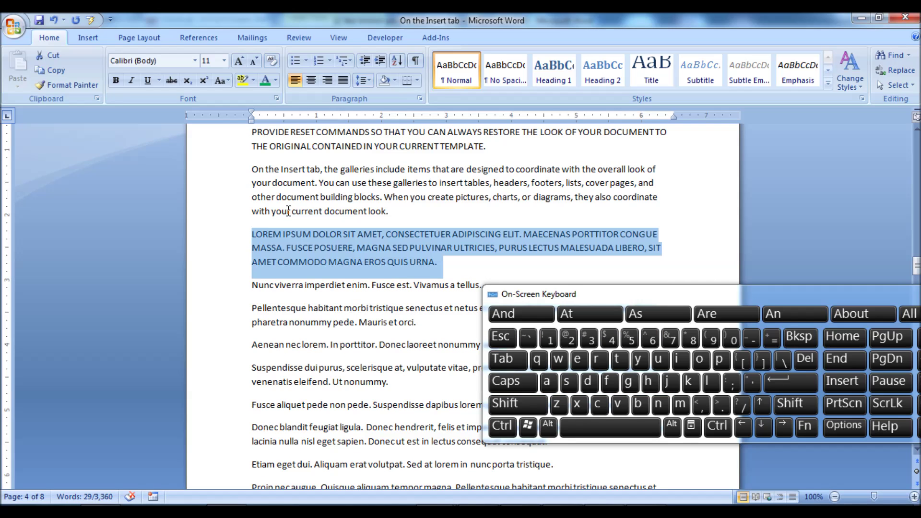
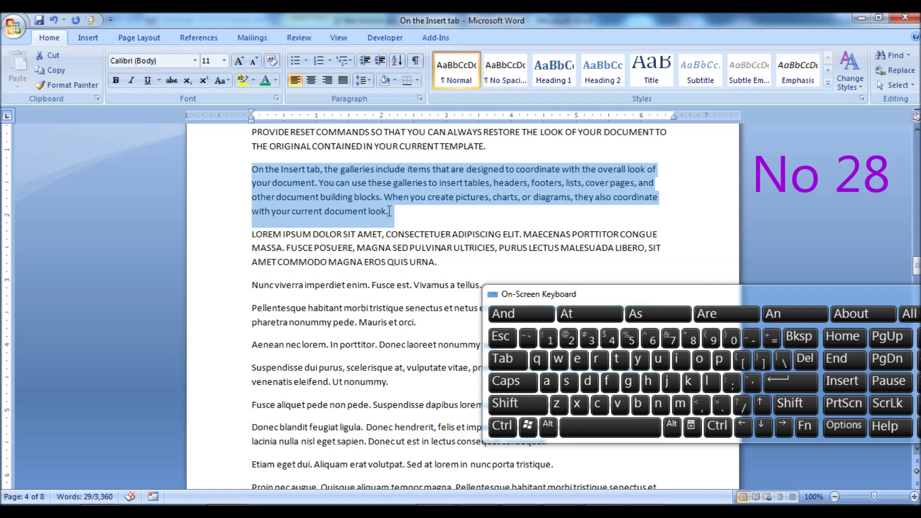
click(502, 426)
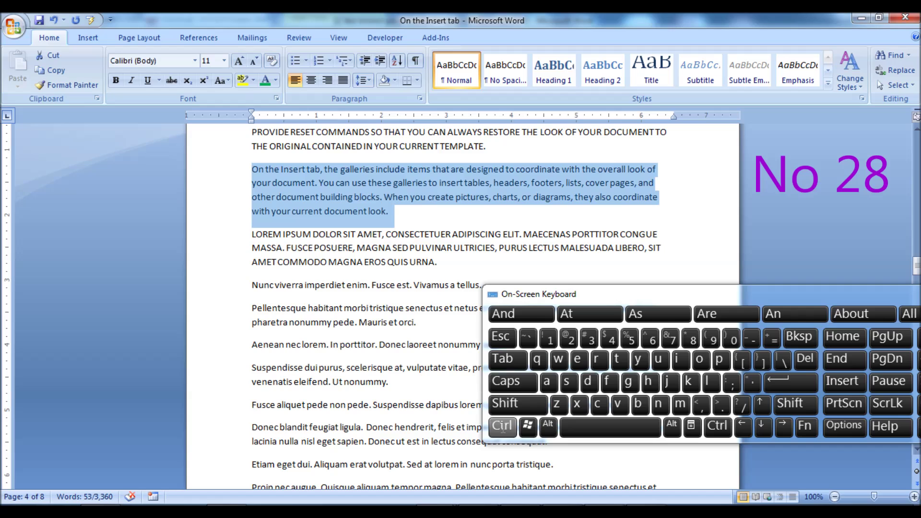
click(518, 404)
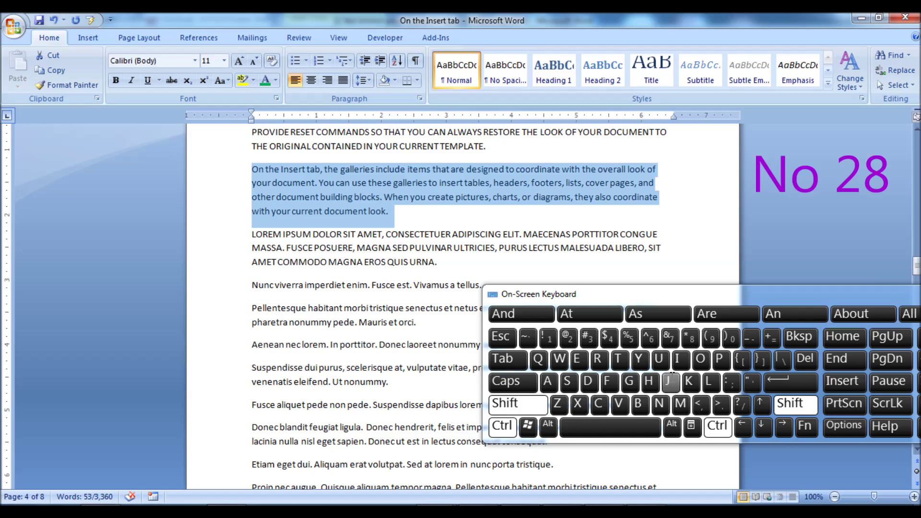
click(690, 382)
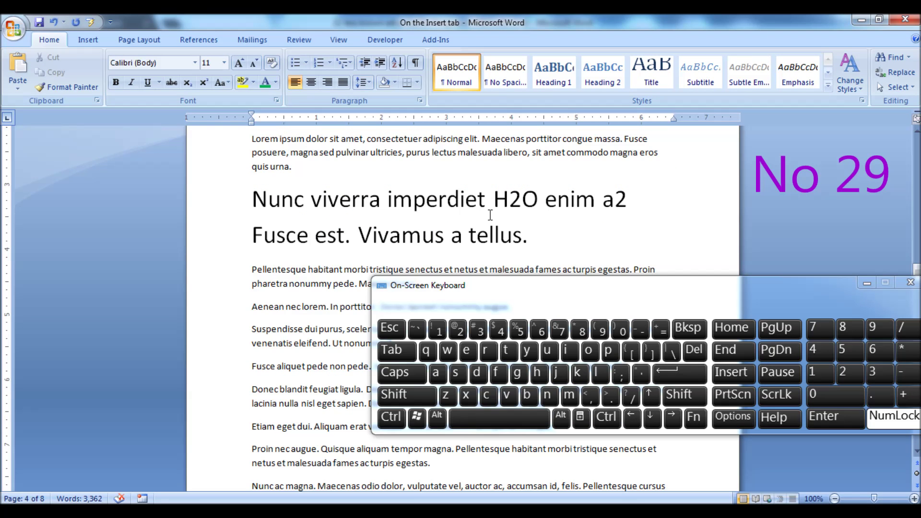
Step: In the large "Nunc viverra" paragraph, make the final t of "imperdiet" and the 2 of "H2O" subscript
drag(484, 199, 481, 200)
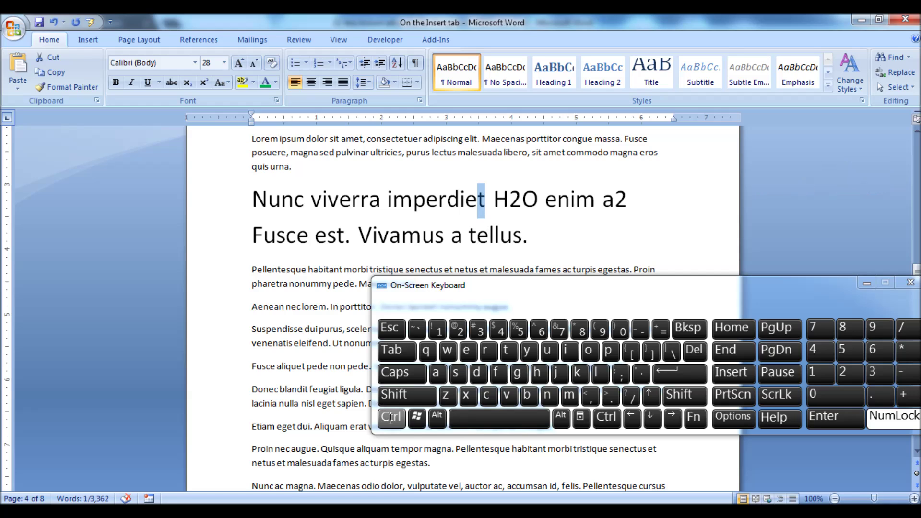
click(391, 416)
click(661, 329)
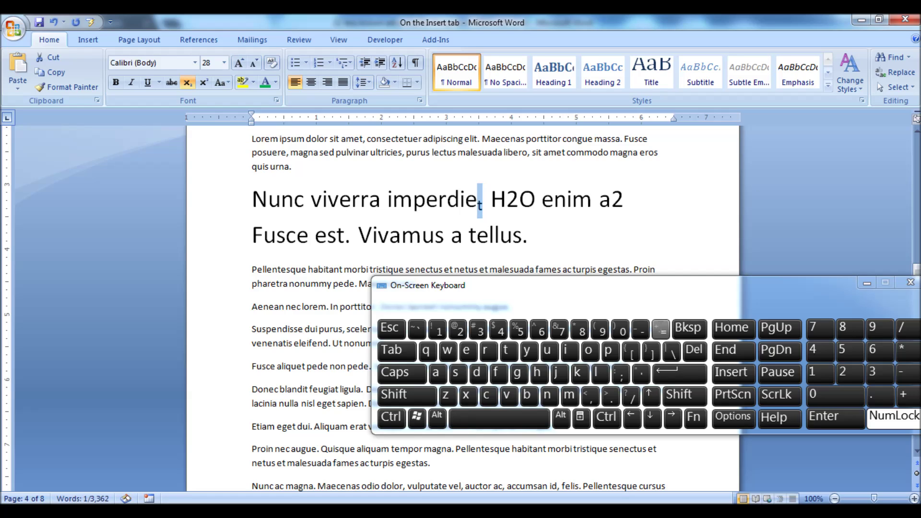
click(501, 234)
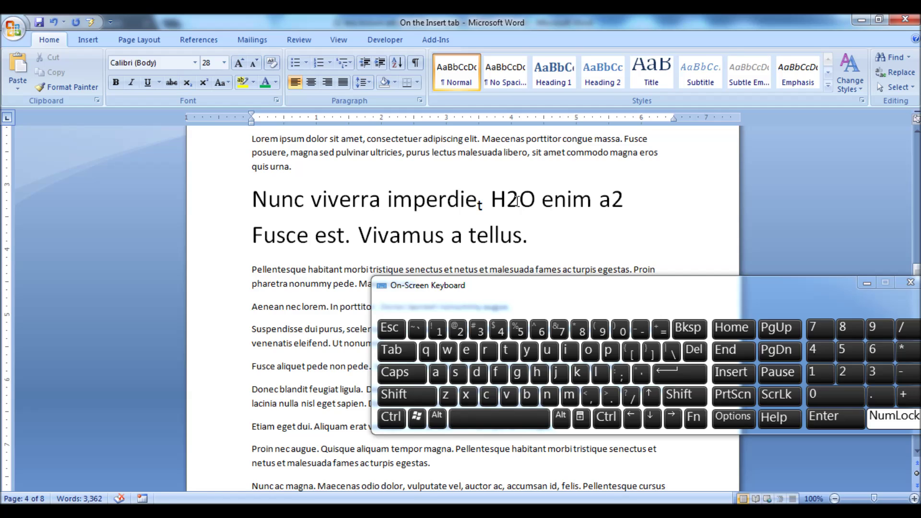
drag(519, 199, 507, 199)
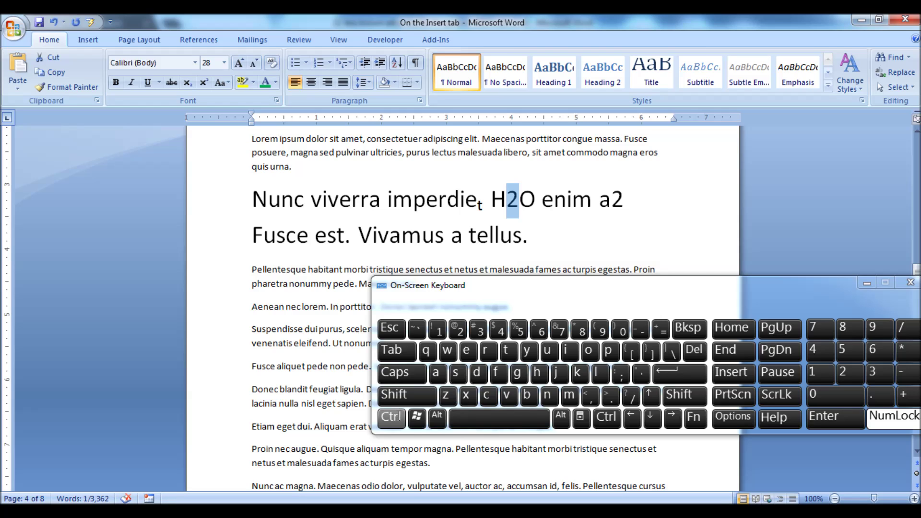
click(399, 416)
click(660, 329)
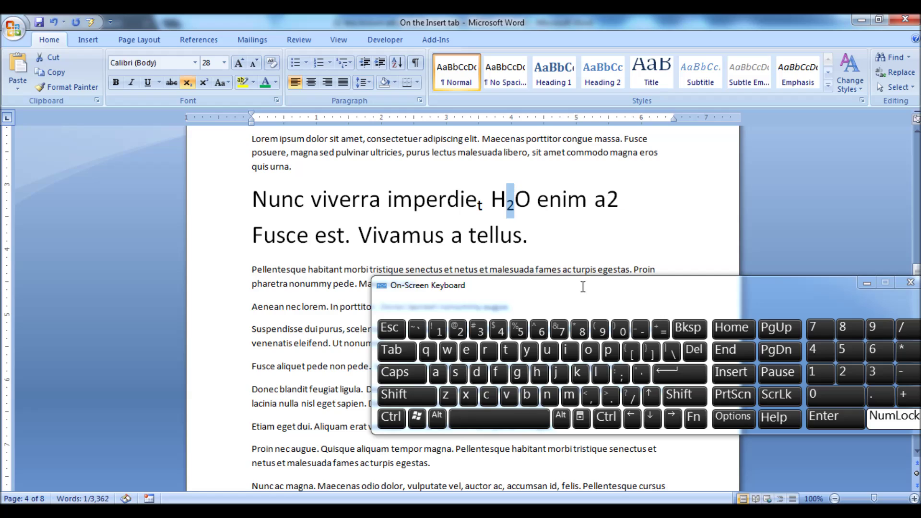
click(543, 248)
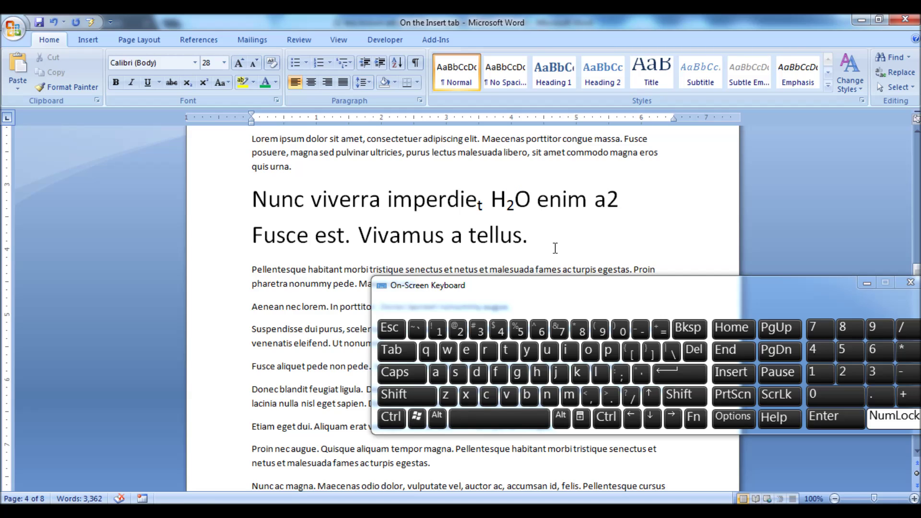
Step: In the large "Nunc viverra" paragraph, make the m of "enim" and the 2 of "a2" superscript
drag(588, 199, 567, 199)
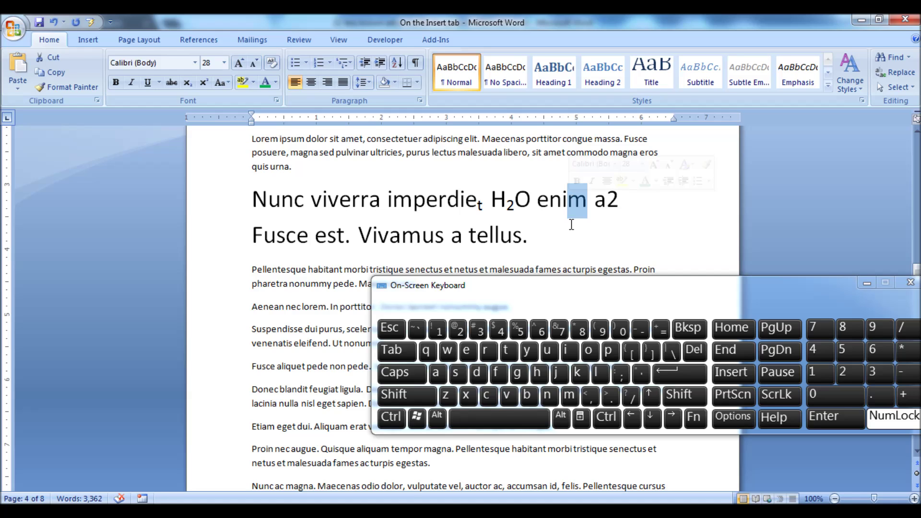
click(391, 417)
click(397, 401)
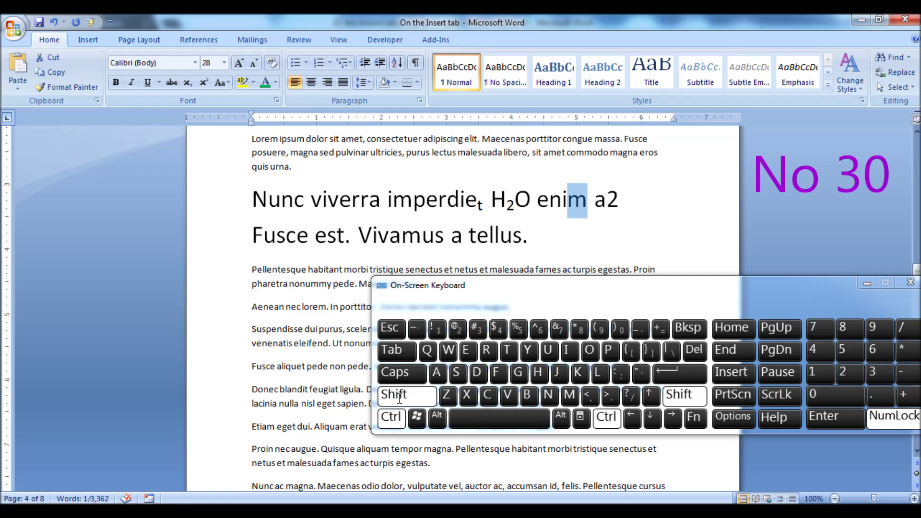
click(660, 329)
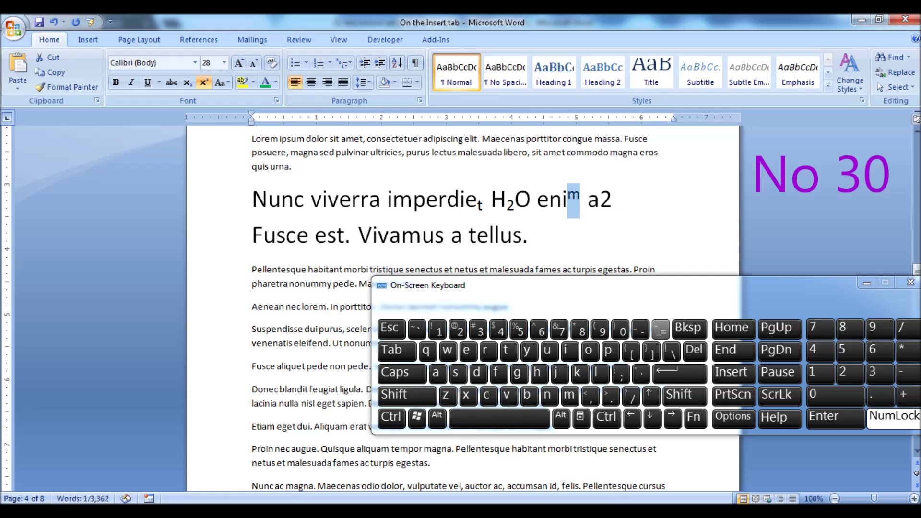
click(600, 236)
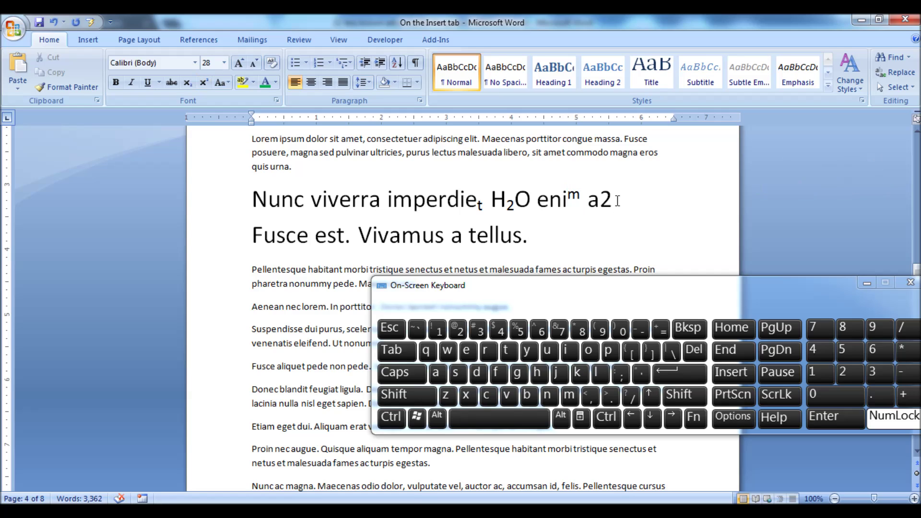
drag(617, 201, 606, 201)
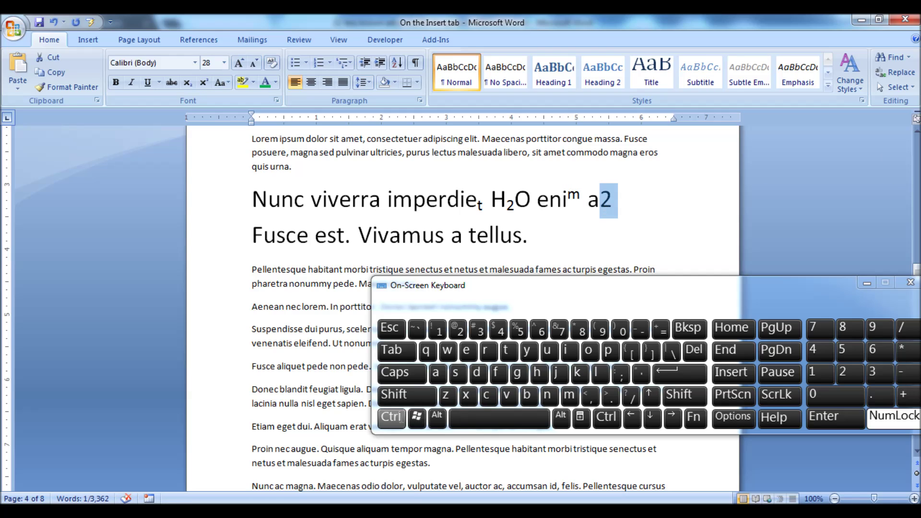
click(391, 417)
click(405, 395)
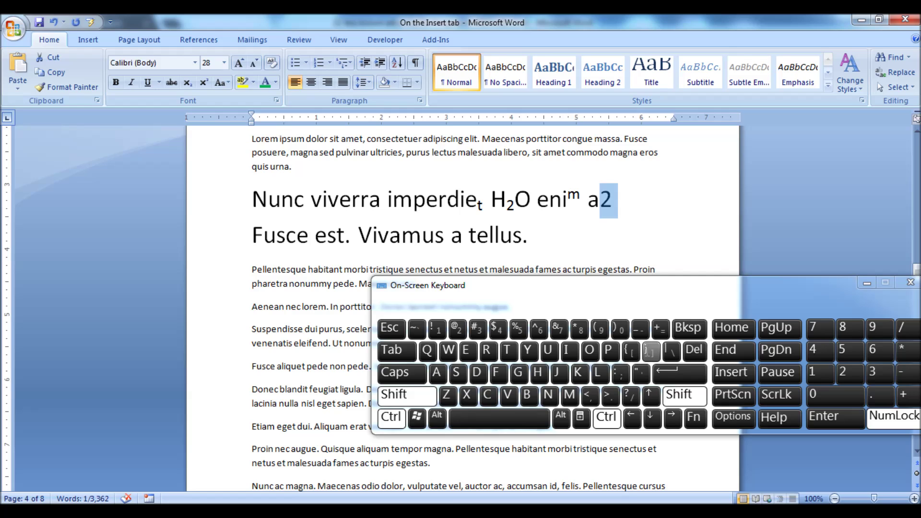
click(660, 329)
click(530, 257)
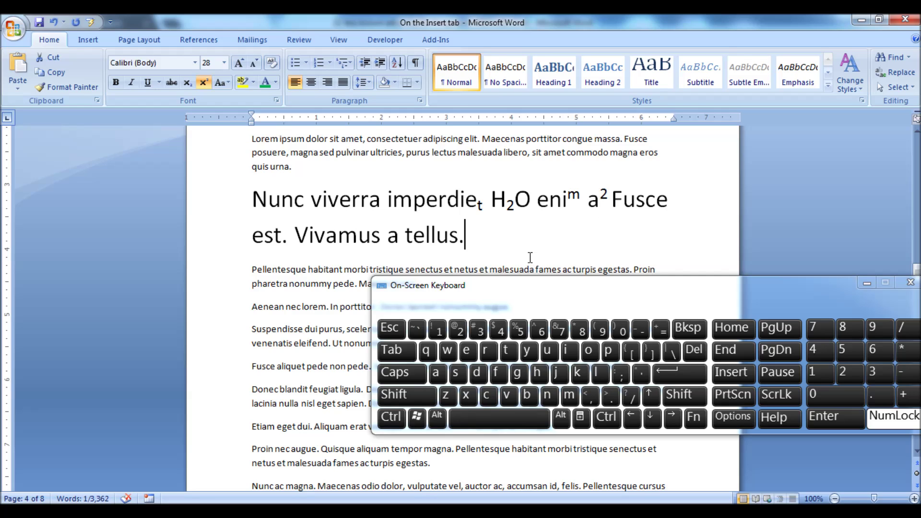
Step: Select the text from "Pellentesque habitant" to "cover pages, and" at the end of page 4, change it to the Symbol font, and deselect it
scroll(530, 257, down, 4)
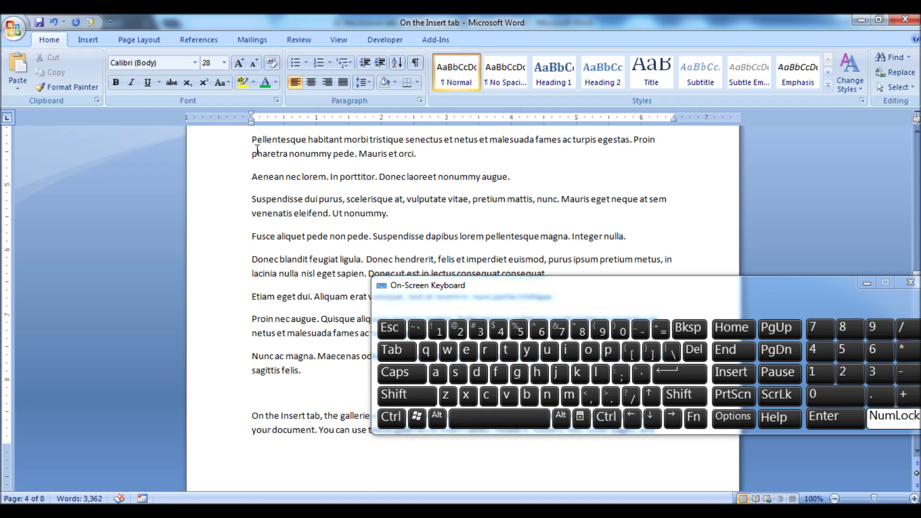
drag(251, 139, 650, 248)
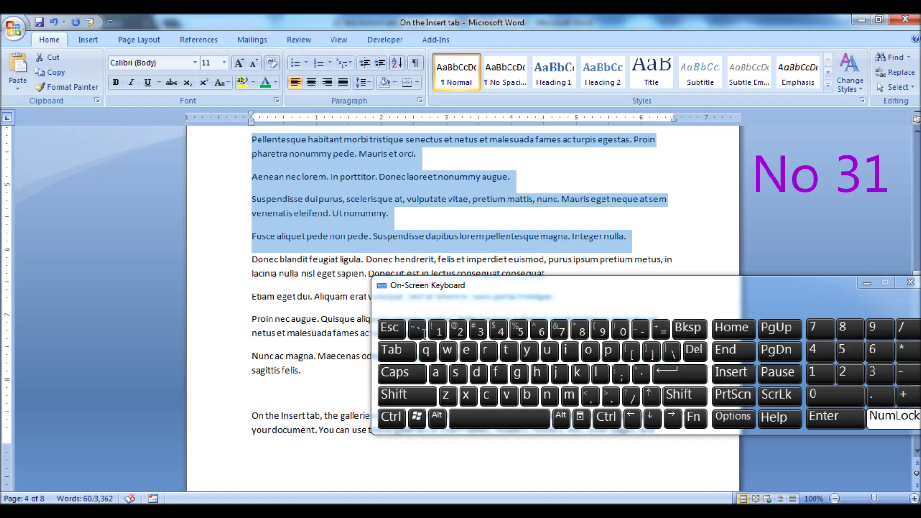
scroll(348, 405, down, 6)
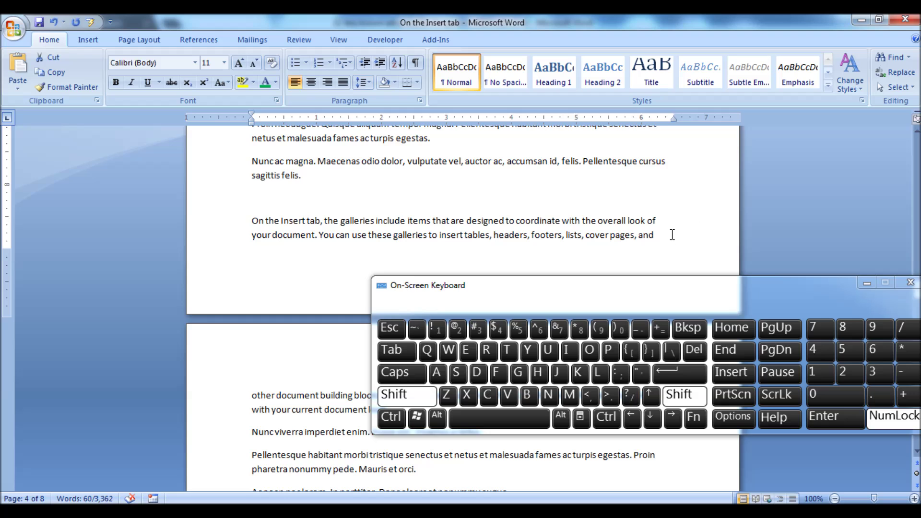
shift+click(672, 235)
scroll(672, 234, up, 6)
scroll(459, 231, down, 1)
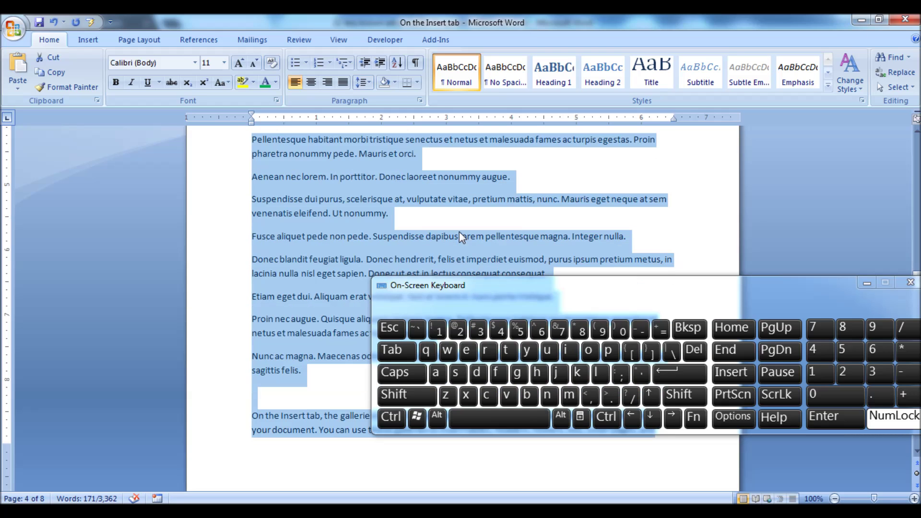
scroll(459, 232, up, 1)
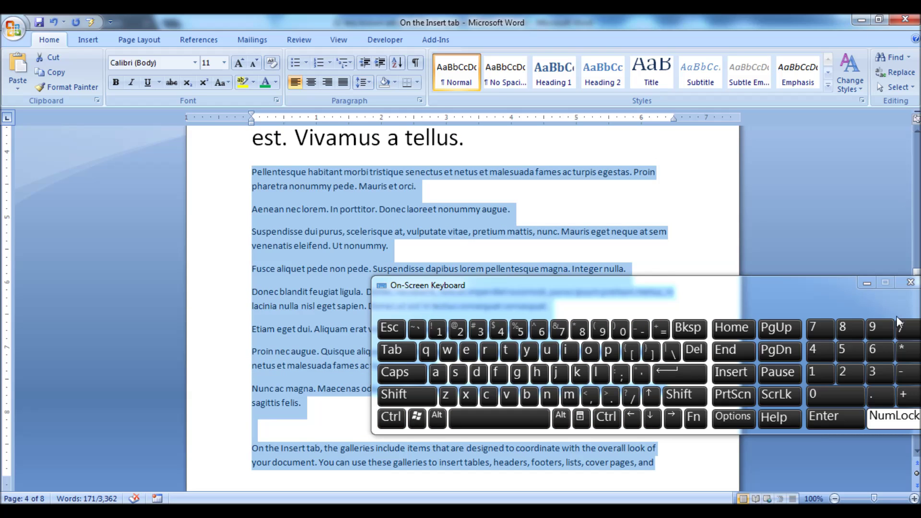
scroll(527, 298, down, 1)
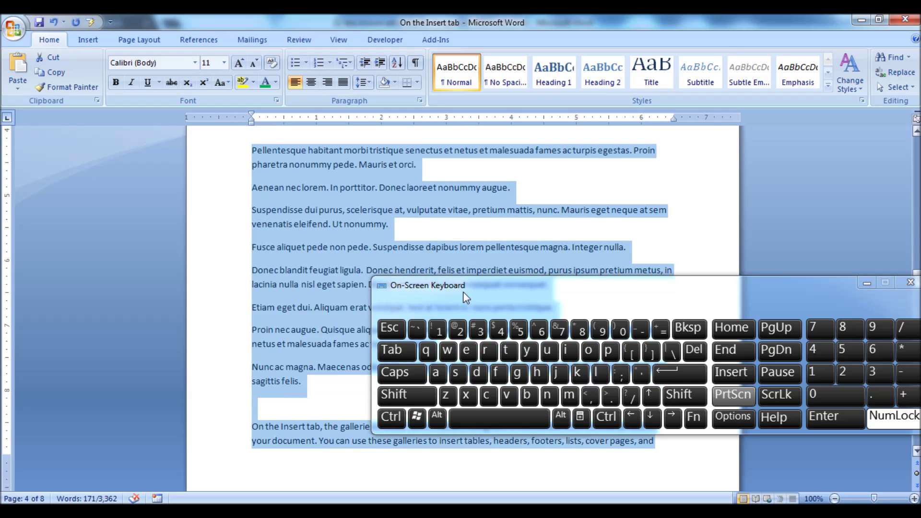
click(396, 419)
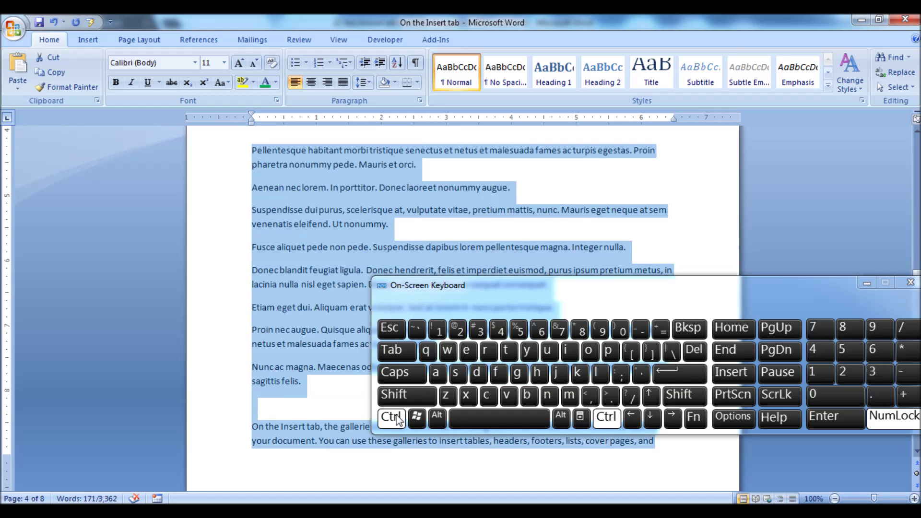
click(400, 394)
click(426, 351)
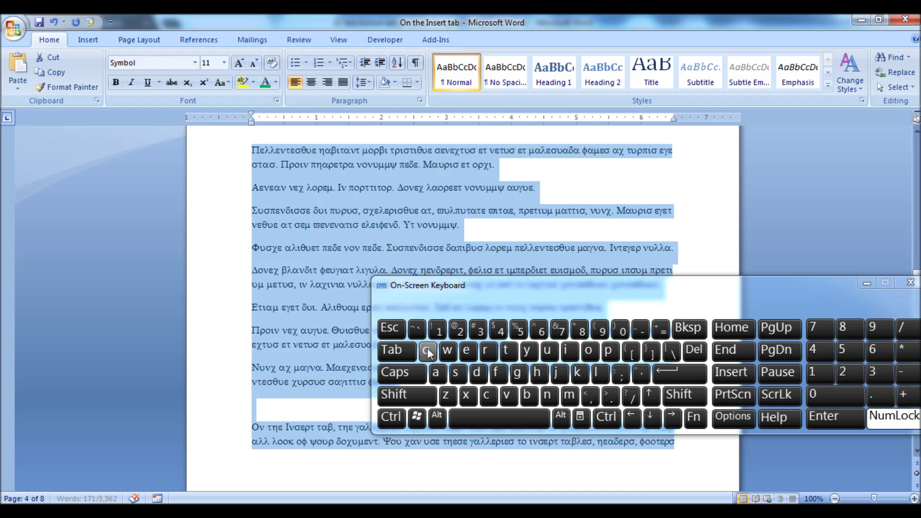
click(299, 323)
drag(252, 151, 499, 171)
click(499, 171)
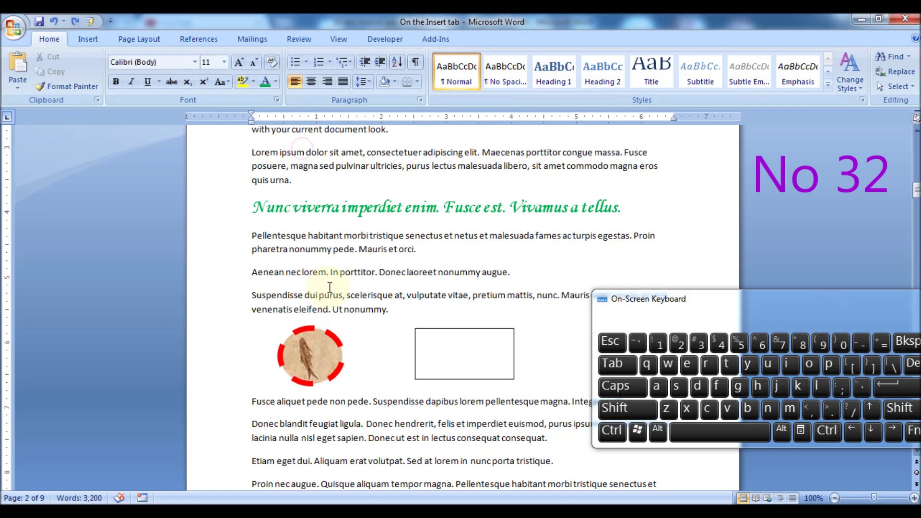
Step: Copy the formatting of the green "Nunc viverra imperdiet enim" line and deselect the line
click(329, 286)
click(624, 207)
drag(623, 208, 253, 208)
click(610, 432)
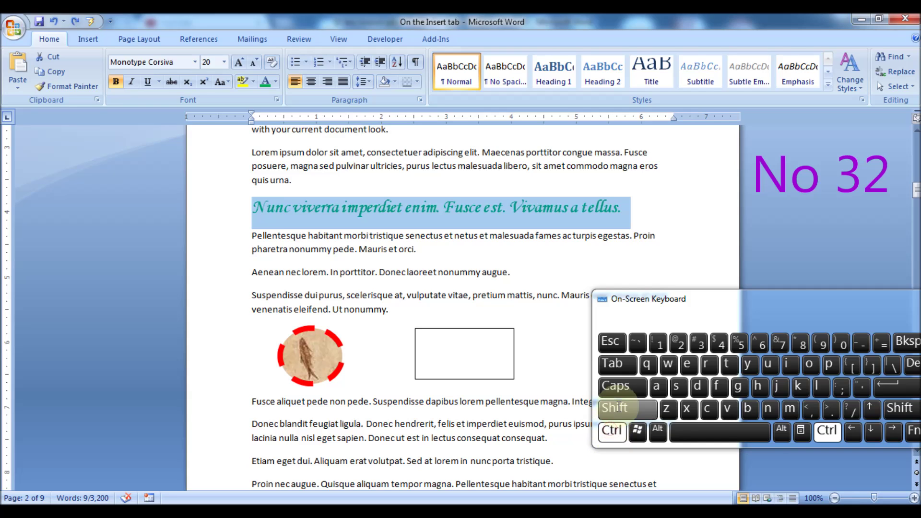
click(618, 408)
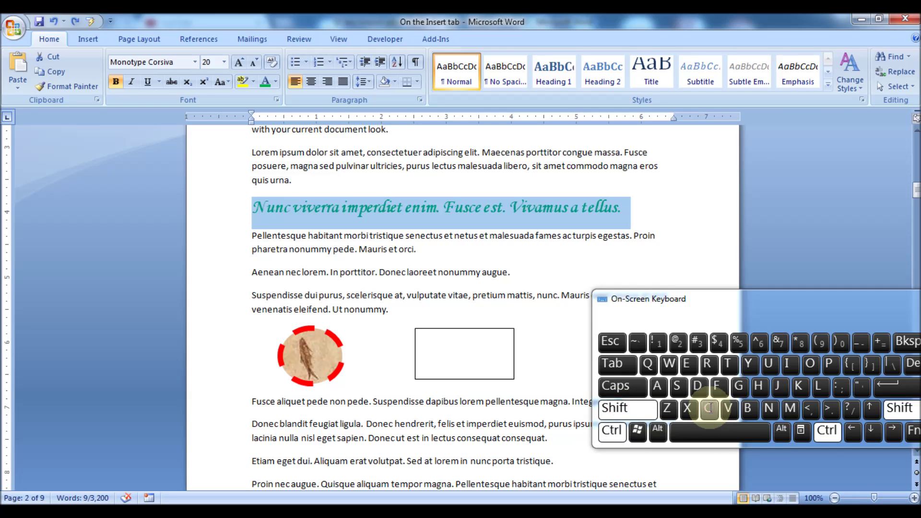
click(709, 409)
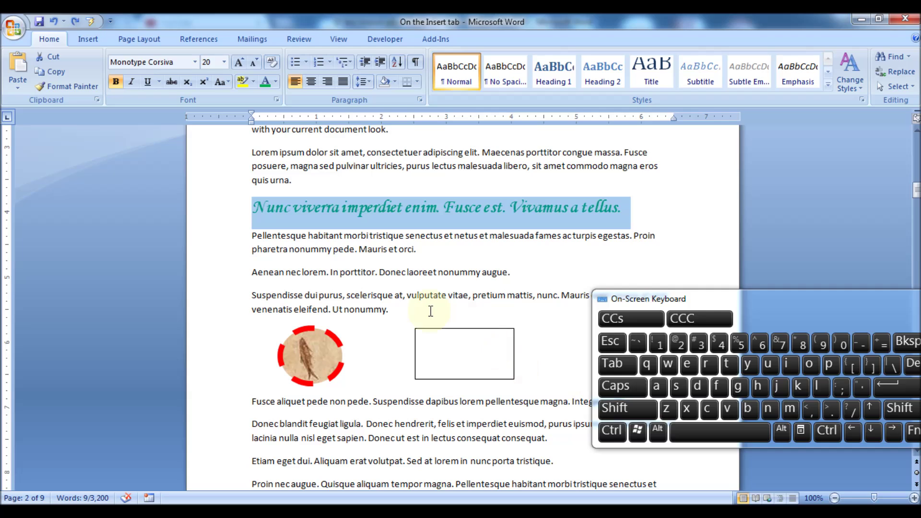
click(386, 292)
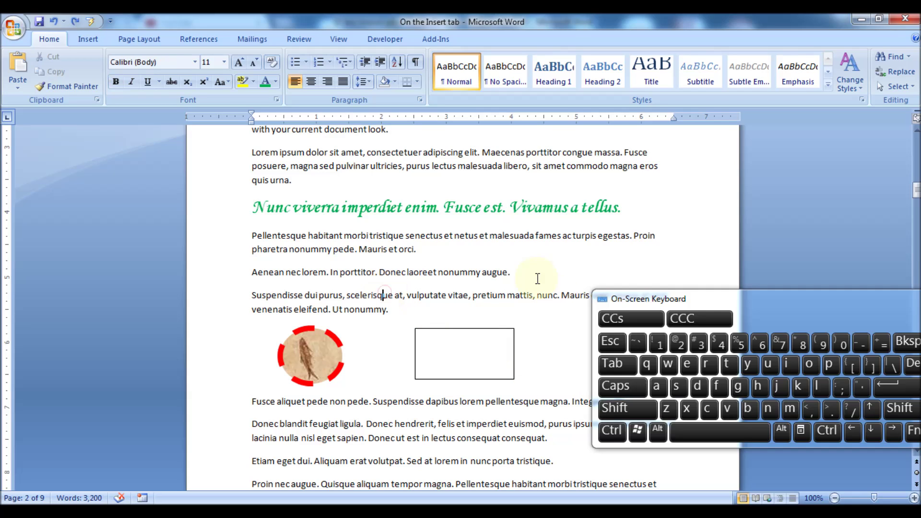
Step: Apply the copied text formatting to the "Aenean nec lorem" line and deselect it
drag(517, 275, 248, 275)
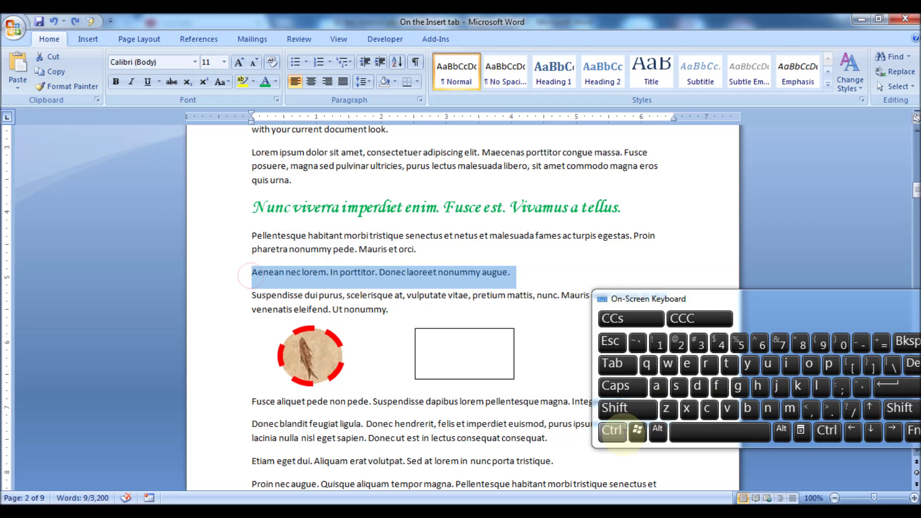
click(612, 430)
click(619, 408)
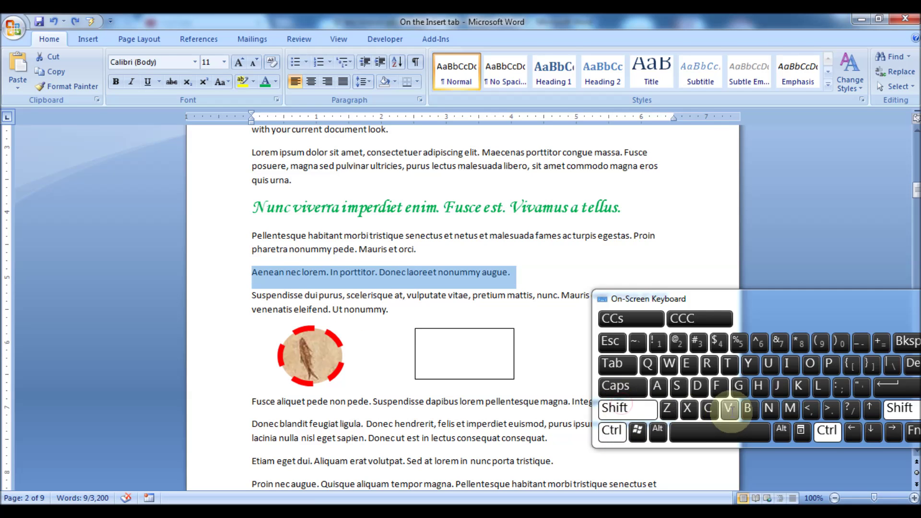
click(728, 409)
click(440, 322)
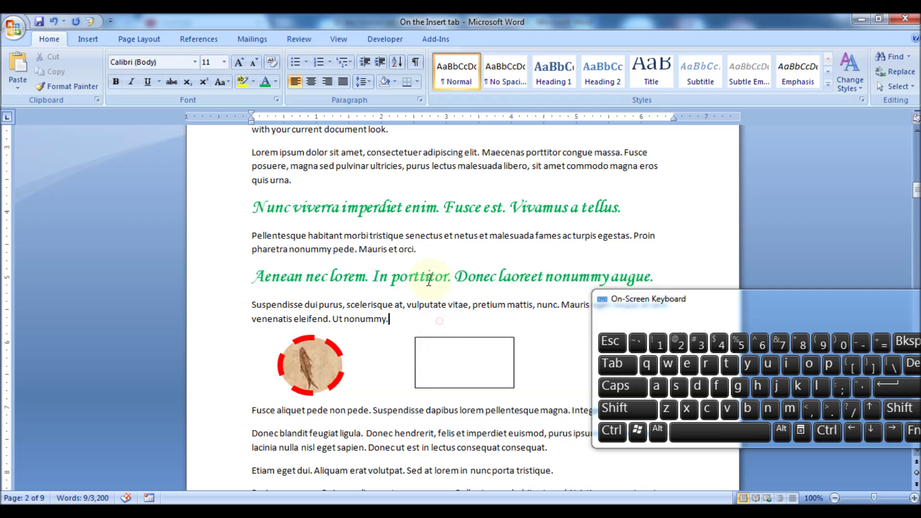
Step: Select the oval with the dashed red outline and fish texture and copy its formatting
scroll(422, 269, down, 4)
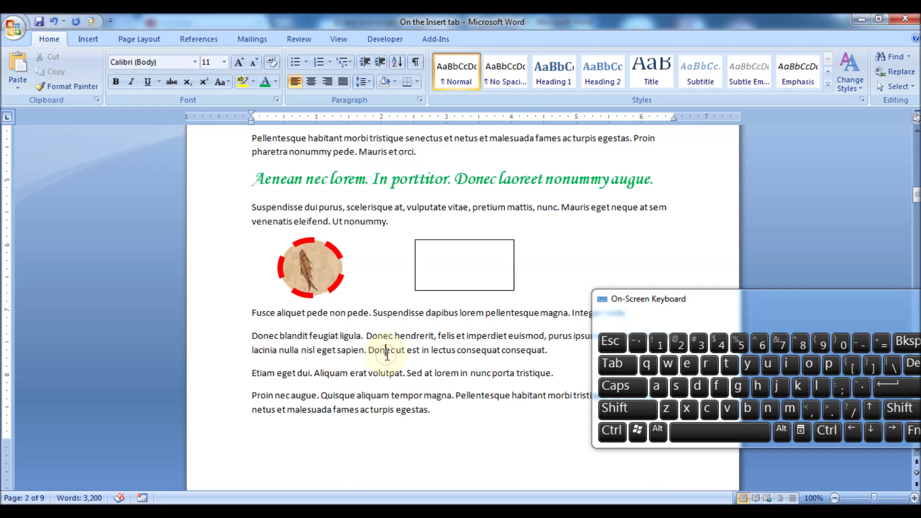
click(324, 268)
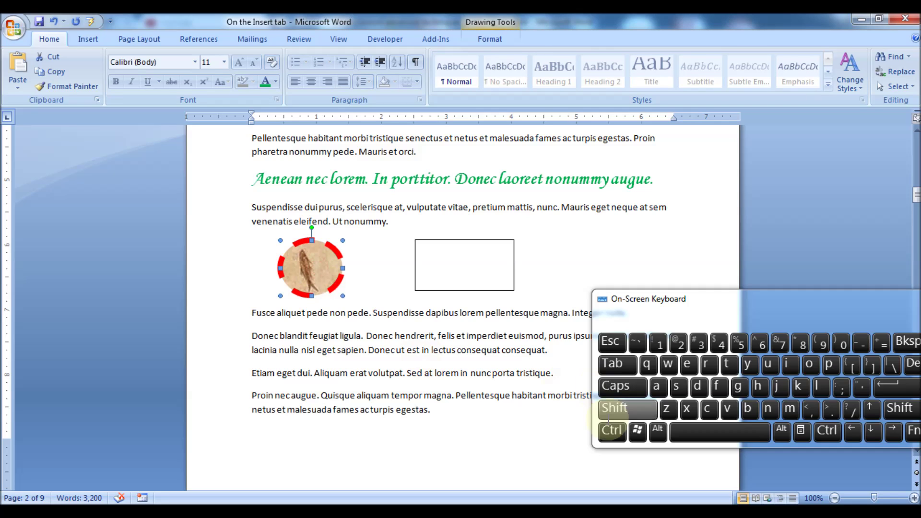
click(608, 424)
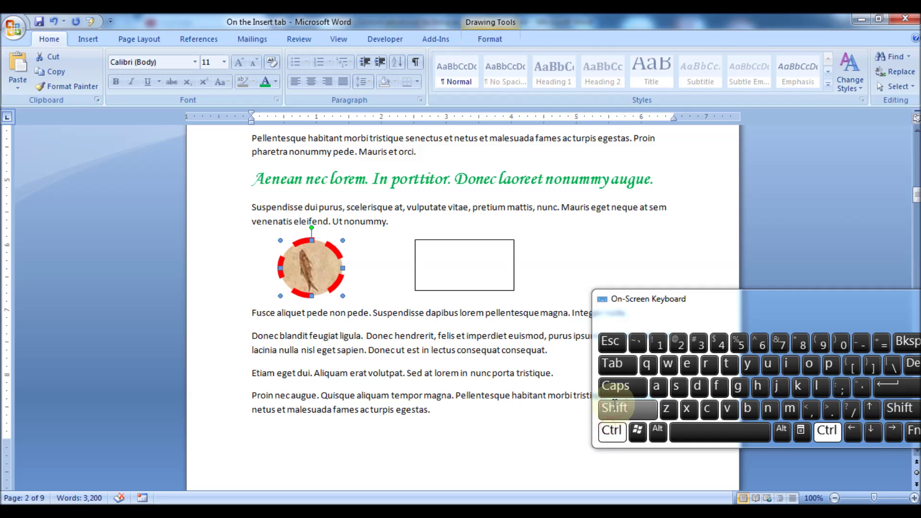
click(624, 408)
click(708, 408)
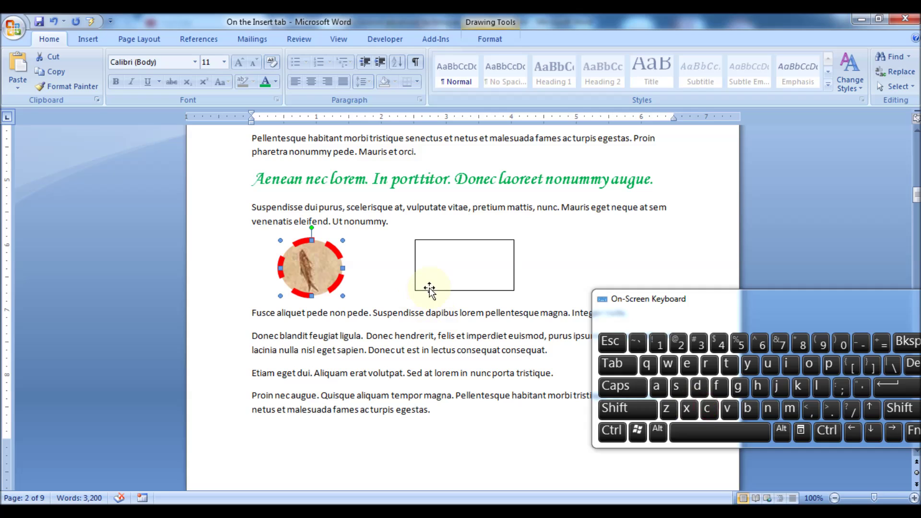
Step: Apply the copied shape formatting to the plain rectangle beside the oval and deselect it
click(438, 271)
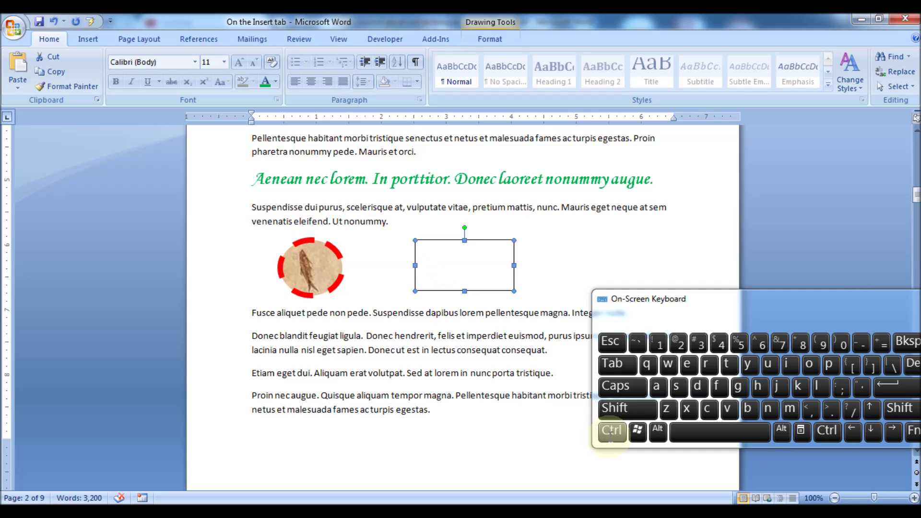
click(610, 430)
click(623, 408)
click(729, 408)
click(408, 341)
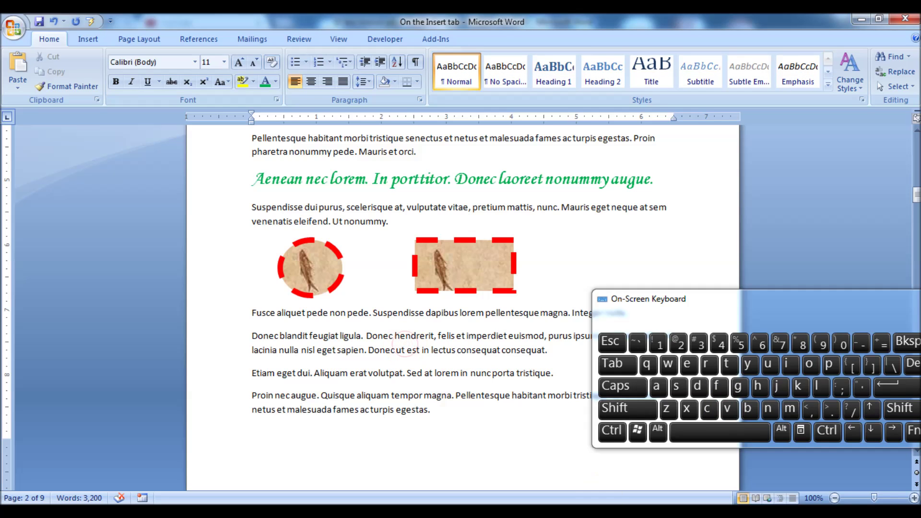
click(291, 284)
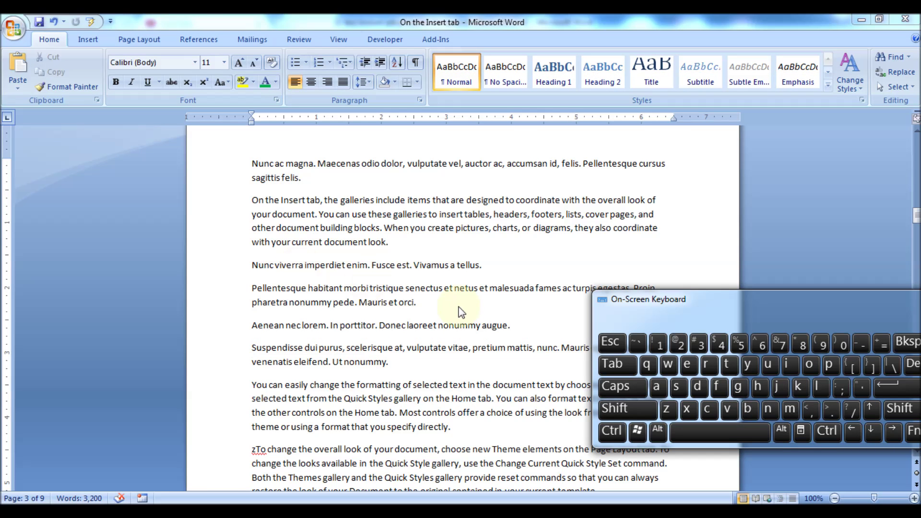
Step: Select the "On the Insert tab" paragraph near the start of page 3 and set it to single line spacing
click(253, 200)
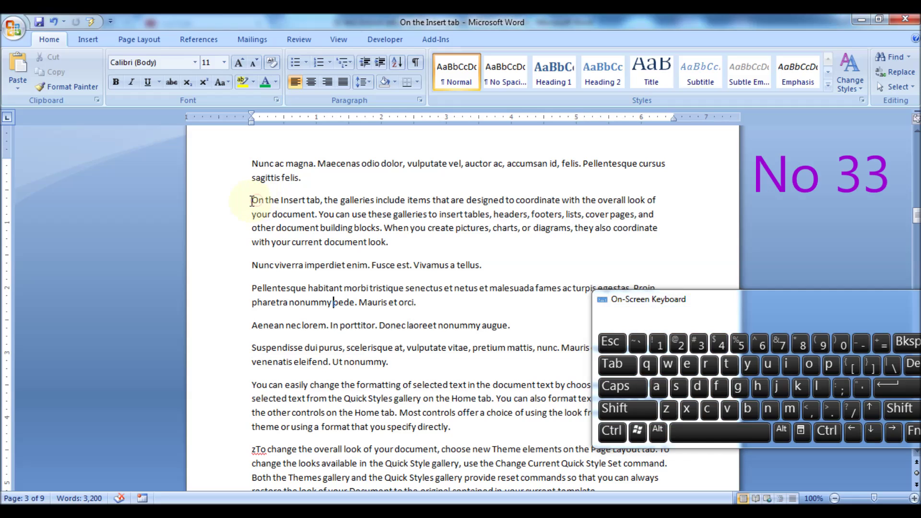
drag(257, 202, 392, 244)
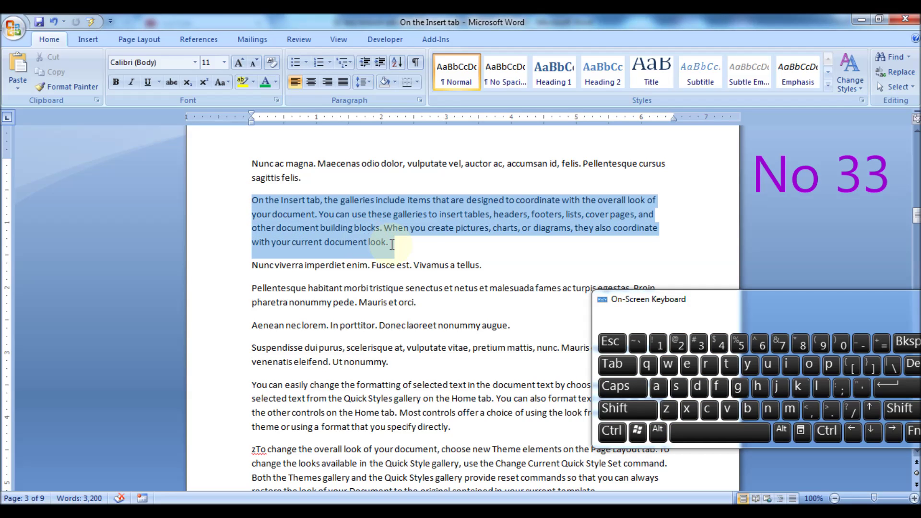
click(612, 431)
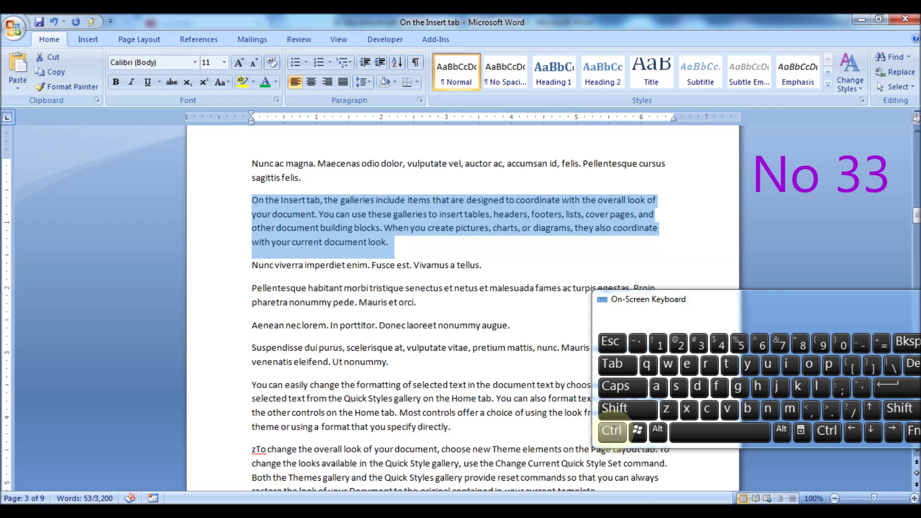
click(659, 343)
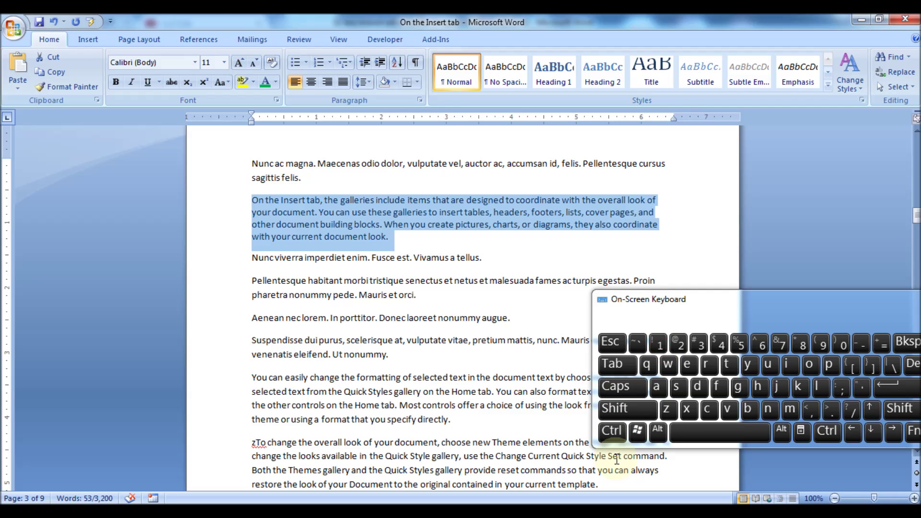
Step: Set the selected "On the Insert tab" paragraph's line spacing to 1.5 lines and then to double
click(612, 431)
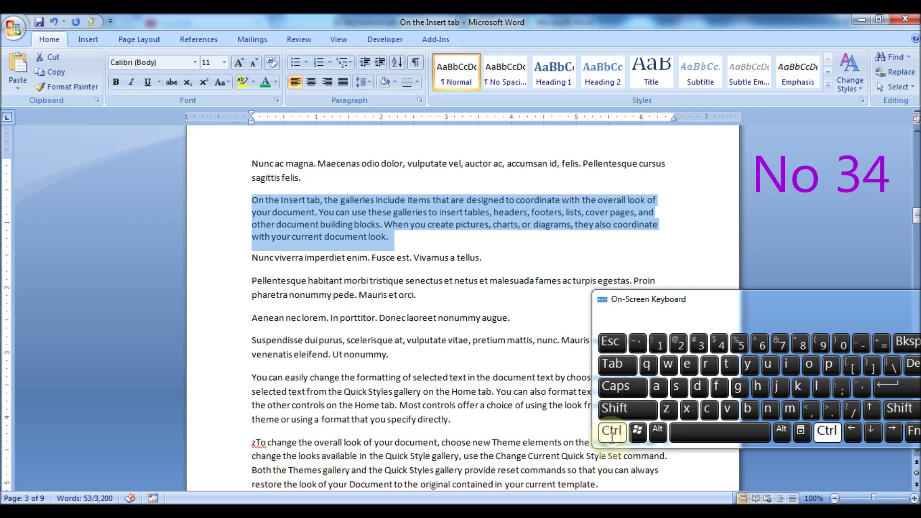
click(739, 344)
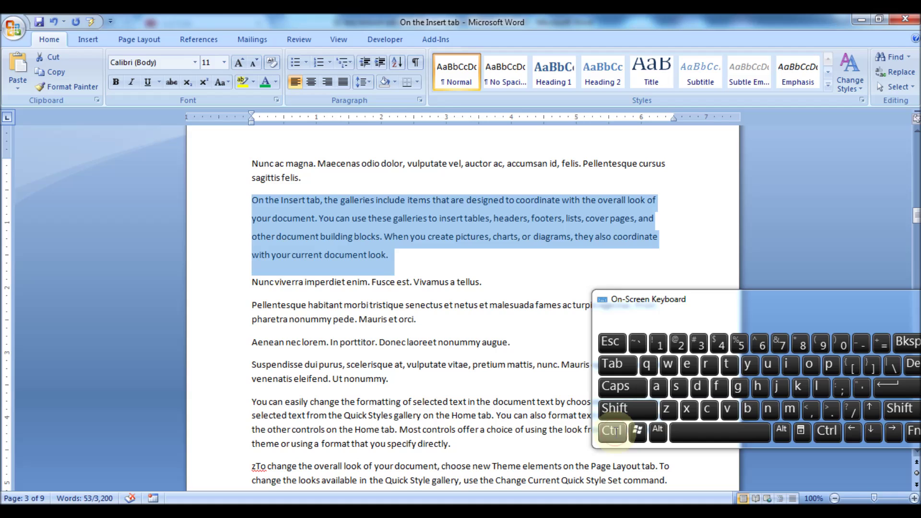
click(612, 430)
click(679, 343)
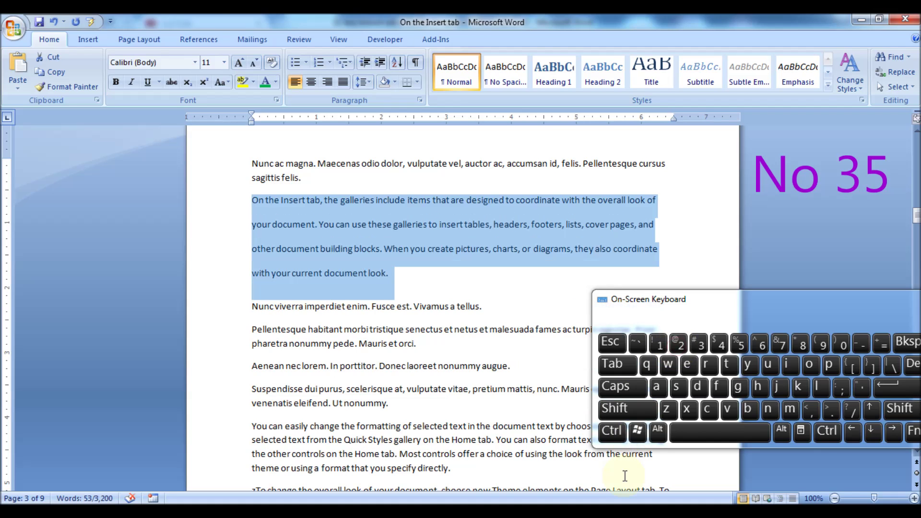
Step: Set the "On the Insert tab" paragraph back to single line spacing and deselect it
click(613, 430)
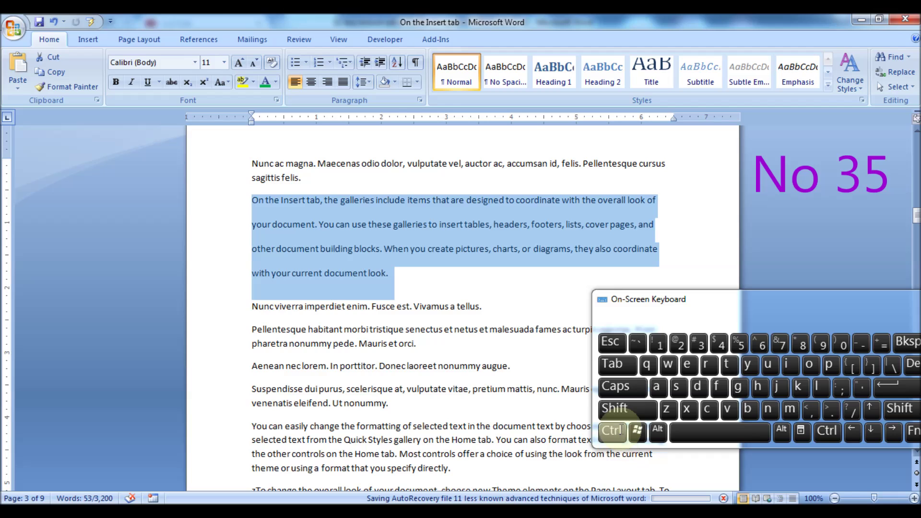
click(658, 344)
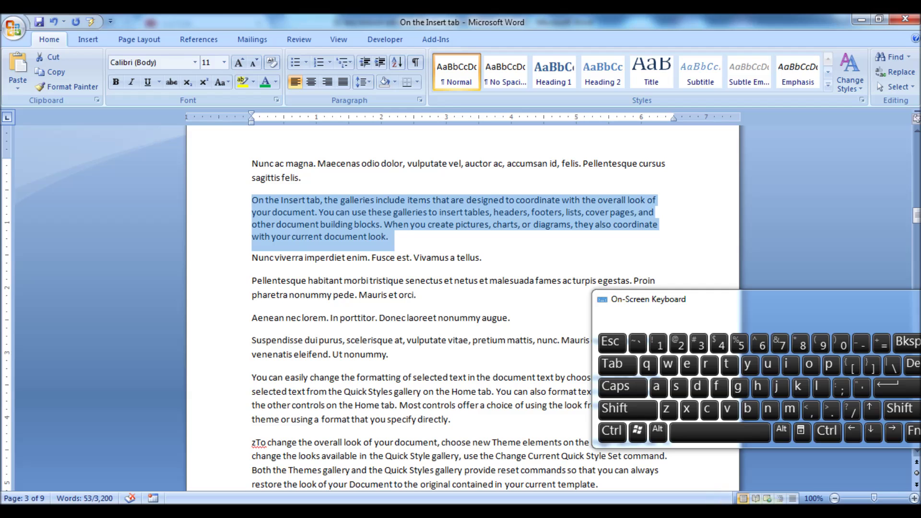
click(355, 247)
Step: Select the "zTo change the overall look" paragraph, add space before it, and remove that space again
scroll(746, 461, down, 4)
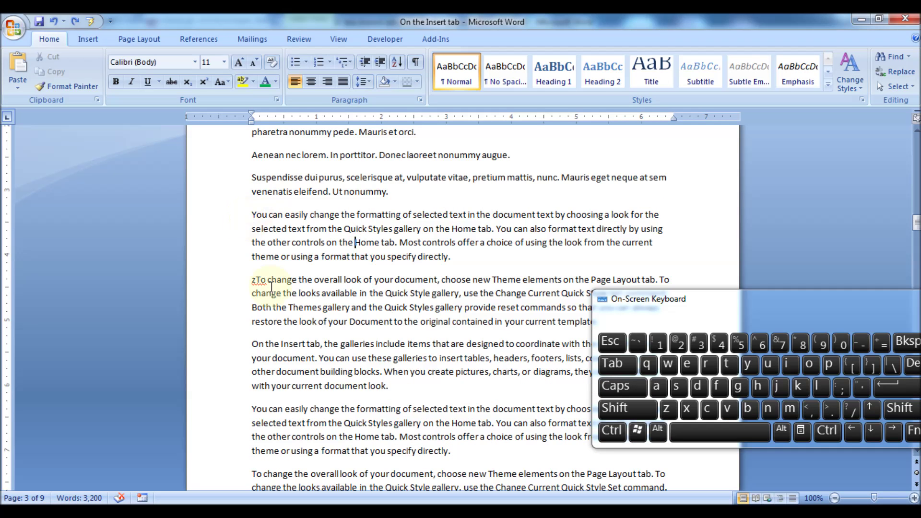
scroll(259, 272, down, 1)
scroll(258, 214, down, 1)
drag(250, 218, 599, 255)
click(612, 431)
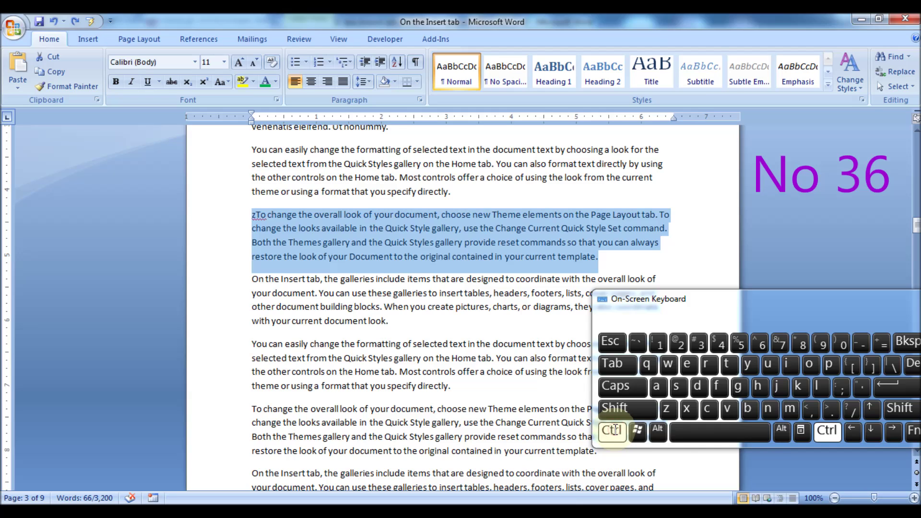
click(843, 342)
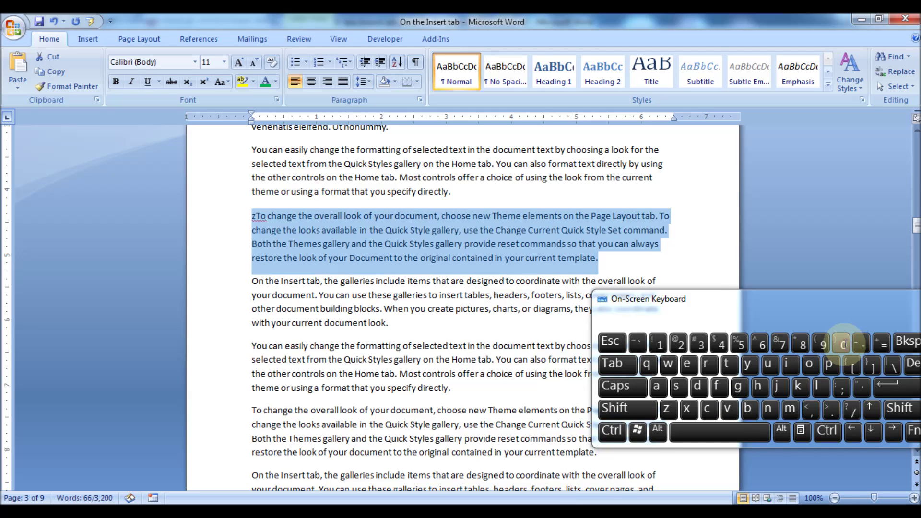
click(611, 430)
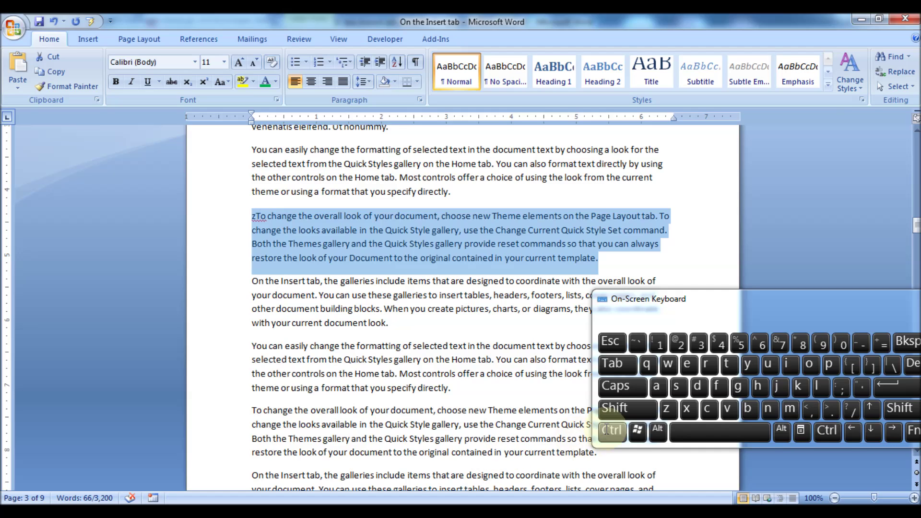
click(842, 343)
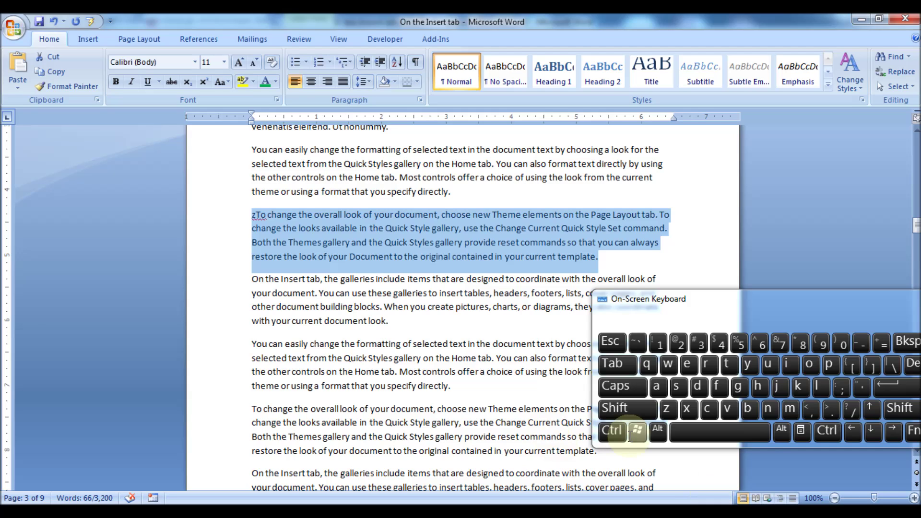
Step: Indent the selected "zTo change the overall look" paragraph from the left by two half-inch stops, to 1 inch
click(612, 431)
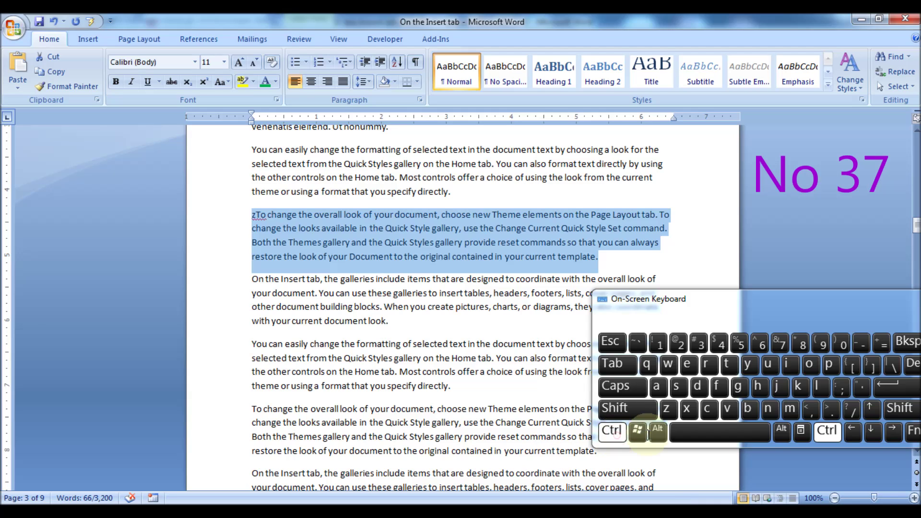
click(791, 409)
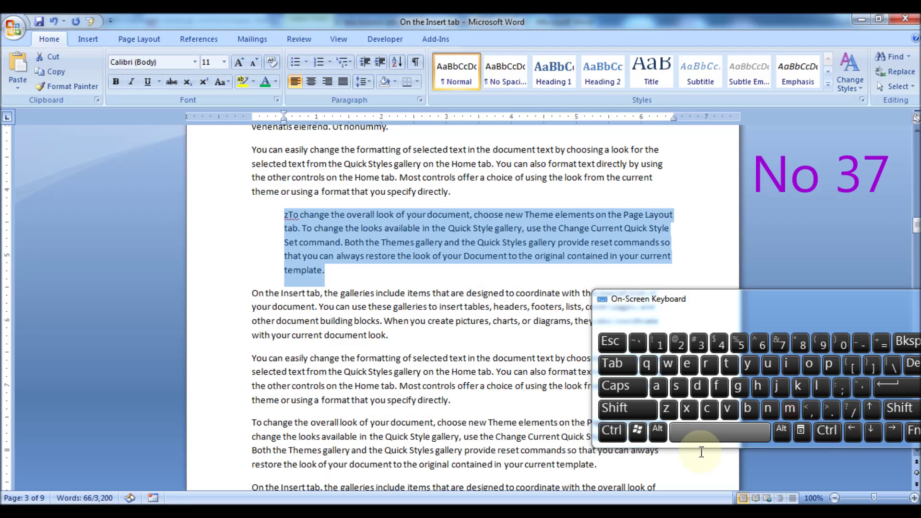
click(608, 433)
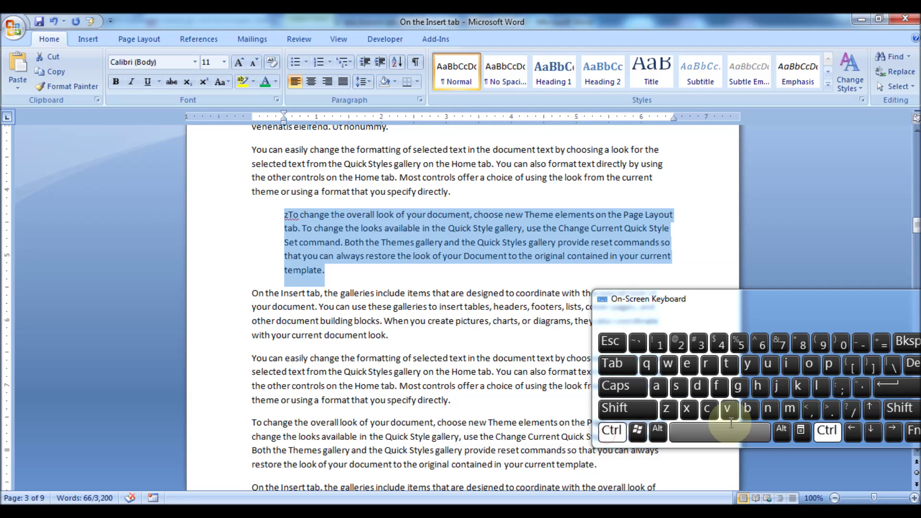
click(789, 409)
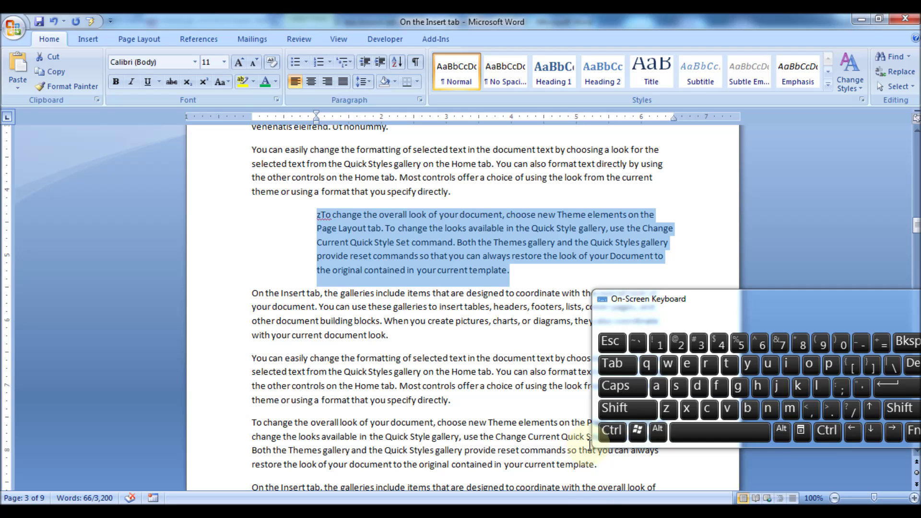
Step: Move the selected "zTo change the overall look" paragraph's left indent back two half-inch stops to the margin and deselect the paragraph
click(612, 431)
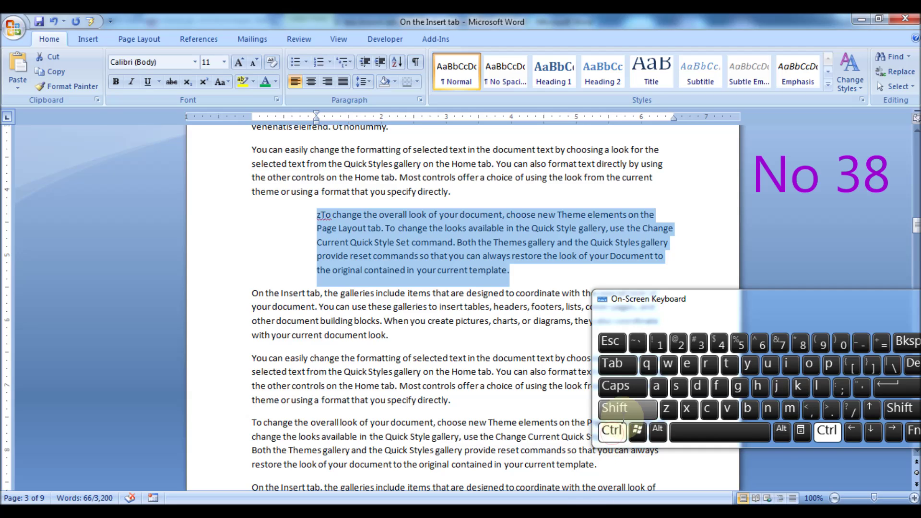
click(619, 408)
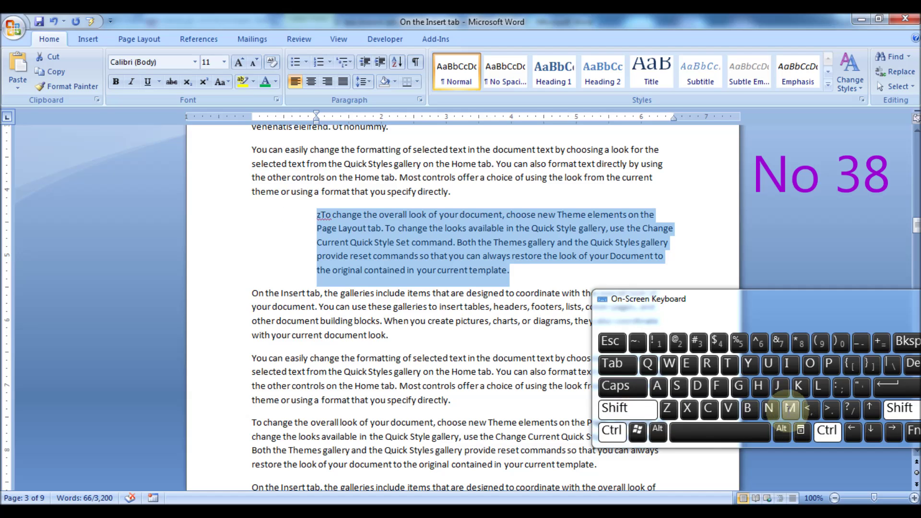
click(789, 409)
click(615, 431)
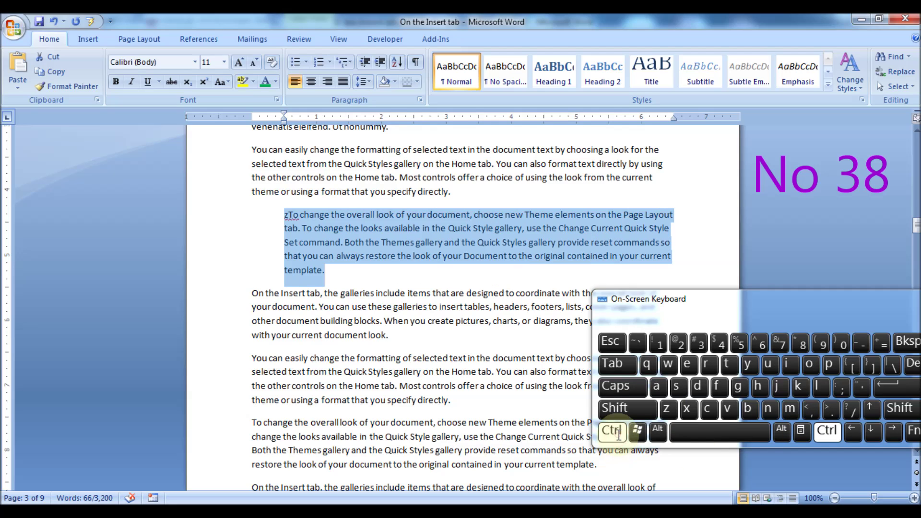
click(635, 408)
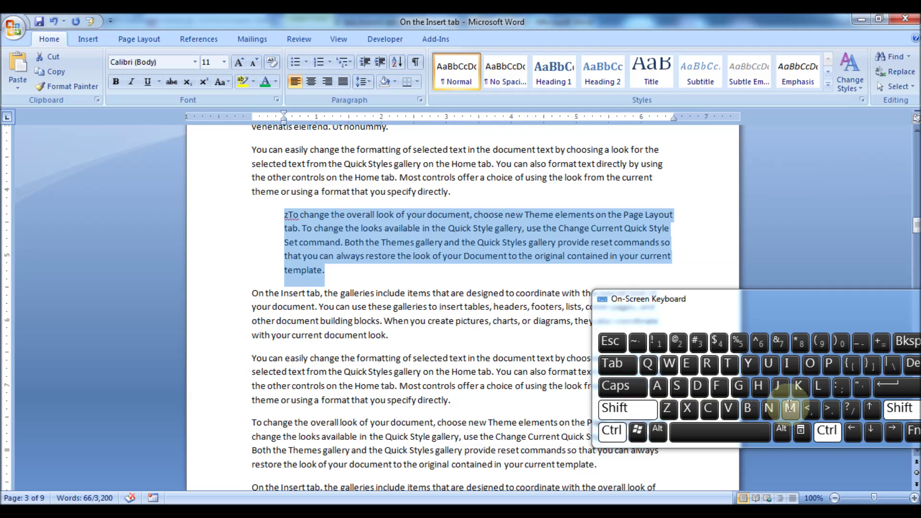
click(790, 408)
mouse_move(604, 514)
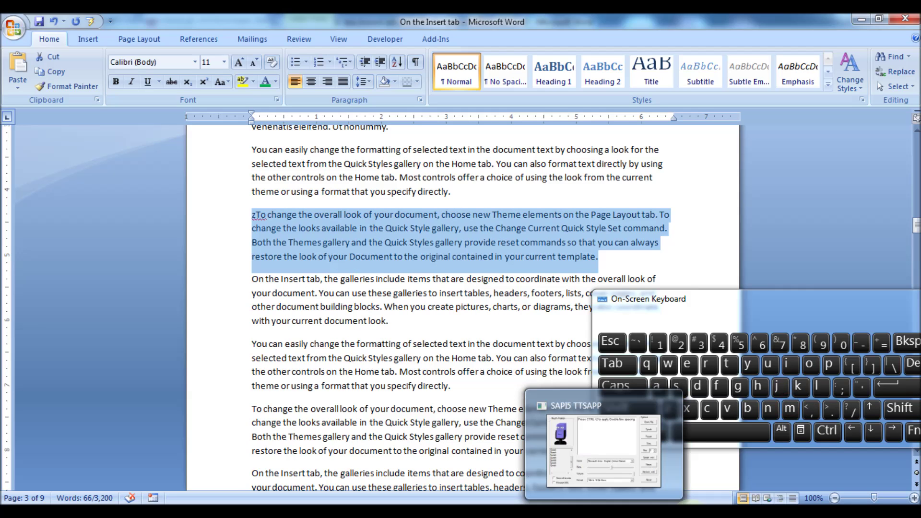
click(447, 293)
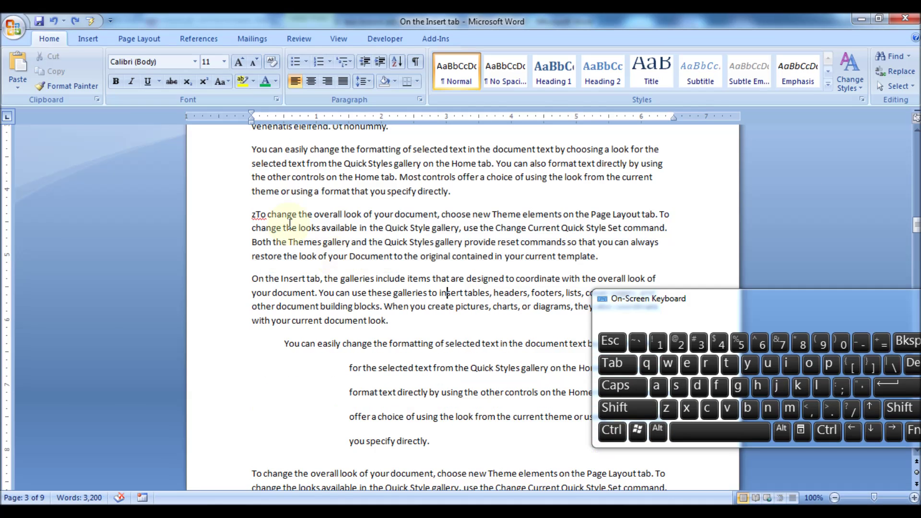
Step: Select the "zTo change the overall look" paragraph, give it a half-inch hanging indent, and remove that hanging indent again
scroll(288, 223, down, 1)
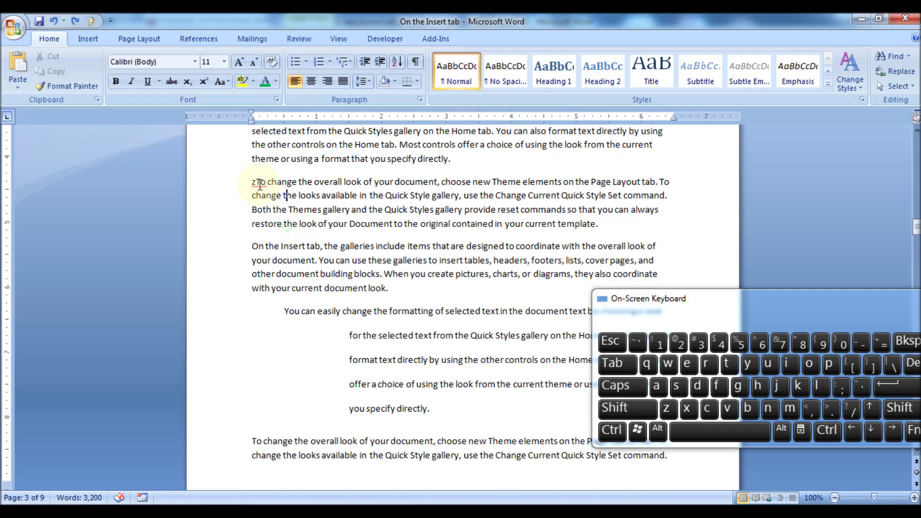
drag(251, 182, 600, 226)
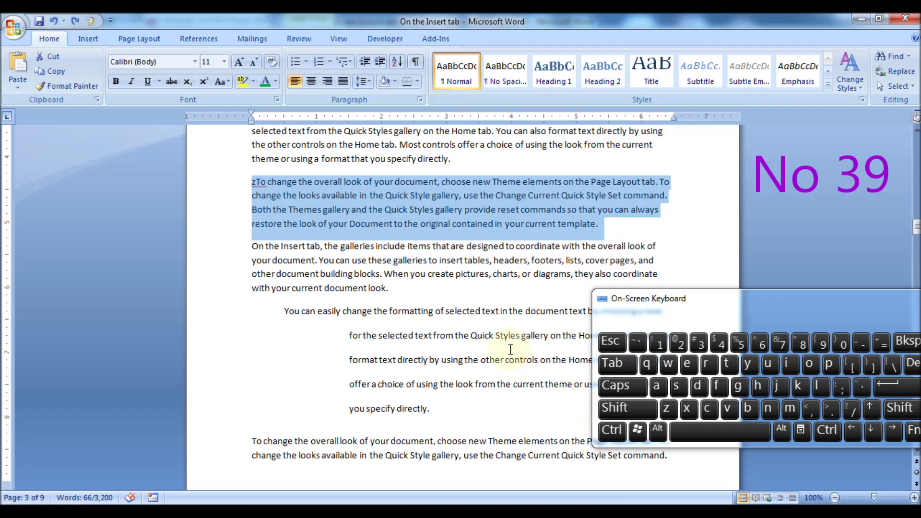
click(612, 430)
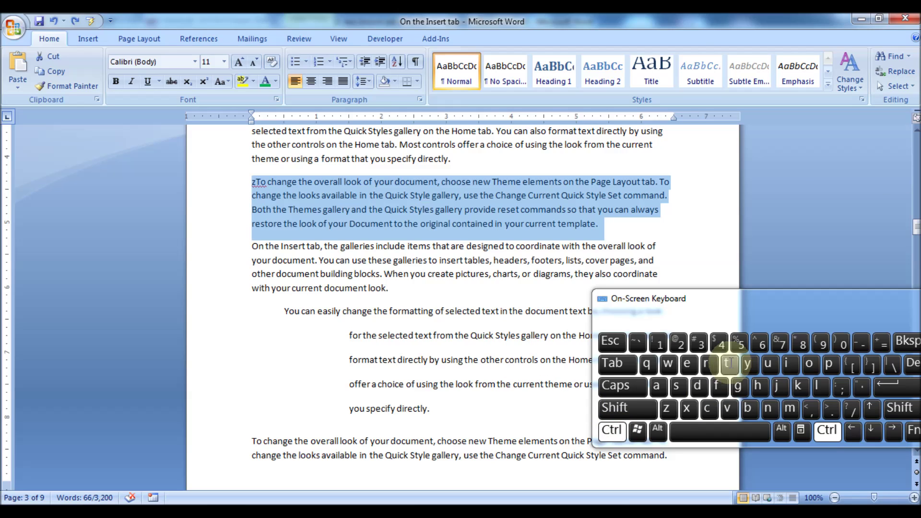
click(729, 363)
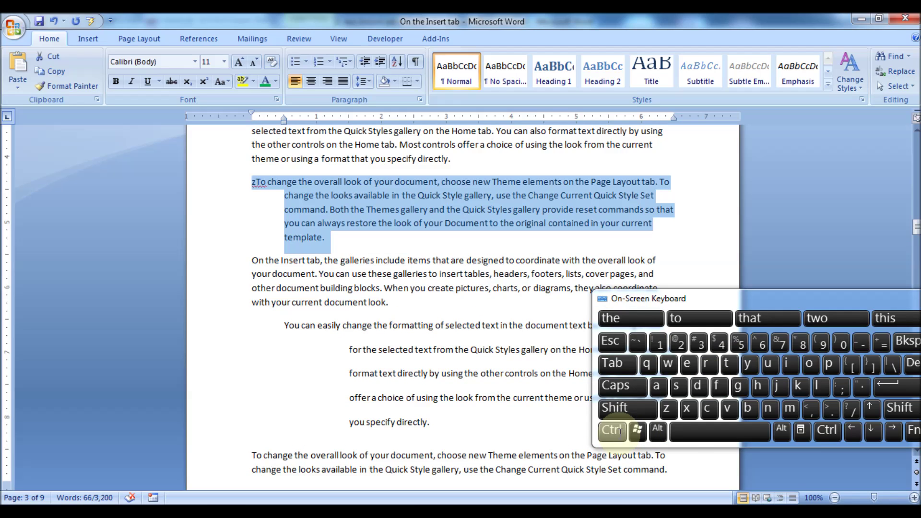
click(618, 429)
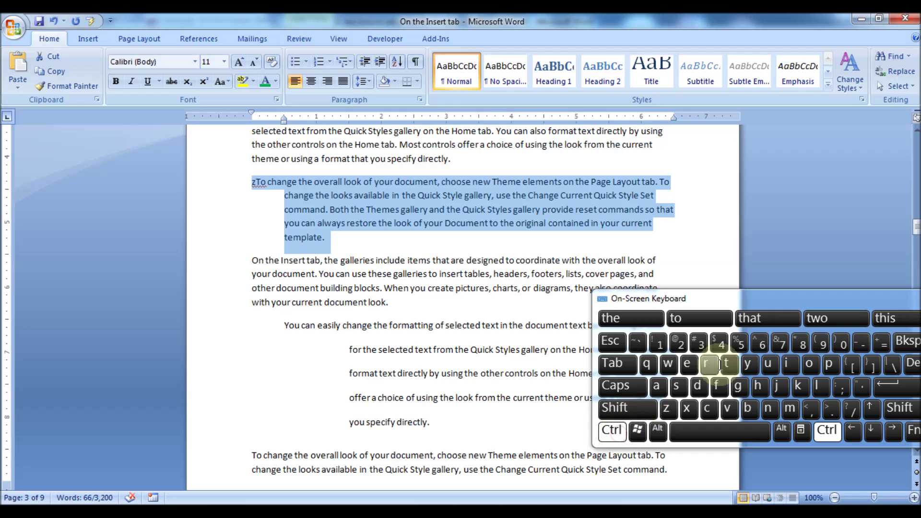
click(633, 409)
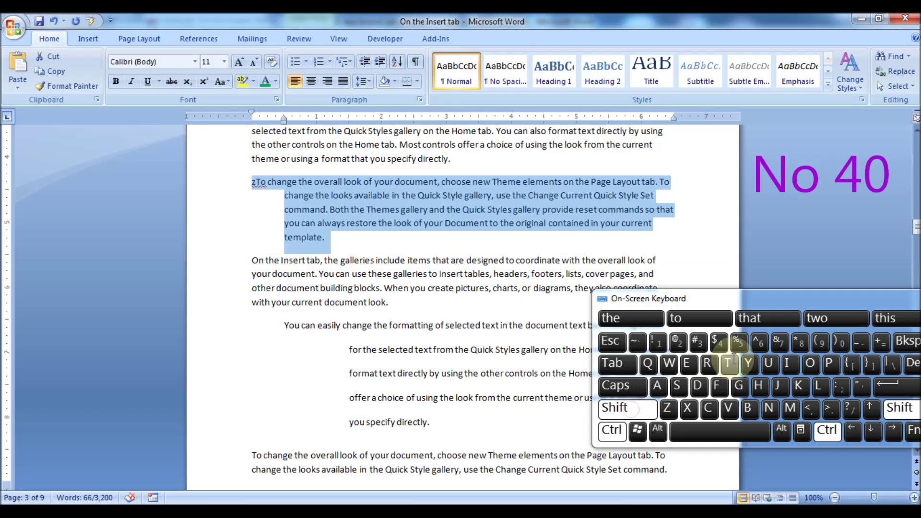
click(730, 363)
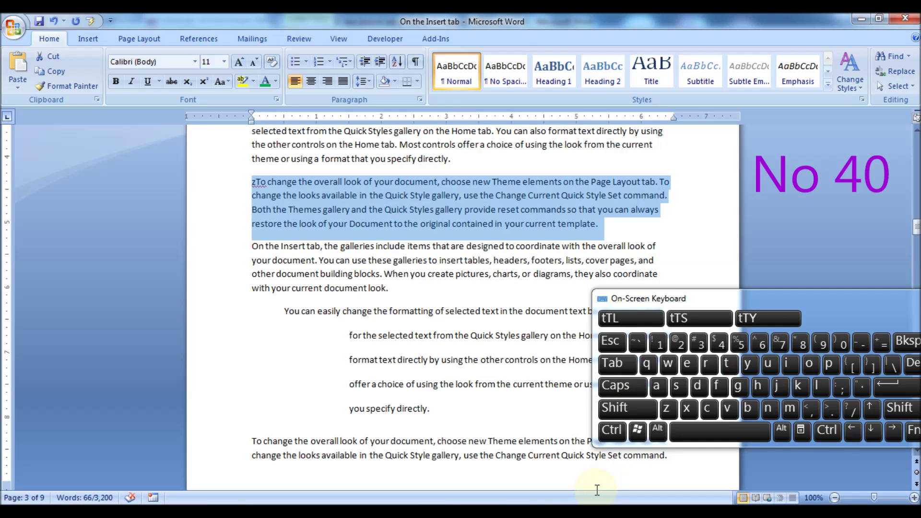
Step: Select the indented, widely spaced "You can easily change" paragraph, strip its direct paragraph formatting, and deselect it
click(441, 411)
drag(424, 408, 273, 314)
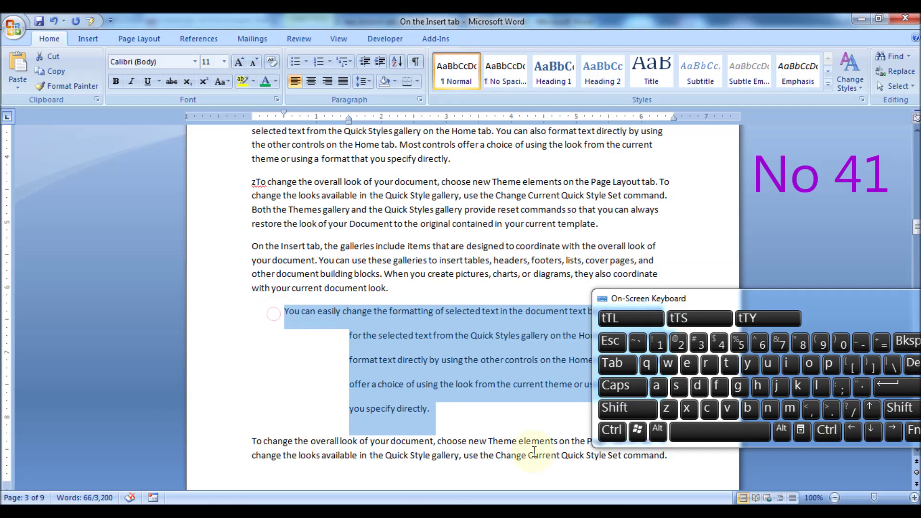
scroll(445, 379, down, 3)
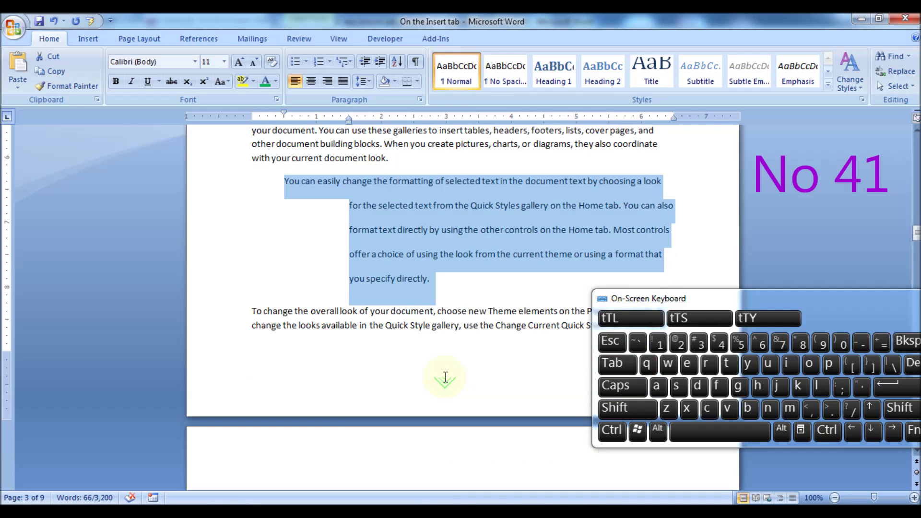
scroll(454, 330, down, 1)
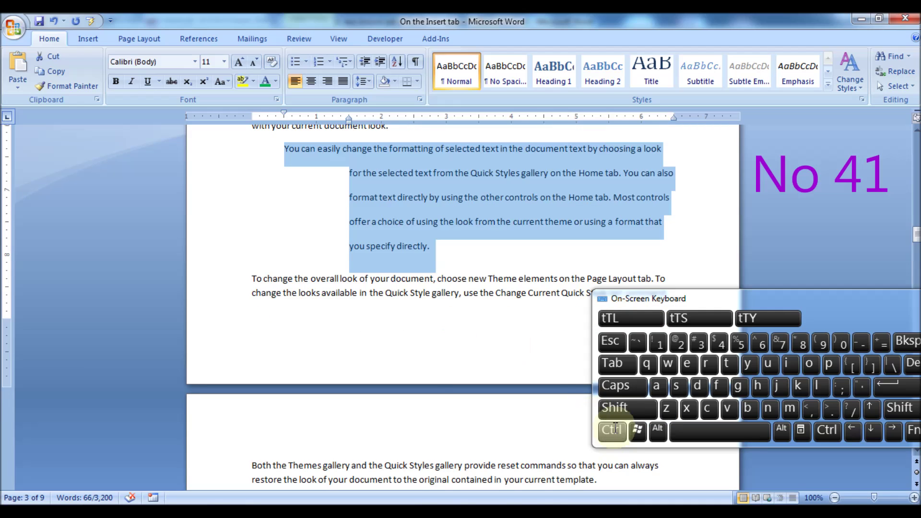
click(612, 430)
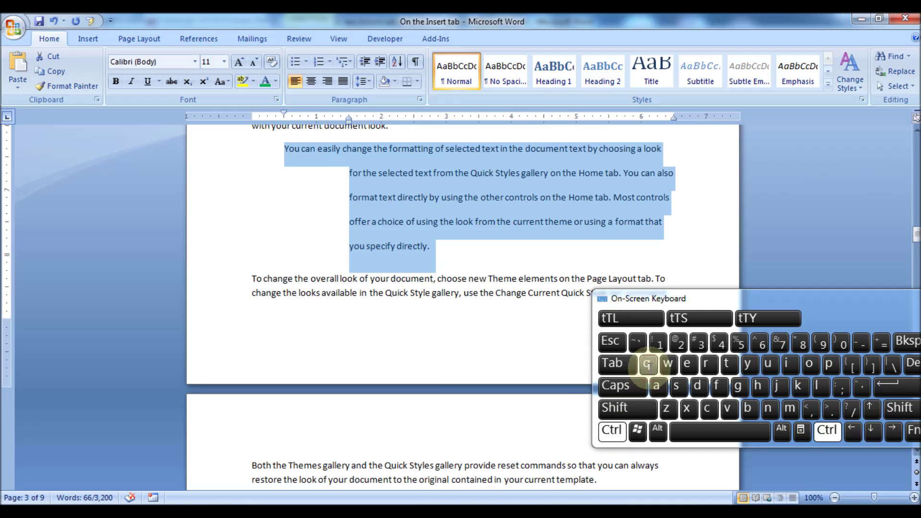
click(646, 364)
click(382, 263)
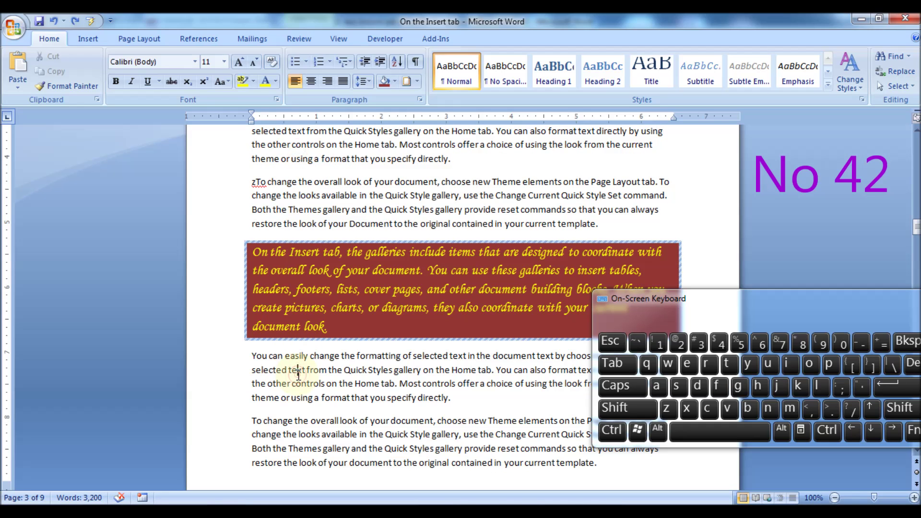
Step: Select the red-shaded, yellow "On the Insert tab" paragraph, apply the Normal style to it, and deselect it
scroll(326, 364, down, 3)
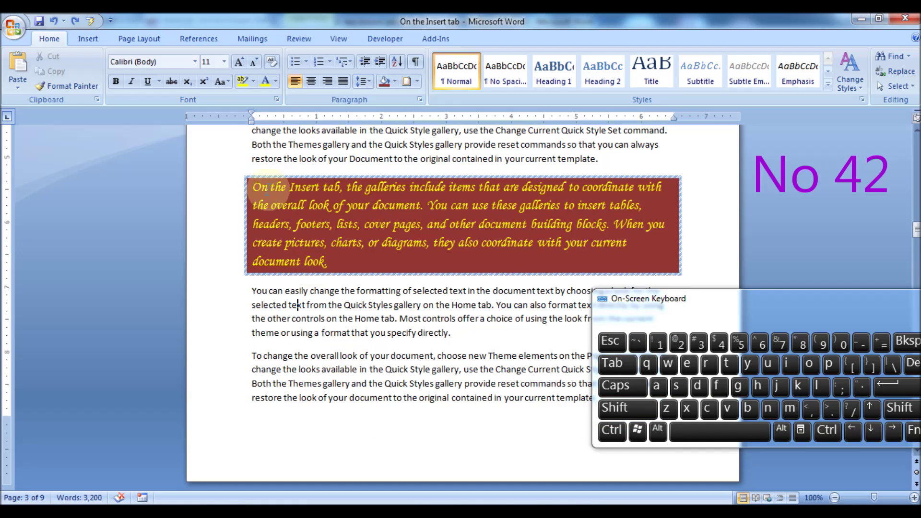
drag(255, 187, 392, 293)
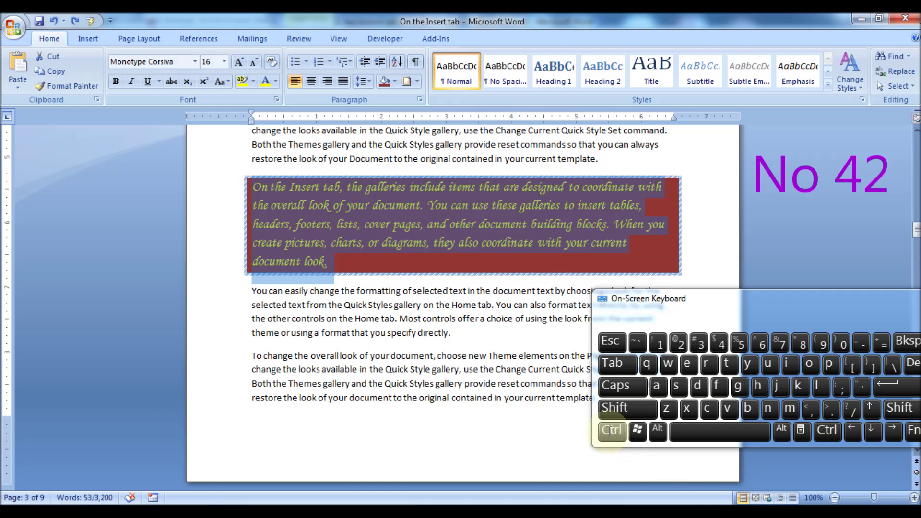
click(612, 430)
click(623, 408)
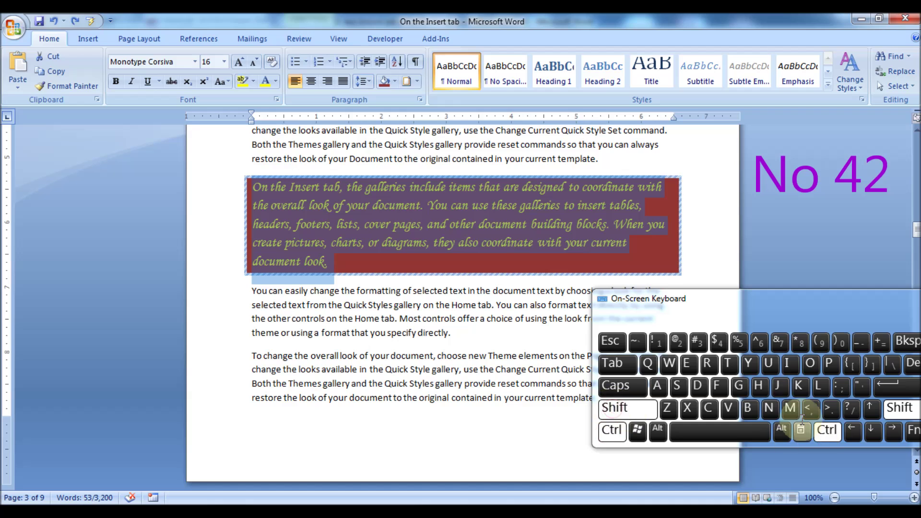
click(768, 407)
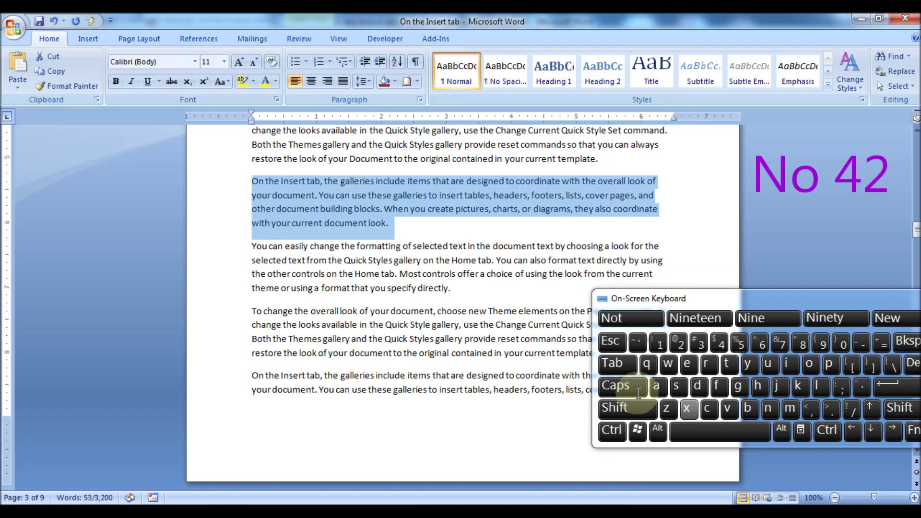
click(363, 287)
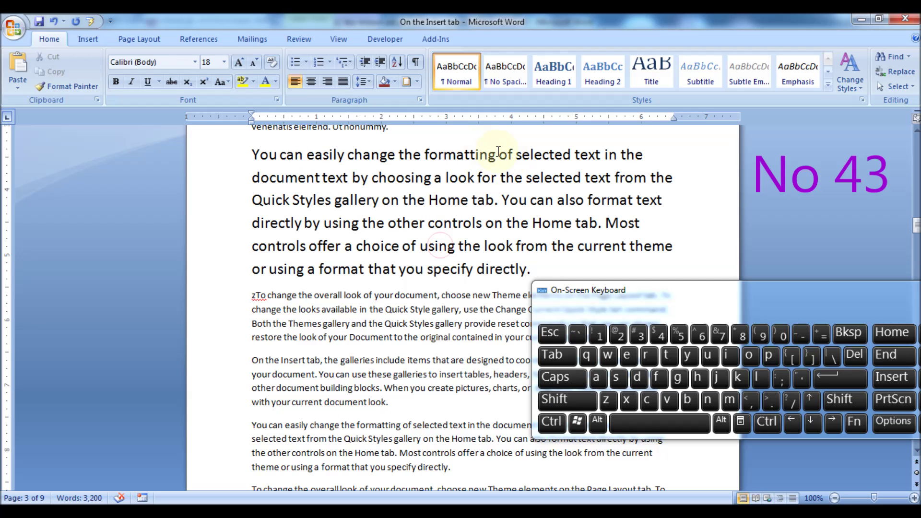
Step: Delete the word "formatting" and its extra space backwards, character by character, from the first line of the 18-point paragraph
click(849, 332)
click(850, 332)
click(850, 332)
click(850, 331)
click(849, 332)
click(850, 332)
click(852, 332)
click(852, 332)
click(852, 332)
click(851, 332)
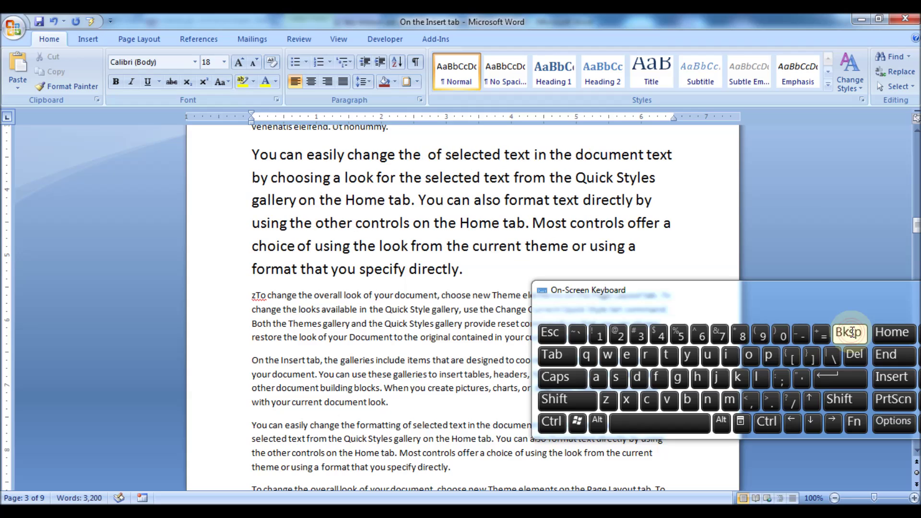
click(851, 332)
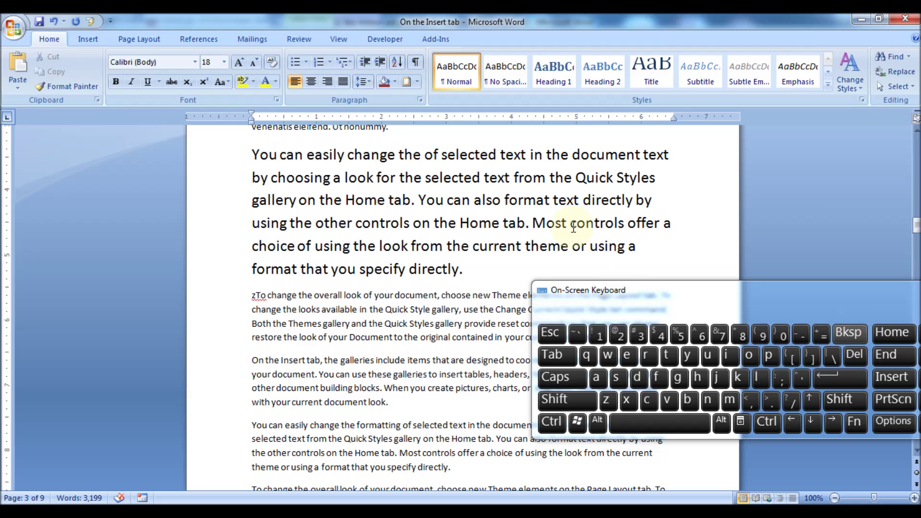
Step: Delete the word "document" and its following space forwards, one character at a time, from the large paragraph's first line
click(573, 152)
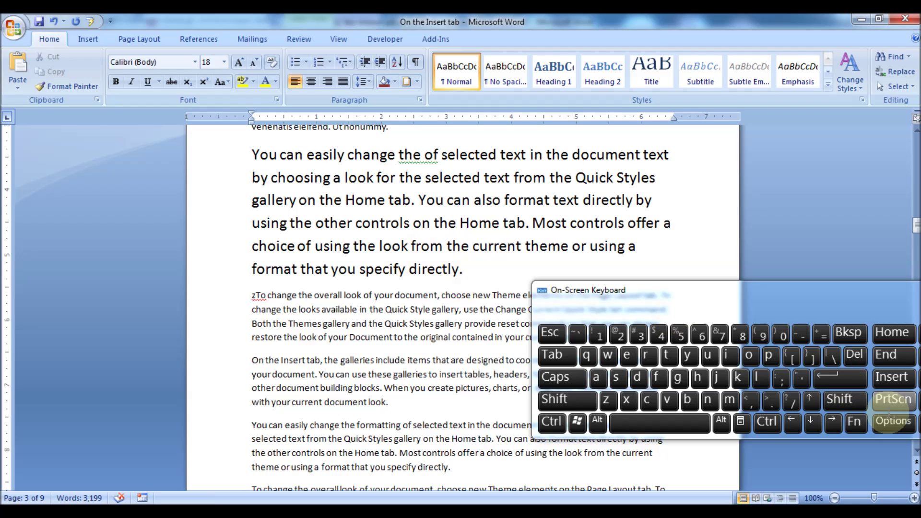
click(854, 354)
click(855, 354)
click(854, 354)
click(853, 355)
click(852, 355)
click(852, 355)
click(852, 354)
click(852, 355)
click(852, 355)
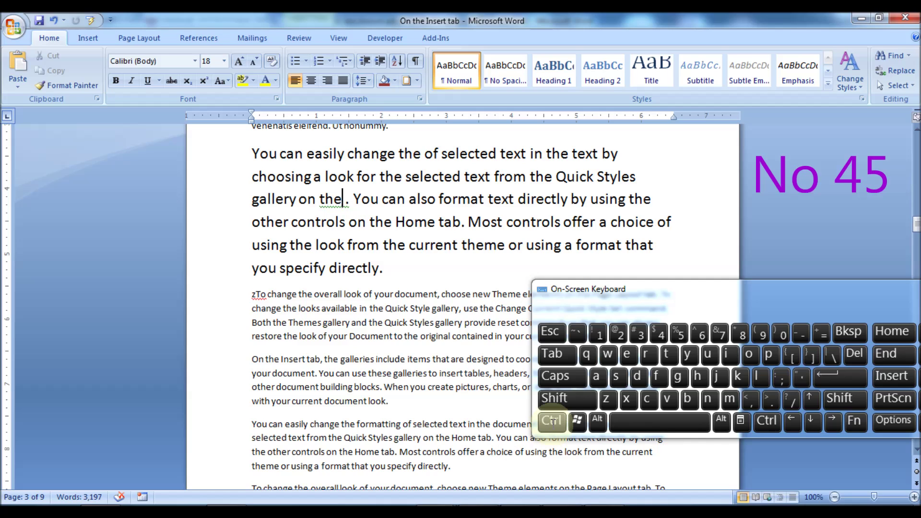
Step: Delete the words "the", "on", "gallery" and "Styles" backwards, a whole word at a time, from the large paragraph's first sentence
click(551, 421)
click(848, 331)
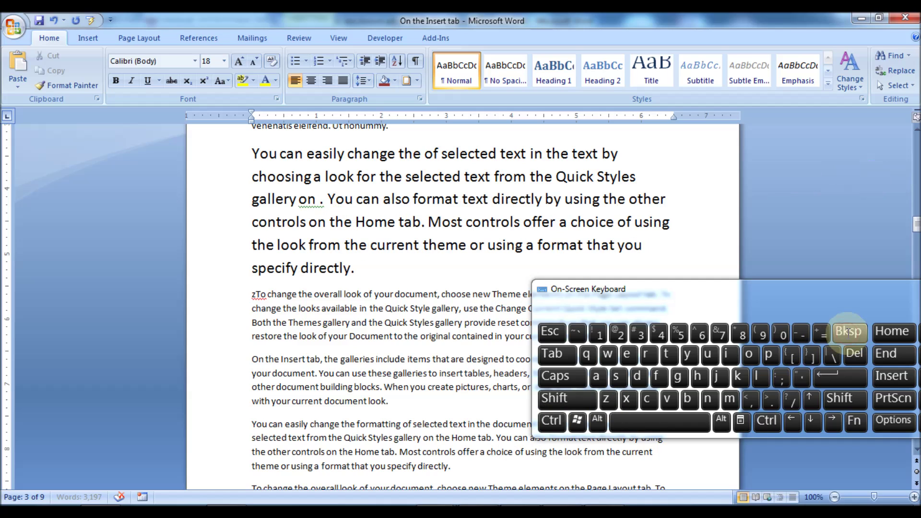
click(552, 421)
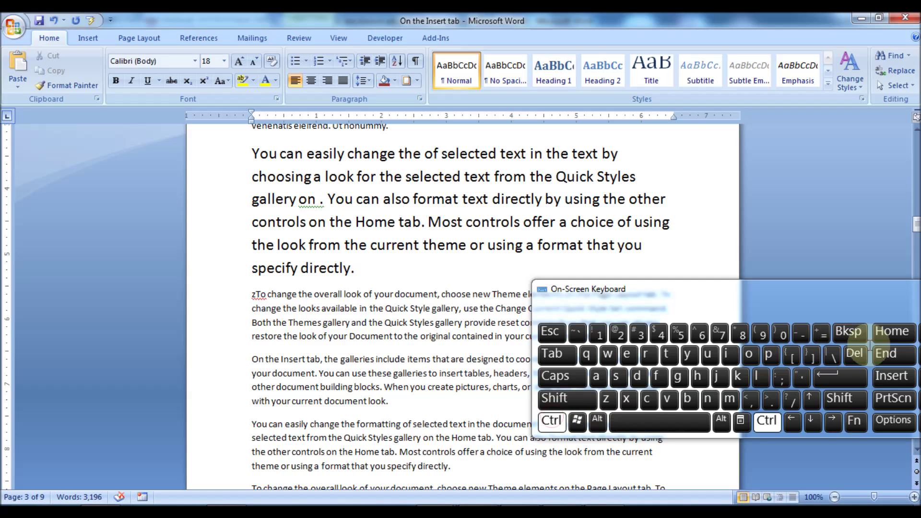
click(847, 331)
click(551, 420)
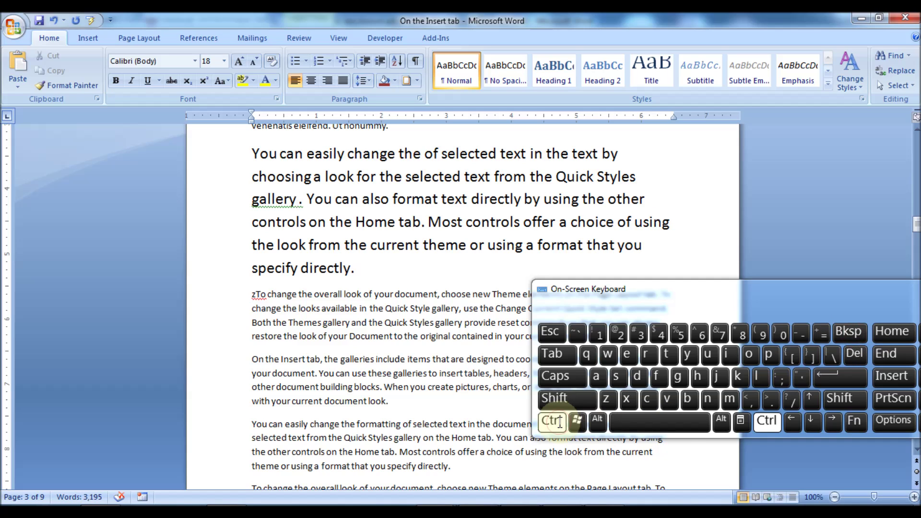
click(848, 331)
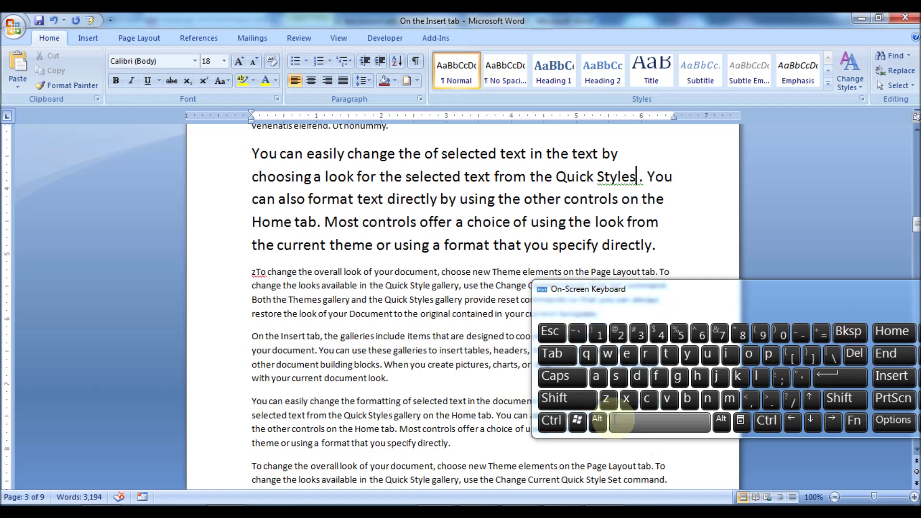
click(552, 421)
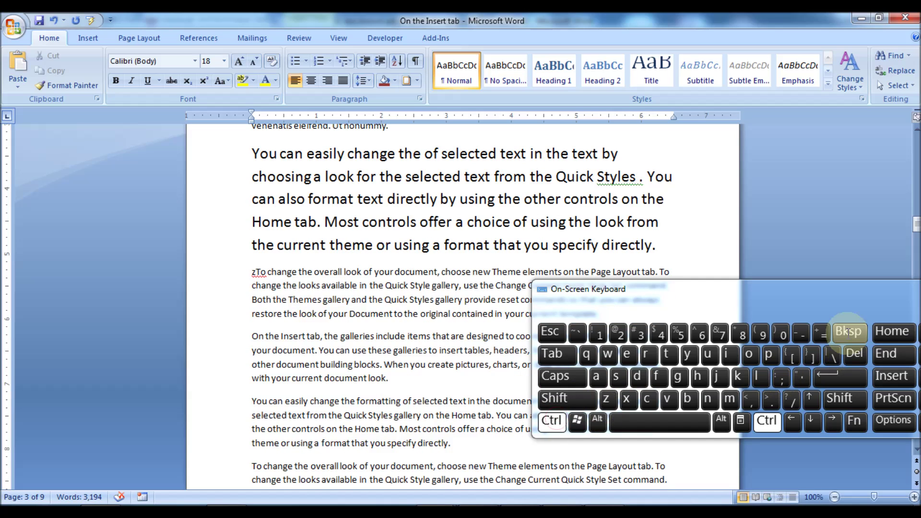
click(848, 331)
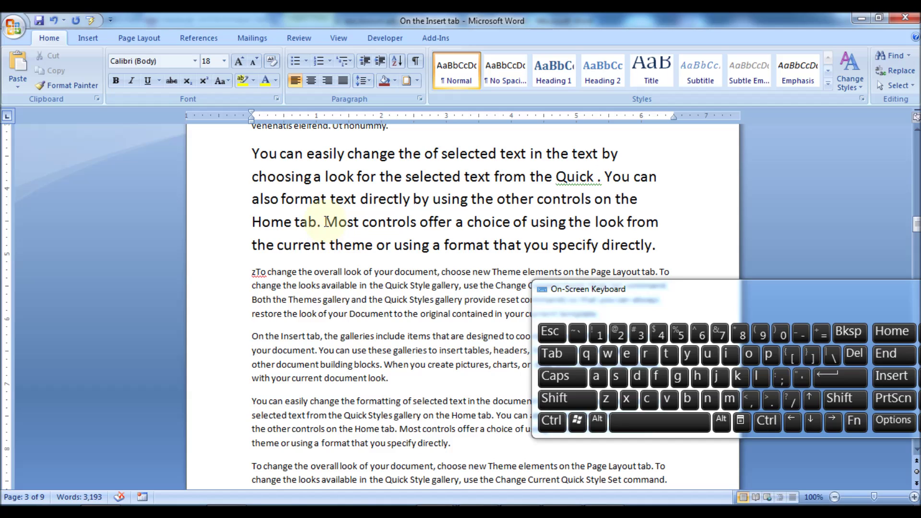
Step: Delete the words "Most", "controls", "offer" and "a" forwards, a whole word at a time, after "Home tab." in the large paragraph
click(547, 422)
click(854, 354)
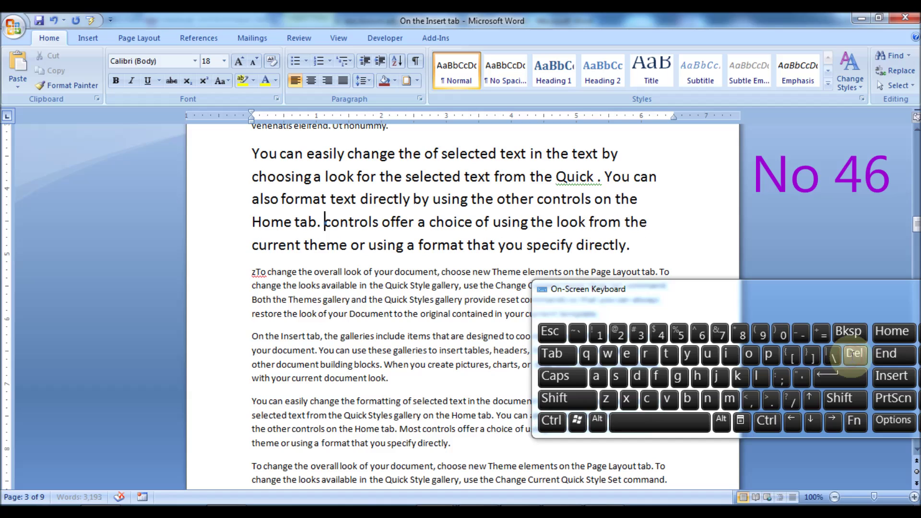
click(547, 421)
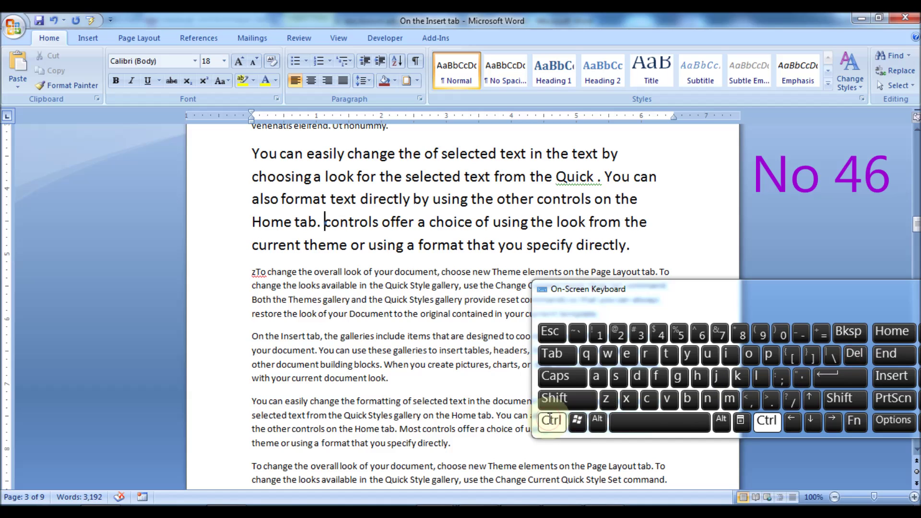
click(853, 355)
click(551, 421)
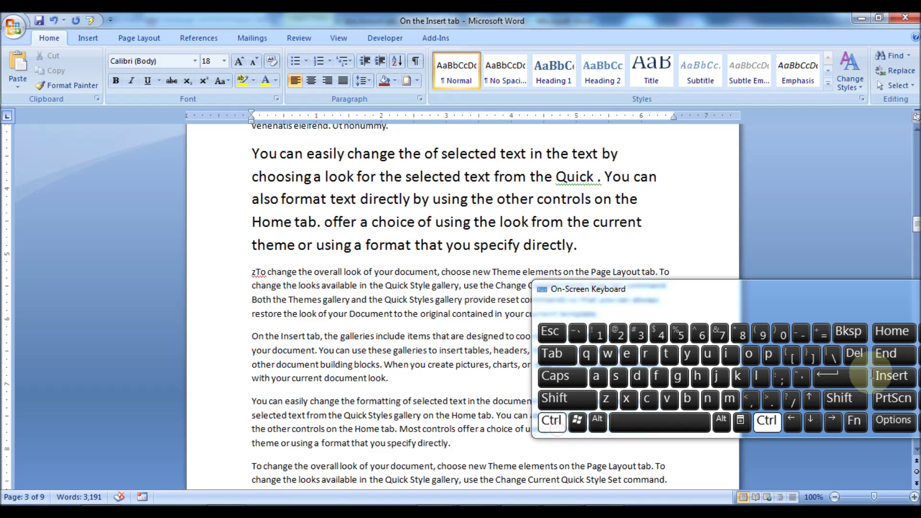
click(853, 355)
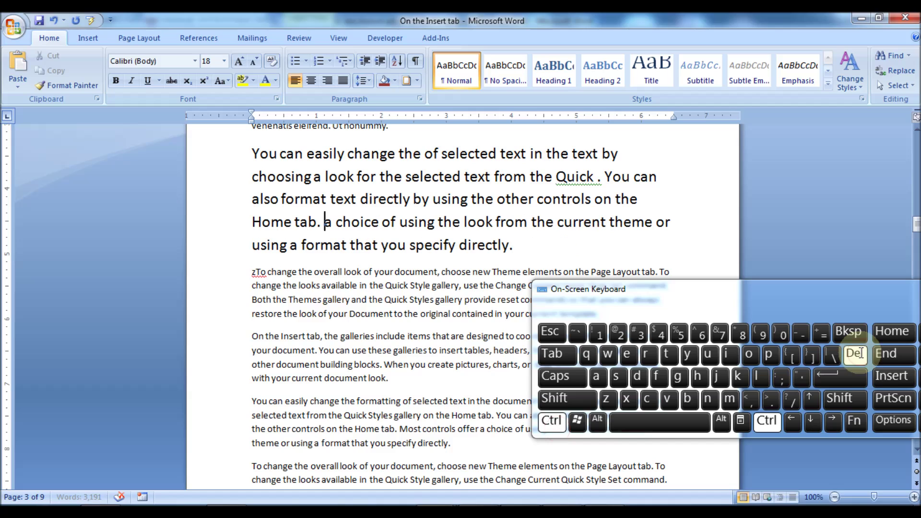
click(551, 421)
click(854, 354)
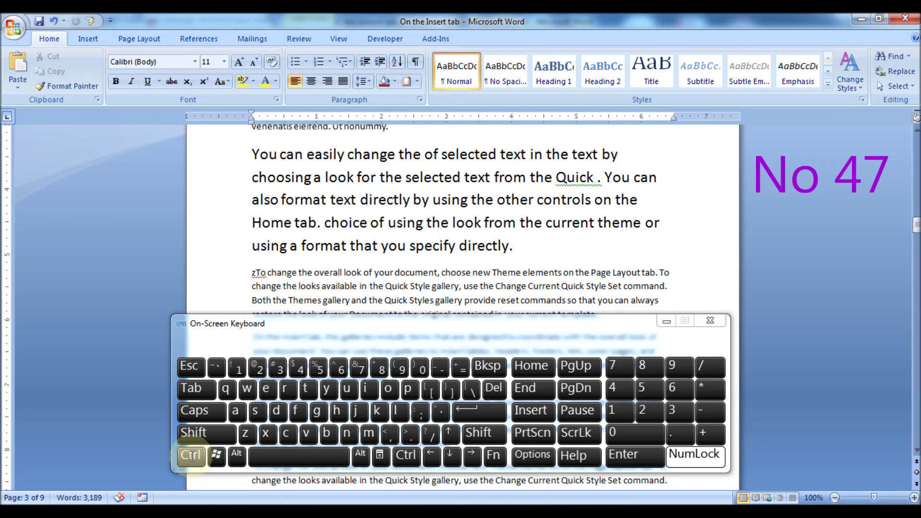
Step: Open the Paste Special dialog to view its paste formats, and close it without pasting
click(190, 455)
click(236, 455)
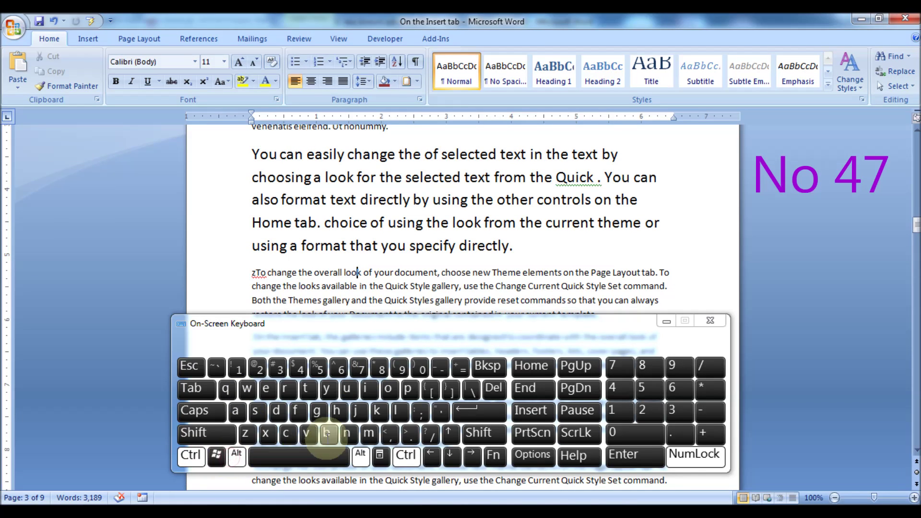
click(306, 433)
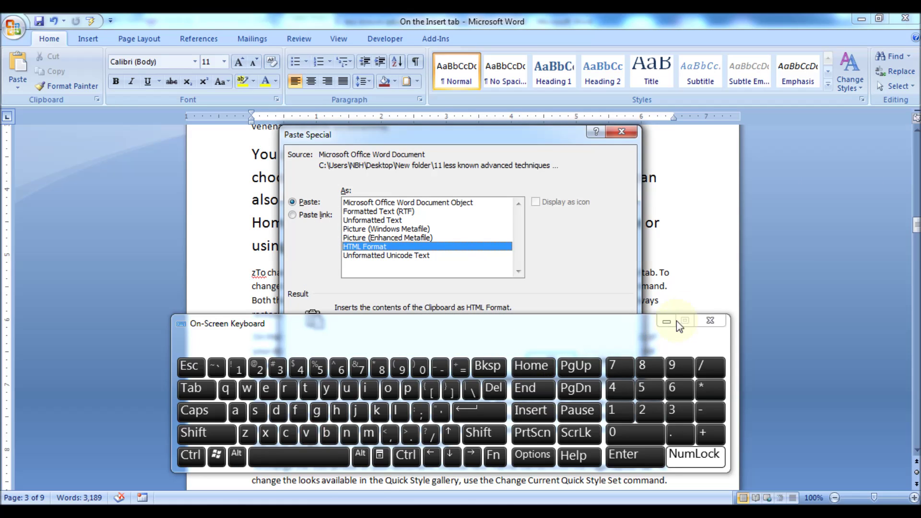
click(668, 321)
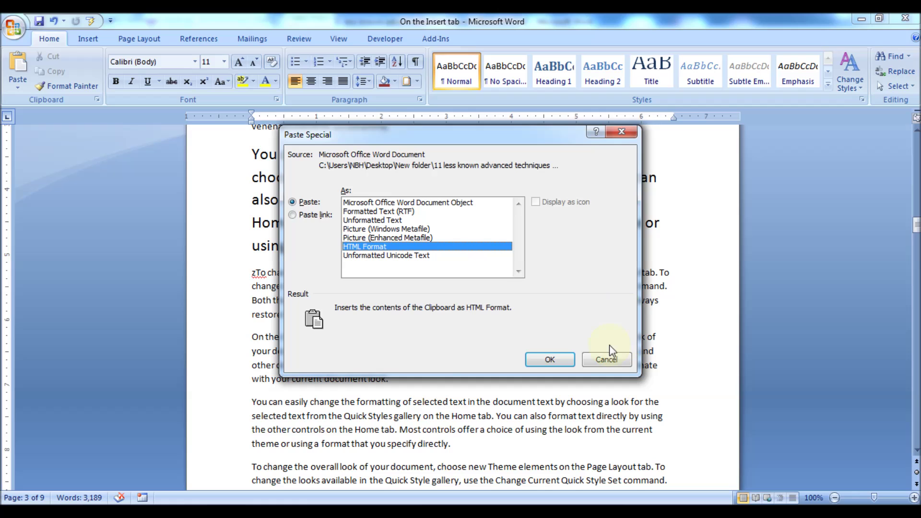
click(607, 360)
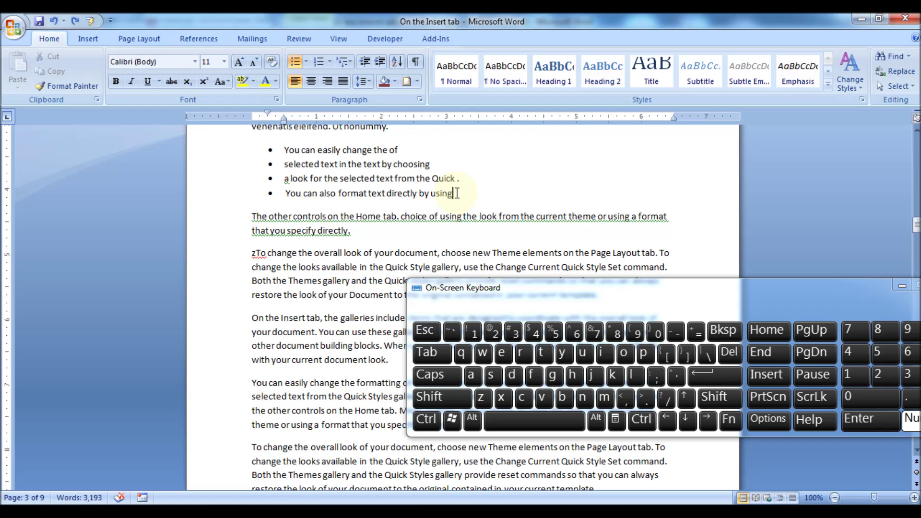
Step: Add the bullet "Hdfjhd jdhjf hdj fjdhf dhfjd hfj" at the list's end, with "dfjdhjfhdjhf" after a line break inside the same bullet
click(719, 376)
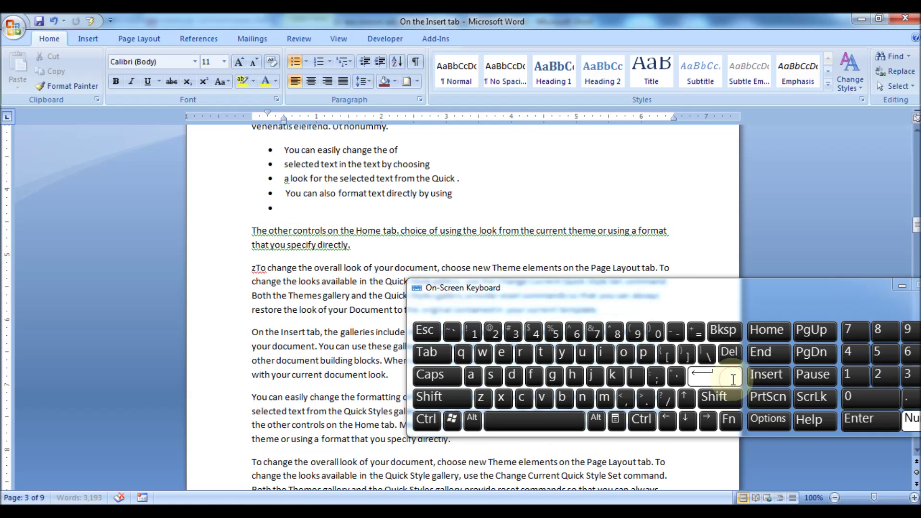
text(hd jdhjf hdj fjdhf dhfjd hfj)
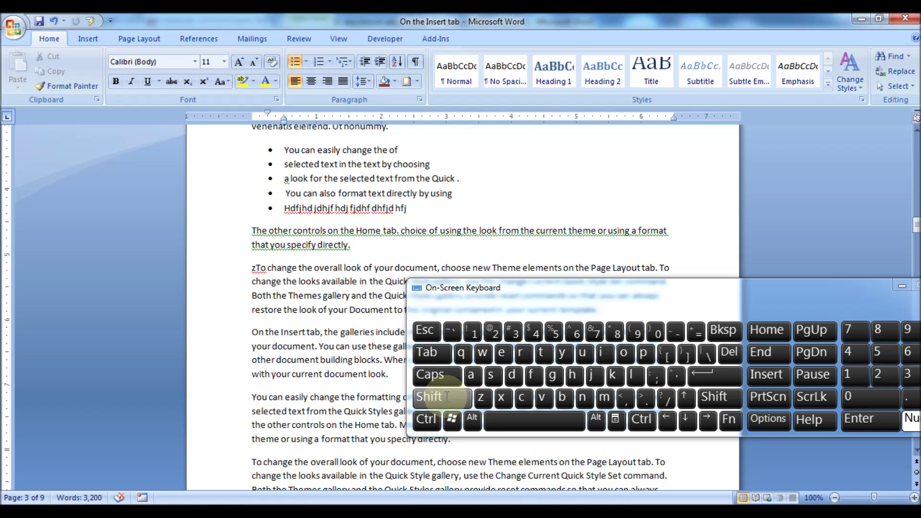
click(446, 396)
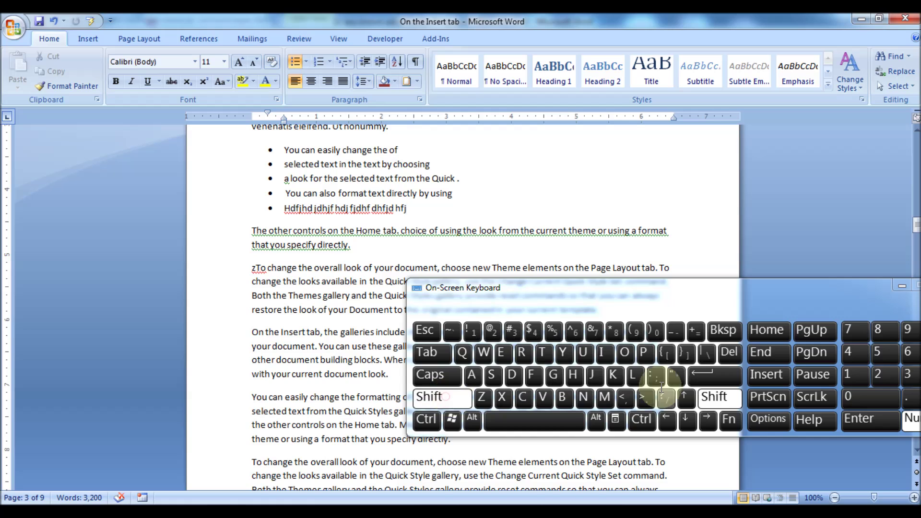
click(714, 376)
text(dfjdhjfhdjhf)
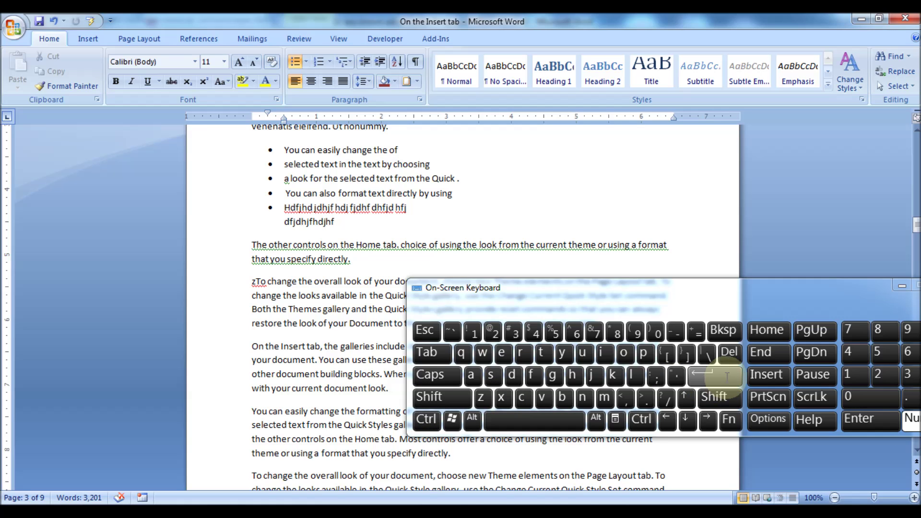
Step: Add the bullet "Dfdj djfkd fkdjk fjdk fjdkf kdfkd kfj", its line-break continuation "dnfmndmfndmnf", and a further bullet "fdbdnbfndb"
click(727, 376)
text(dfdj)
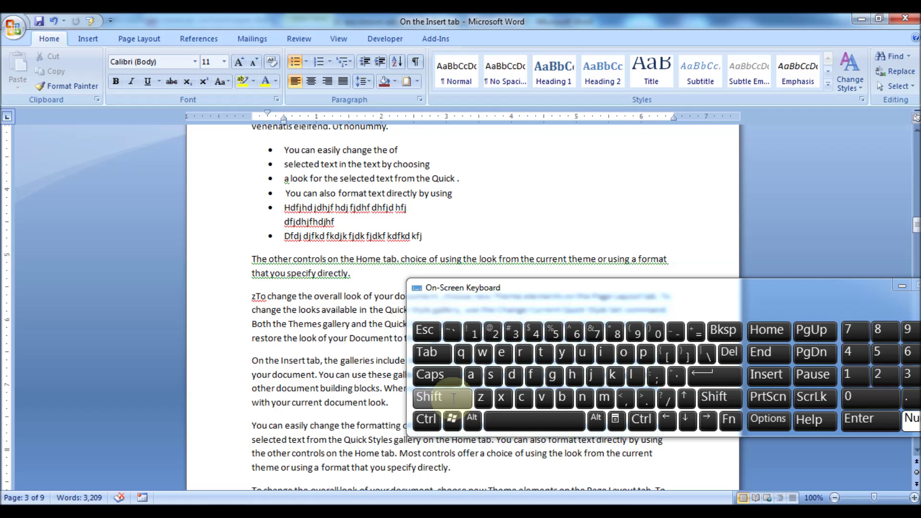
click(453, 398)
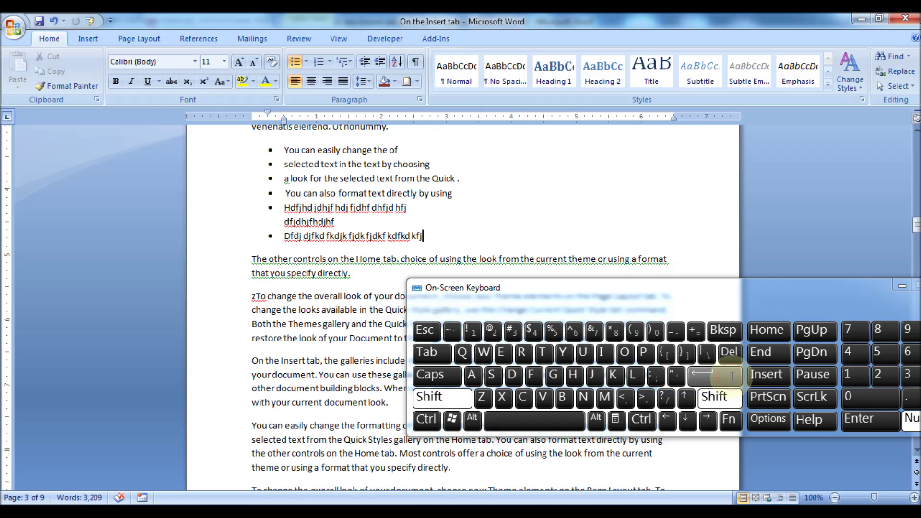
click(732, 376)
text(dnfmndmfndmn)
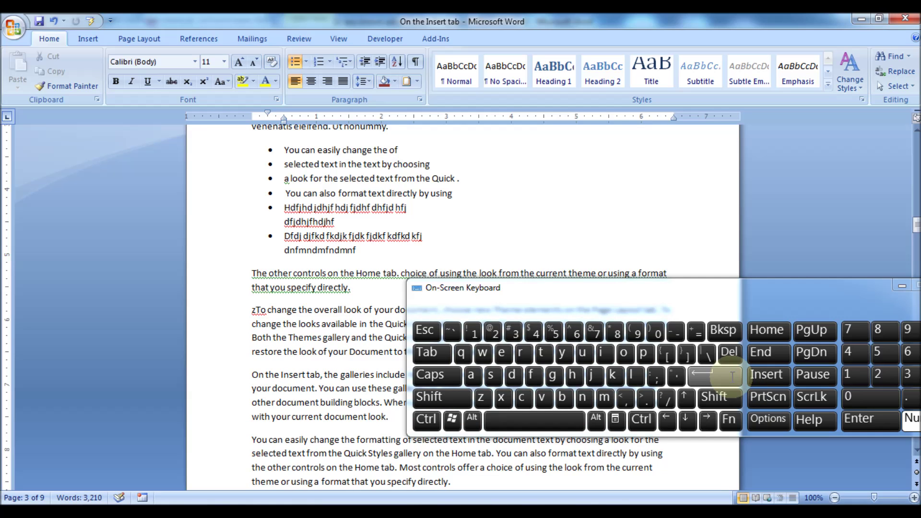
text(f)
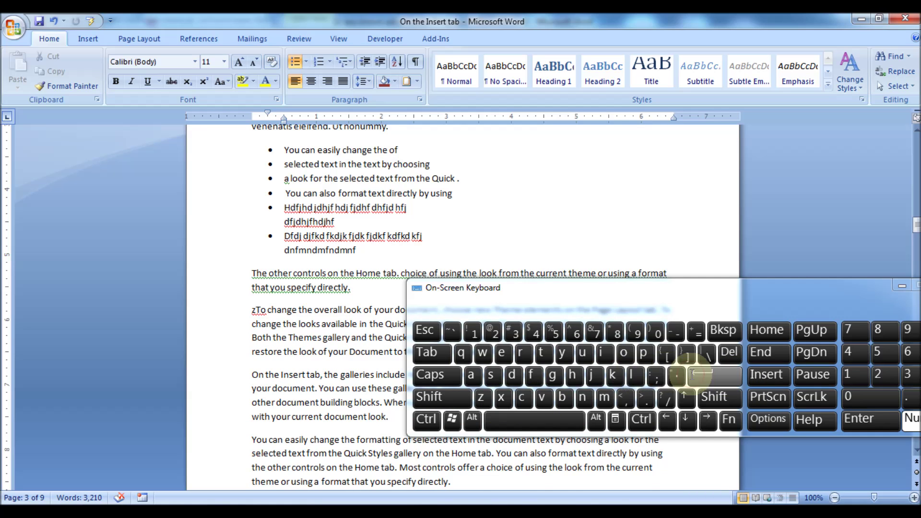
click(692, 374)
text(fdbdnbfndb)
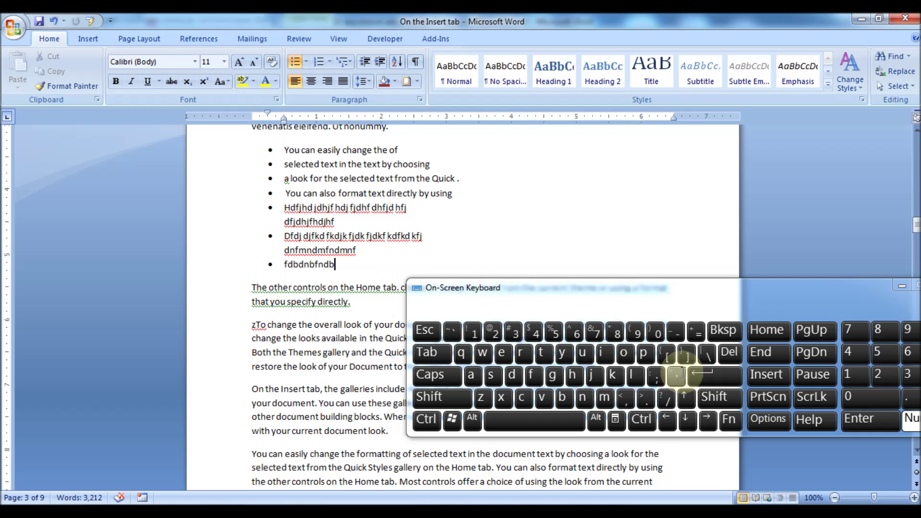
Step: Justify the "zTo change the overall look" paragraph and insert a line break after its final sentence
scroll(421, 221, down, 3)
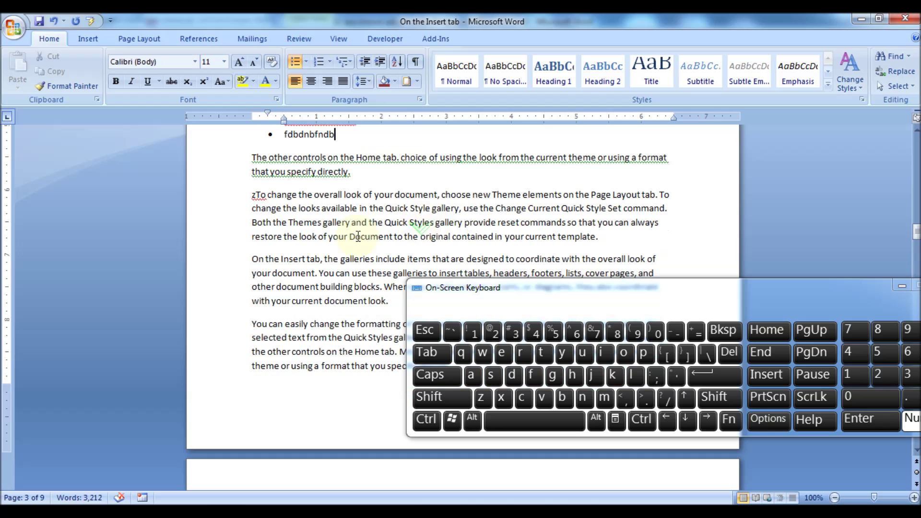
scroll(336, 247, down, 1)
click(482, 244)
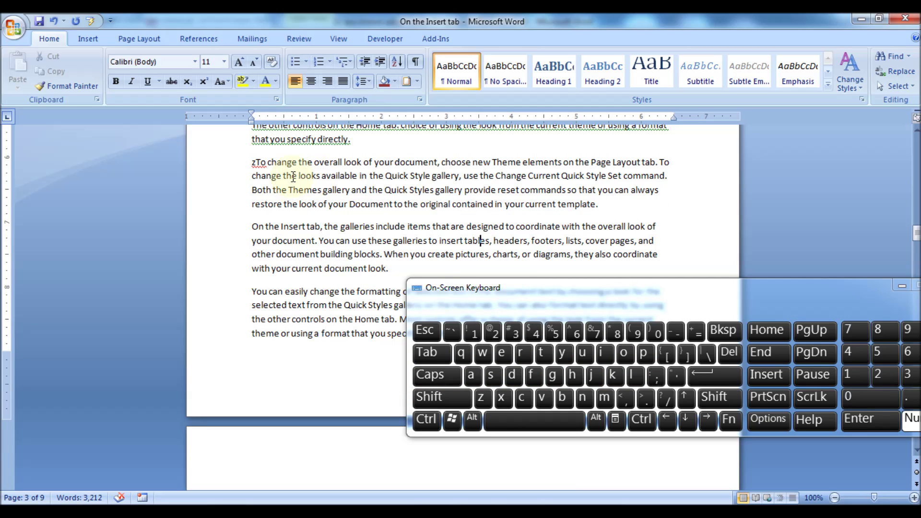
click(342, 83)
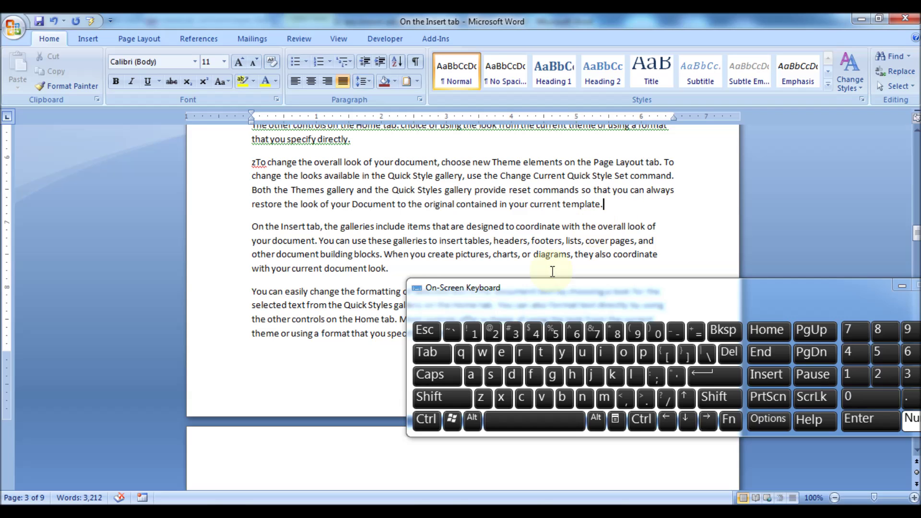
click(444, 397)
click(714, 376)
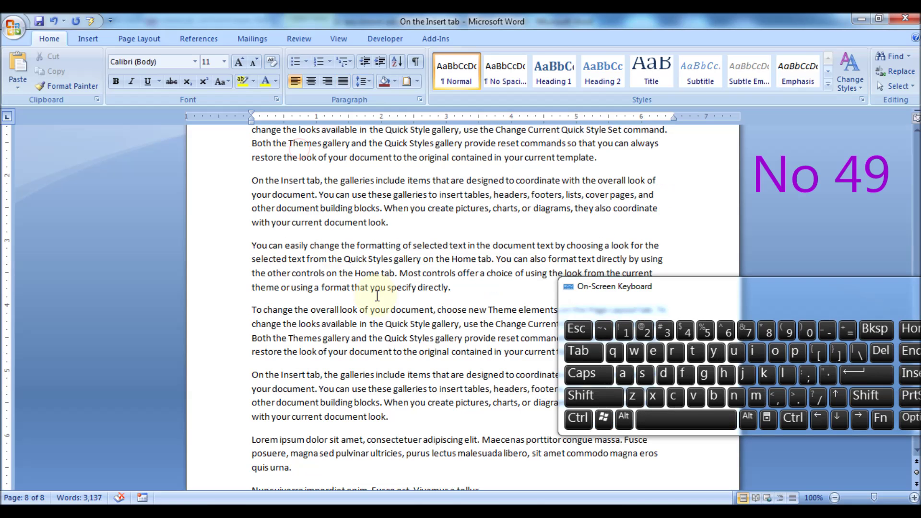
Step: Insert a page break after "Integer nulla." at the very end of the document and view the new blank page
scroll(425, 283, down, 5)
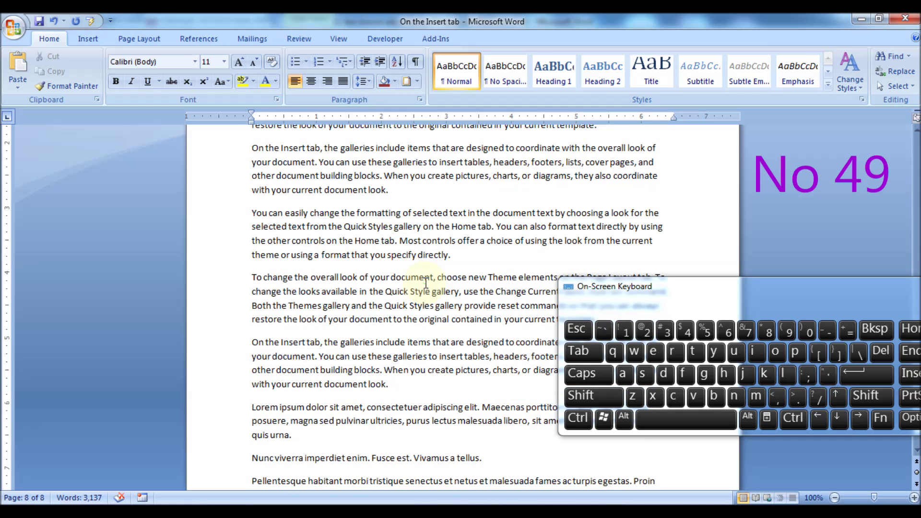
scroll(426, 283, down, 1)
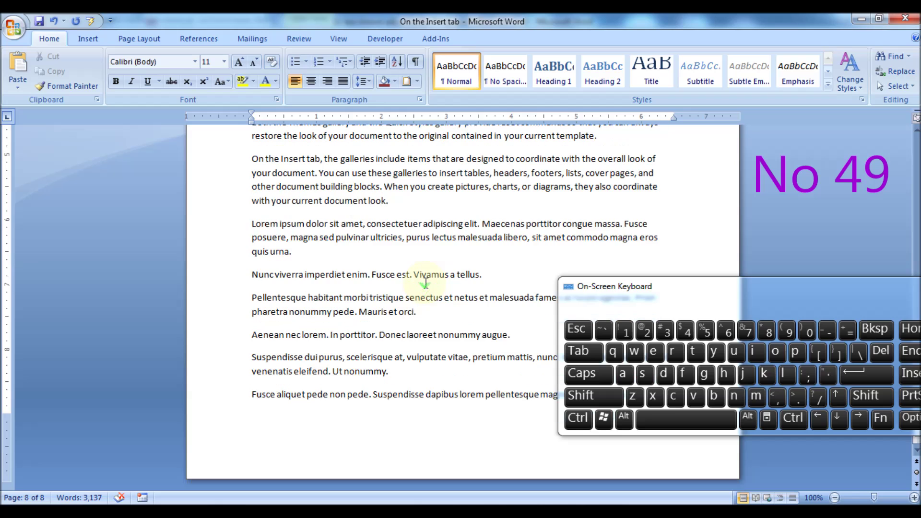
drag(662, 292, 660, 160)
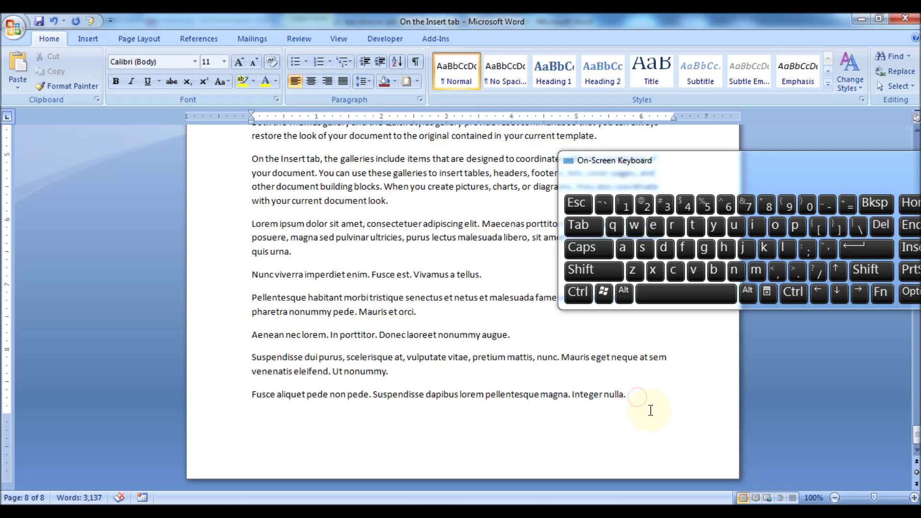
click(578, 291)
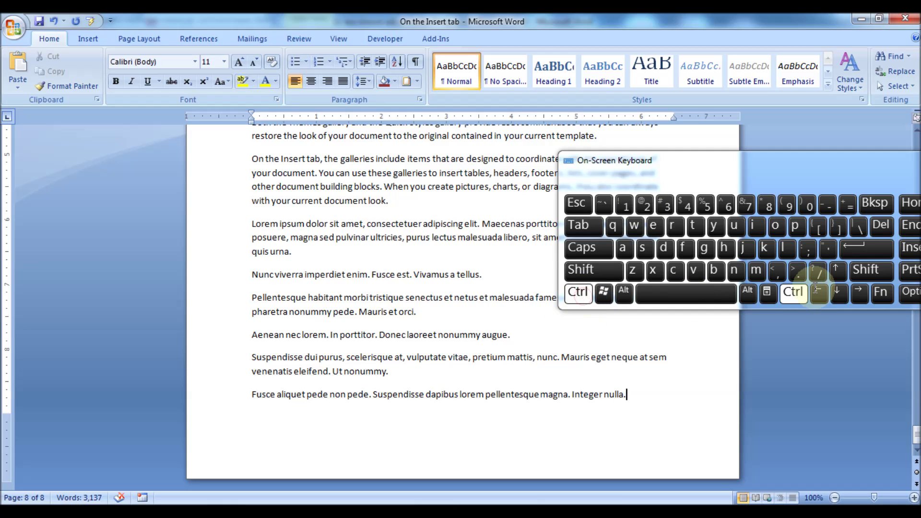
click(866, 248)
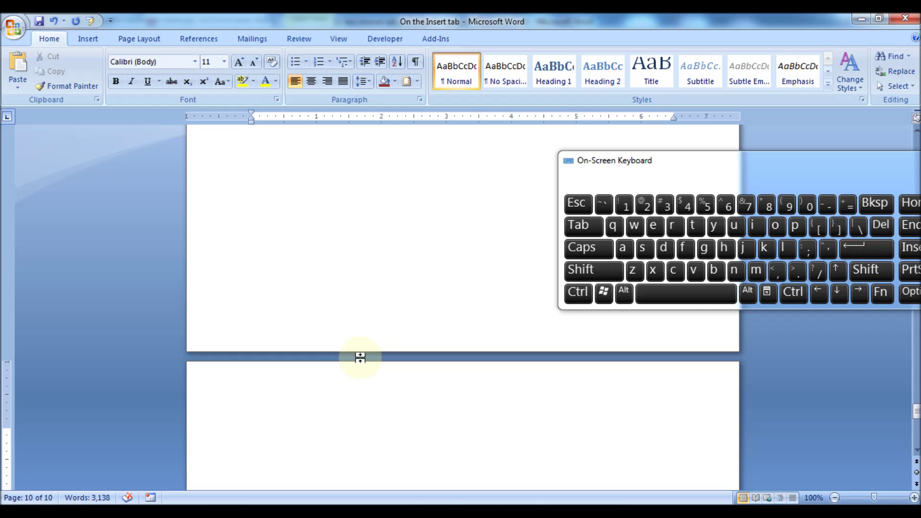
double_click(360, 357)
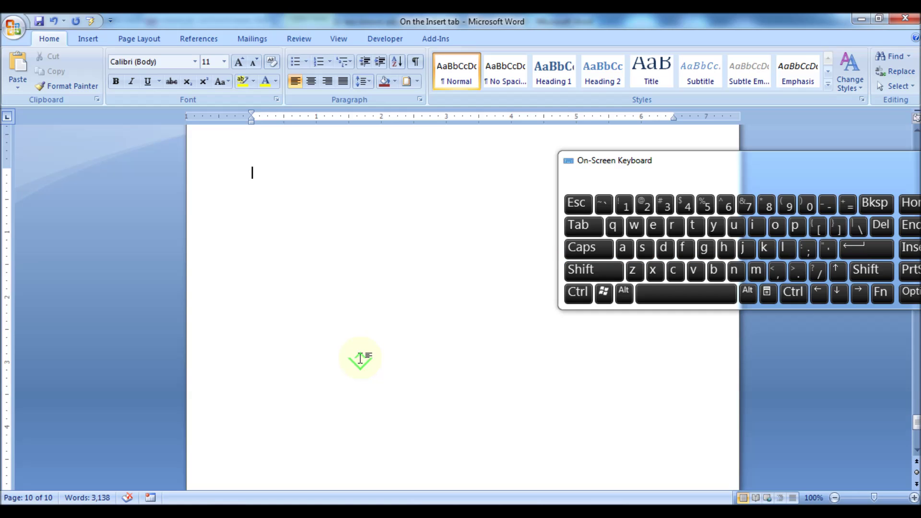
double_click(360, 357)
scroll(361, 357, down, 3)
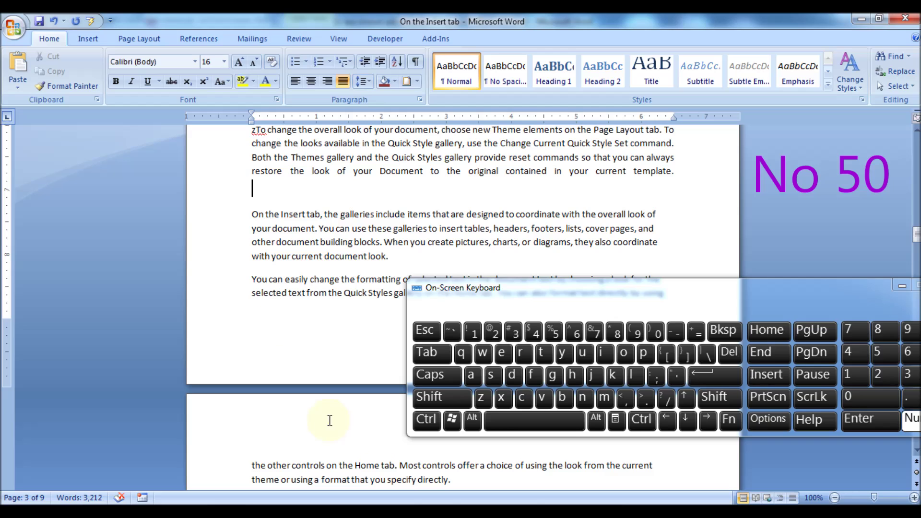
Step: Insert an ellipsis symbol on each of two separate lines below the justified paragraph, and start an empty paragraph beneath them
click(427, 420)
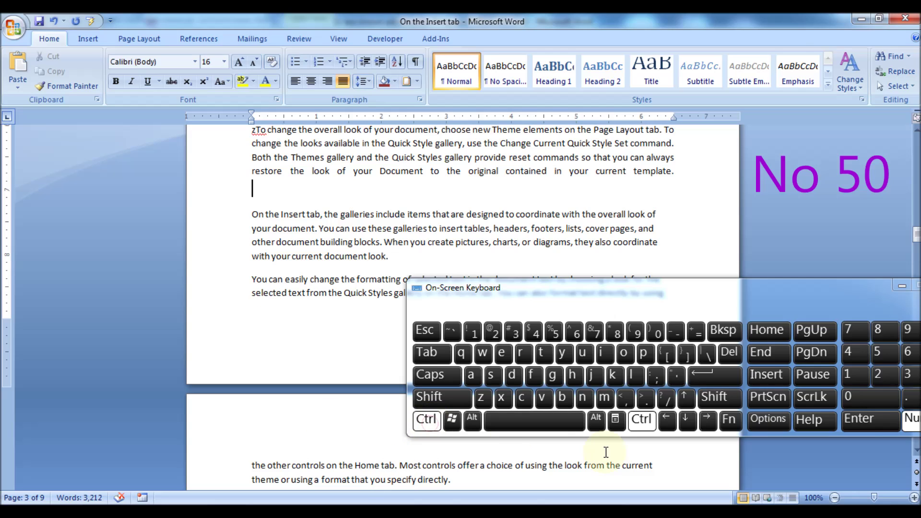
click(596, 420)
click(646, 398)
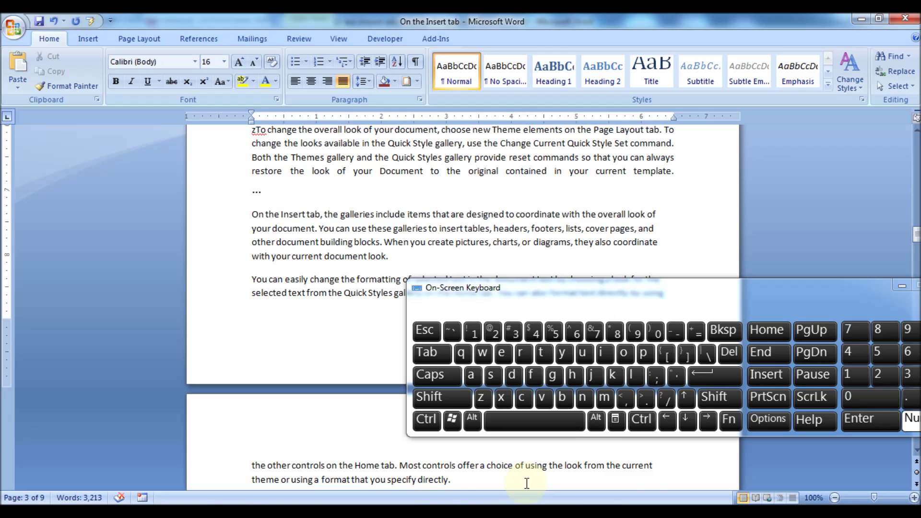
key(Return)
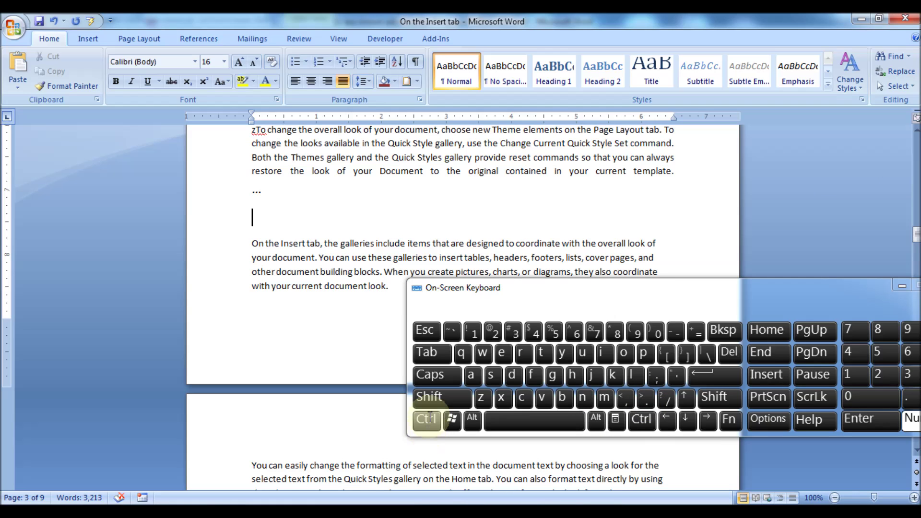
click(426, 419)
click(473, 420)
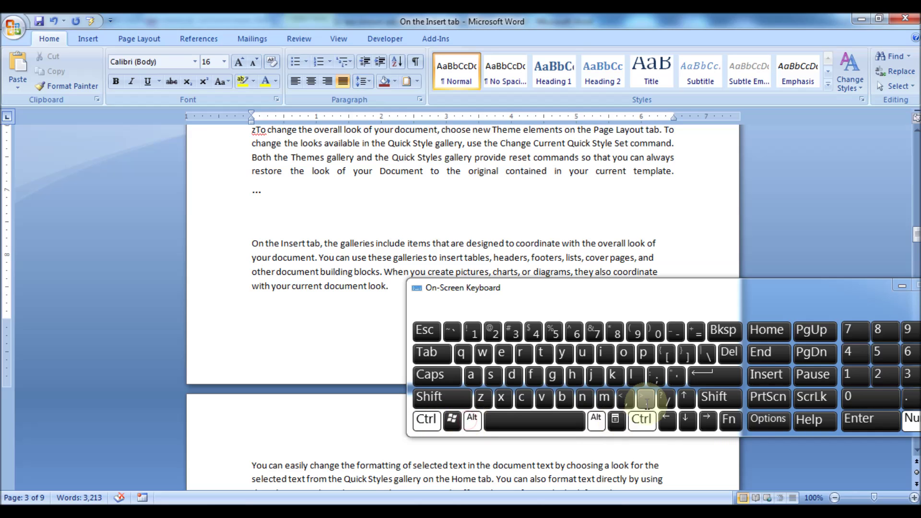
click(646, 398)
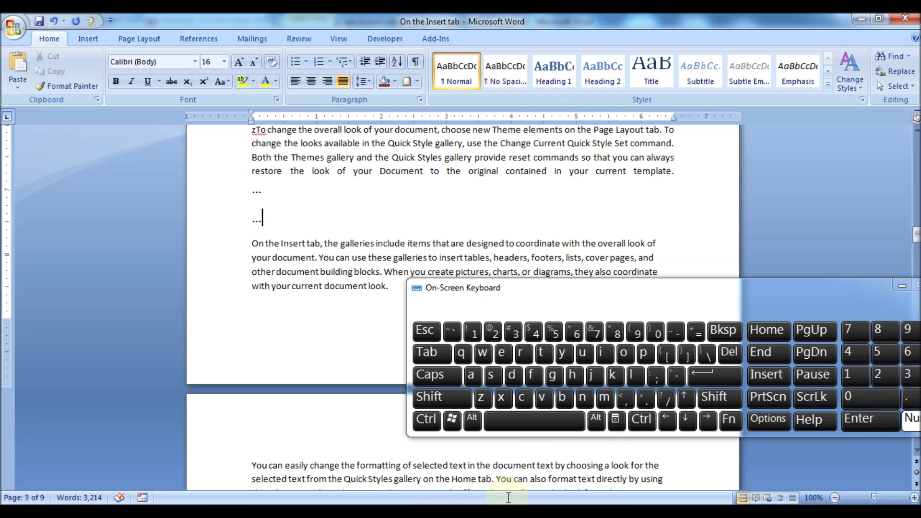
key(Return)
scroll(452, 323, down, 1)
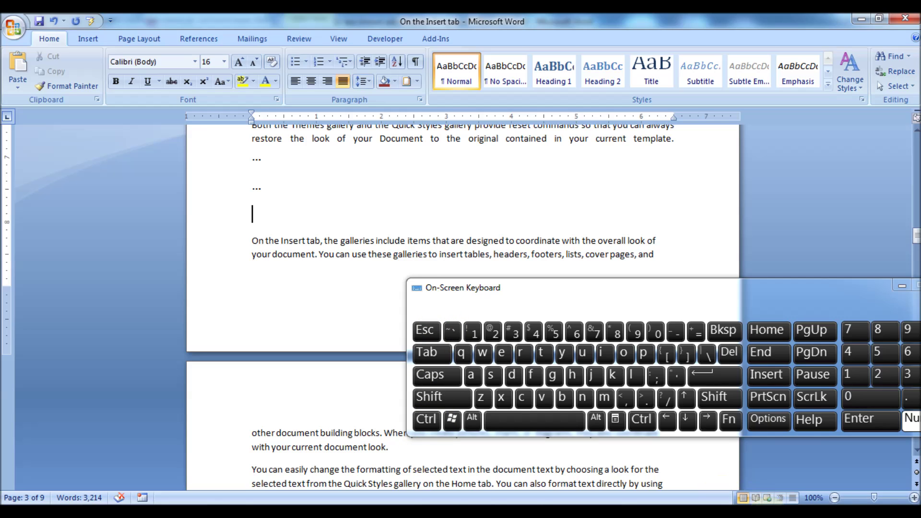
Step: Capture the whole screen and paste the screenshot onto the blank last page of the document
click(770, 509)
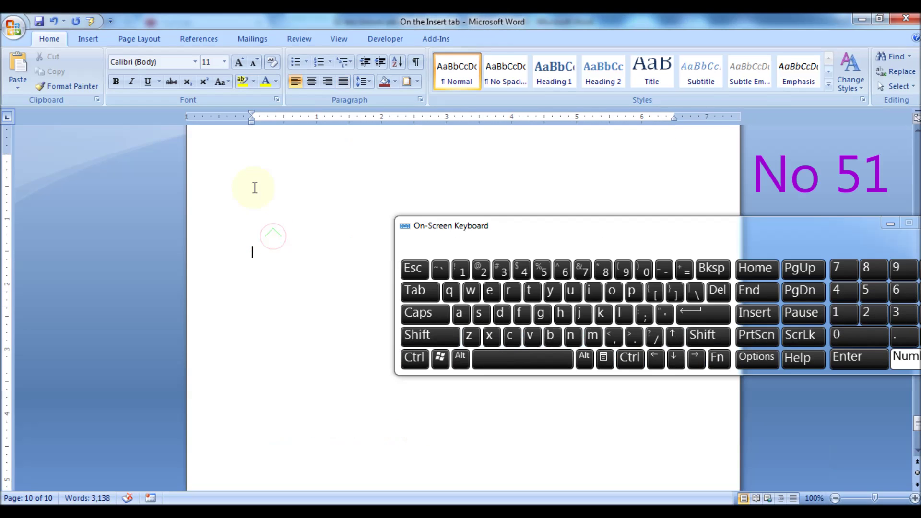
click(259, 196)
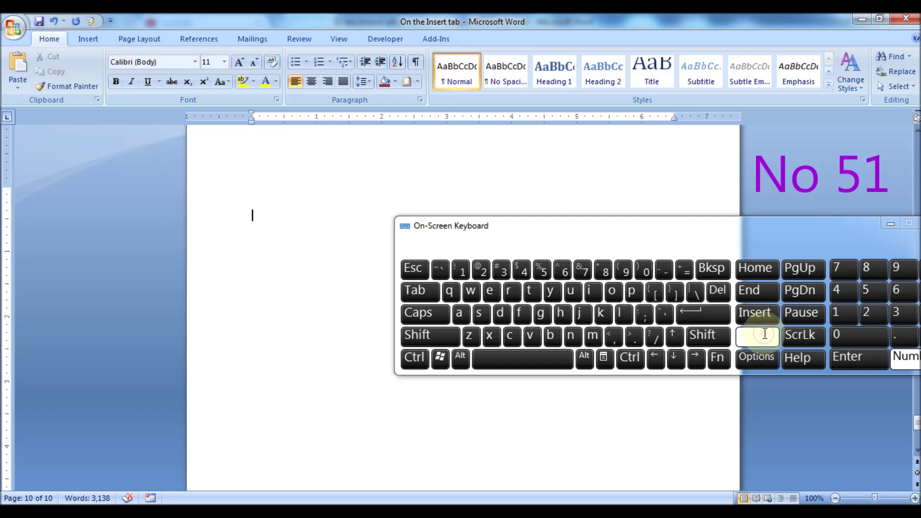
right_click(288, 213)
click(318, 254)
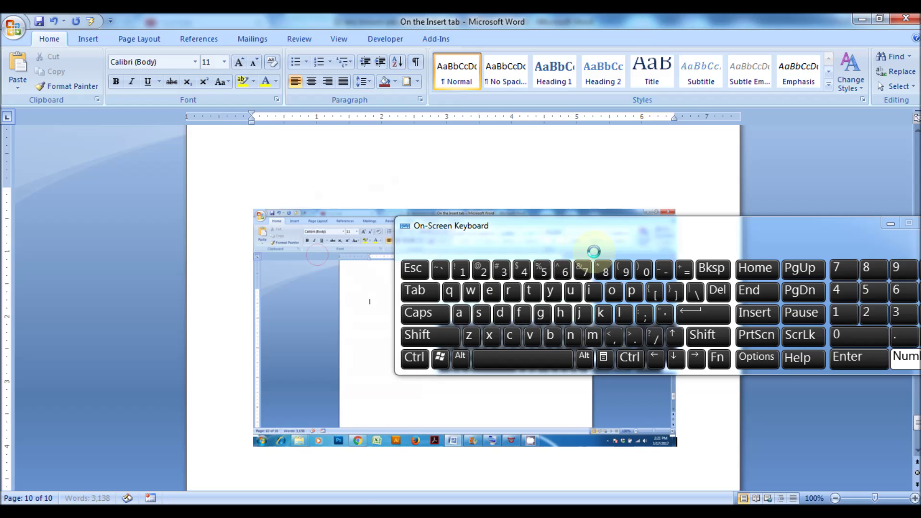
click(894, 224)
scroll(633, 263, down, 5)
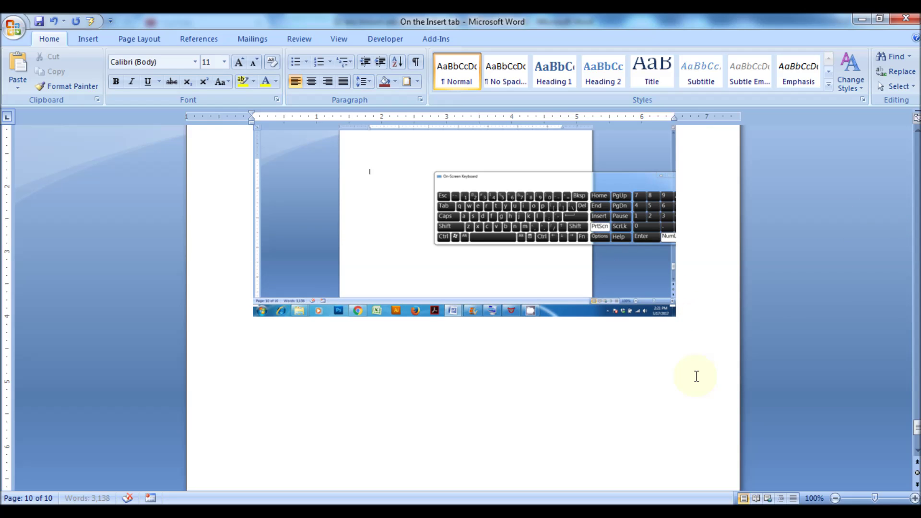
scroll(697, 376, up, 3)
scroll(696, 375, down, 6)
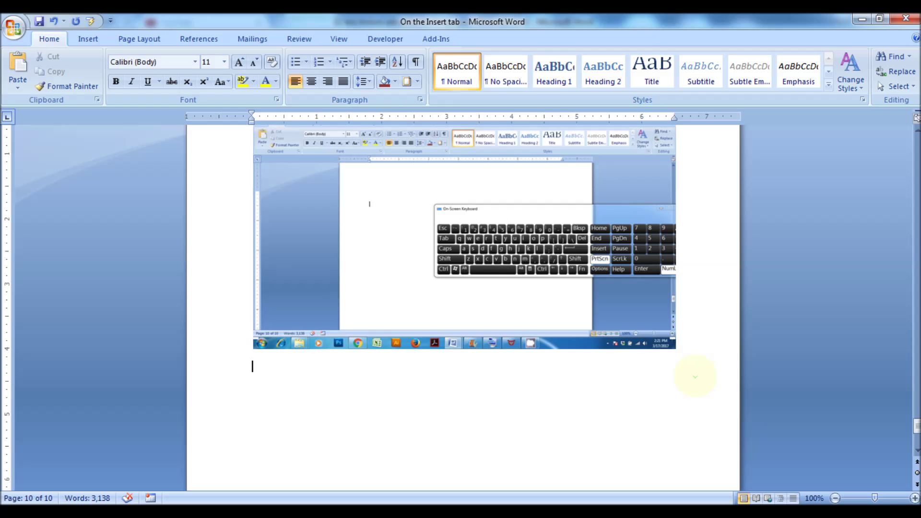
Step: Capture only the open Font dialog as an active-window screenshot and paste it below the full-screen picture
scroll(696, 375, down, 7)
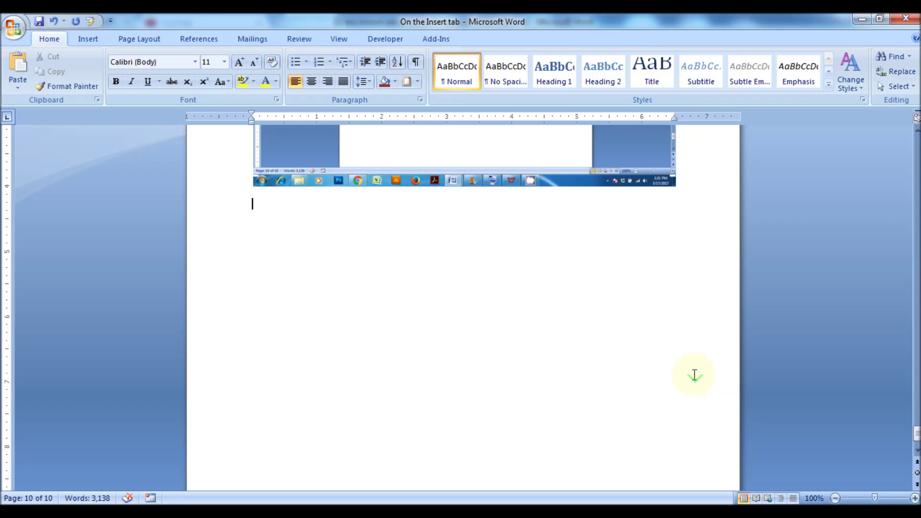
scroll(694, 375, up, 3)
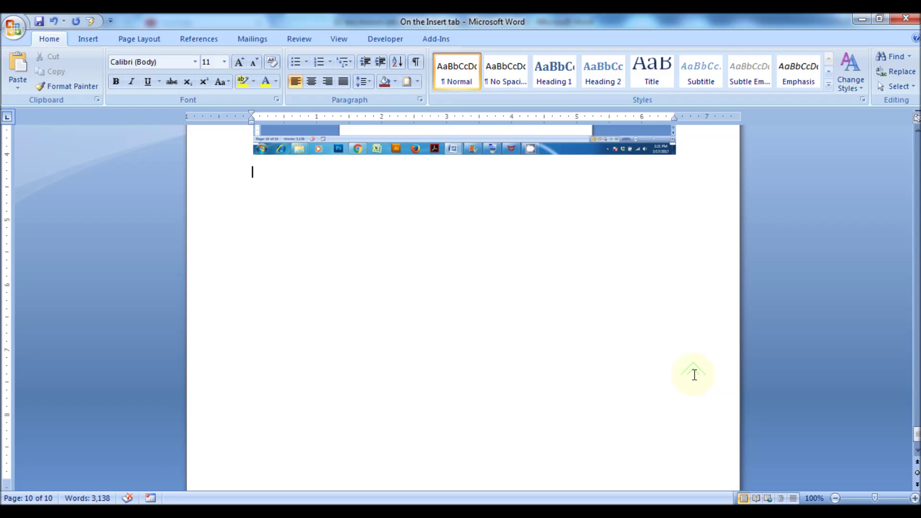
scroll(694, 374, down, 2)
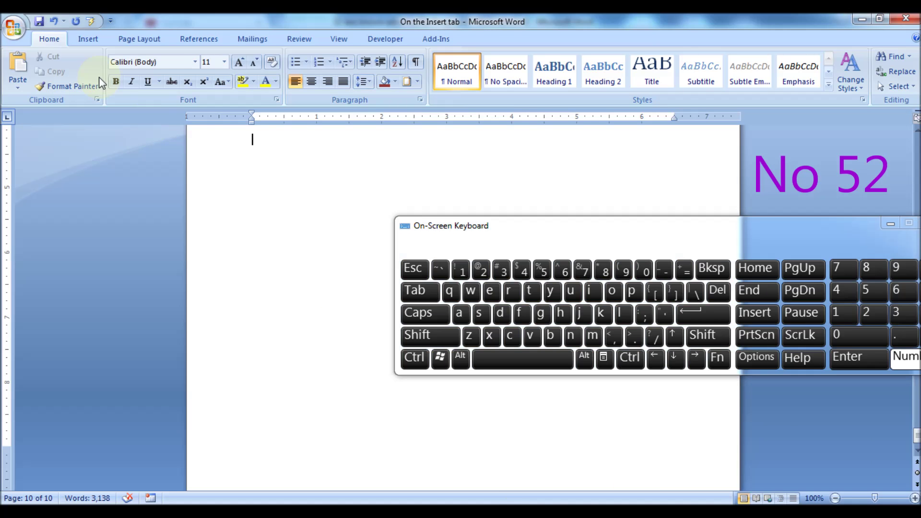
click(276, 99)
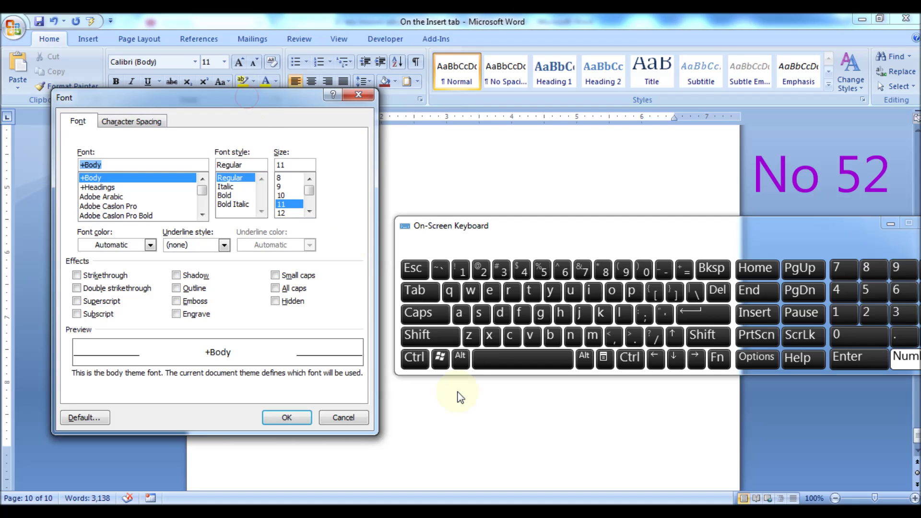
click(463, 364)
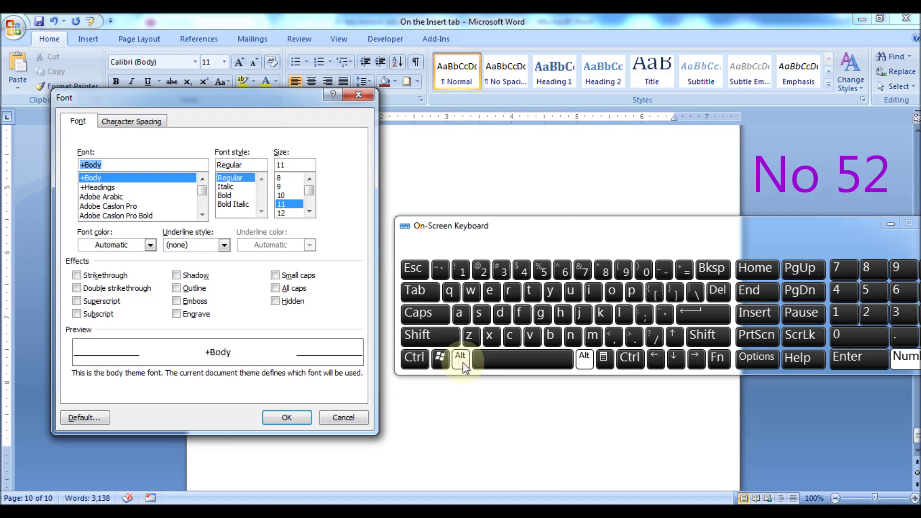
click(751, 337)
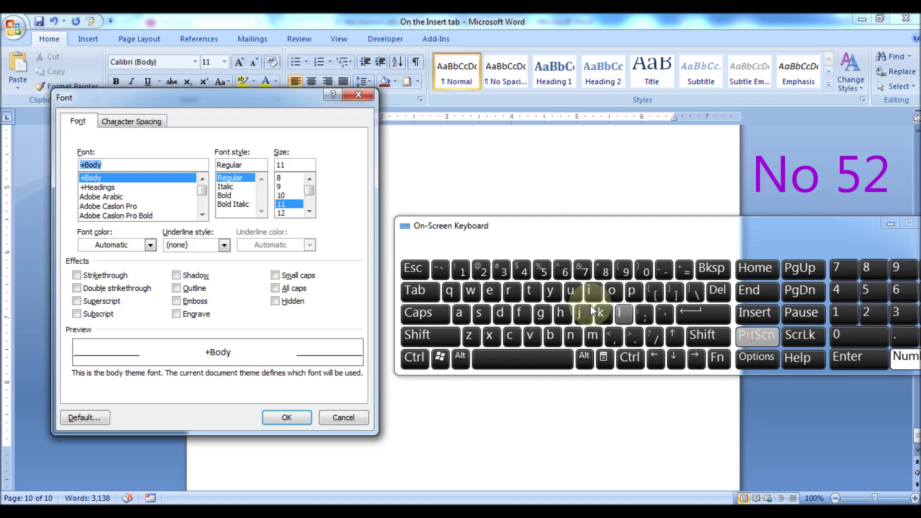
click(359, 95)
right_click(280, 156)
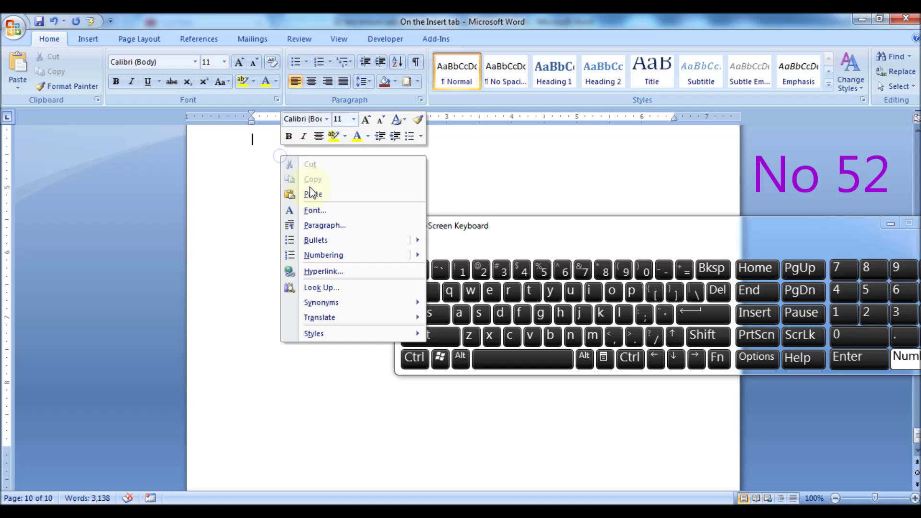
click(311, 208)
scroll(595, 417, down, 5)
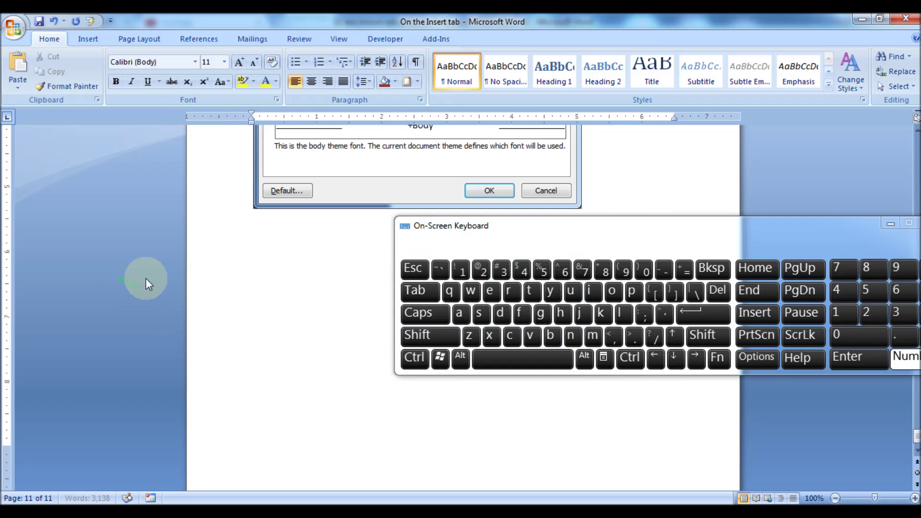
Step: Start a new page after the Font dialog picture and insert a copyright symbol (©) on its first line
key(ctrl+Return)
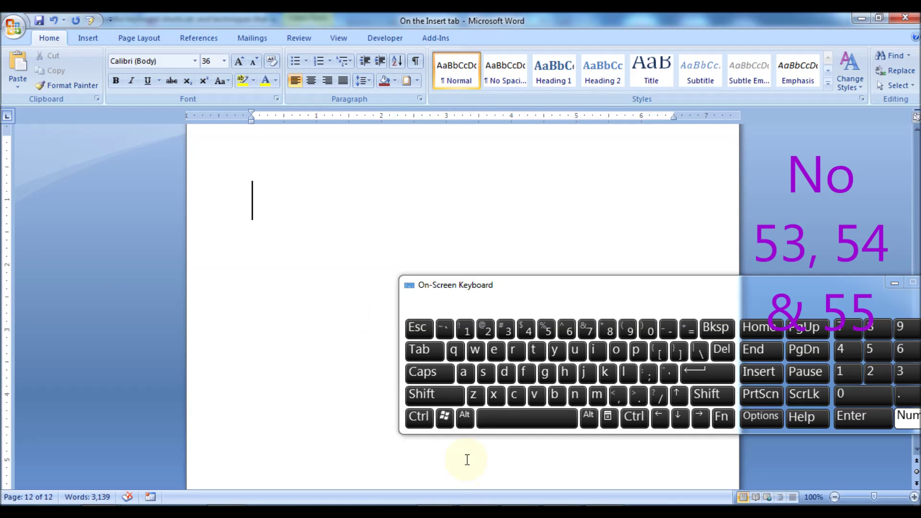
click(464, 416)
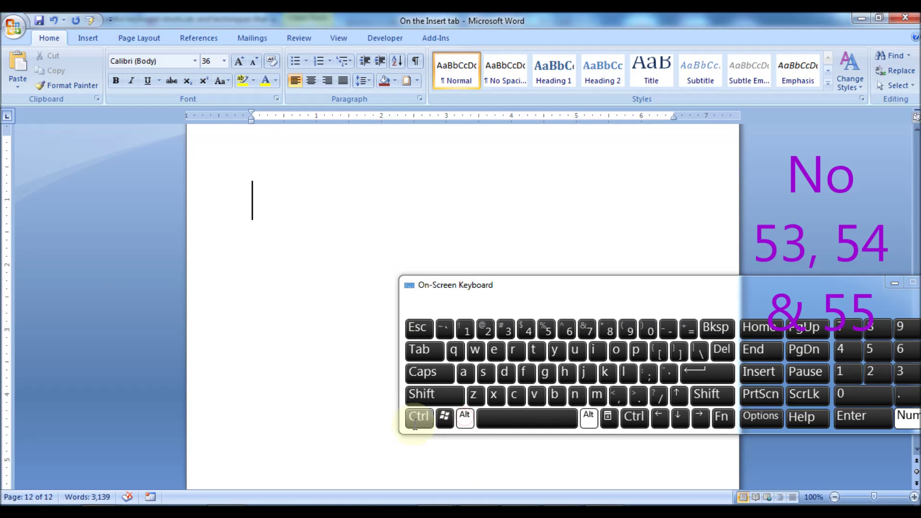
click(419, 416)
click(517, 401)
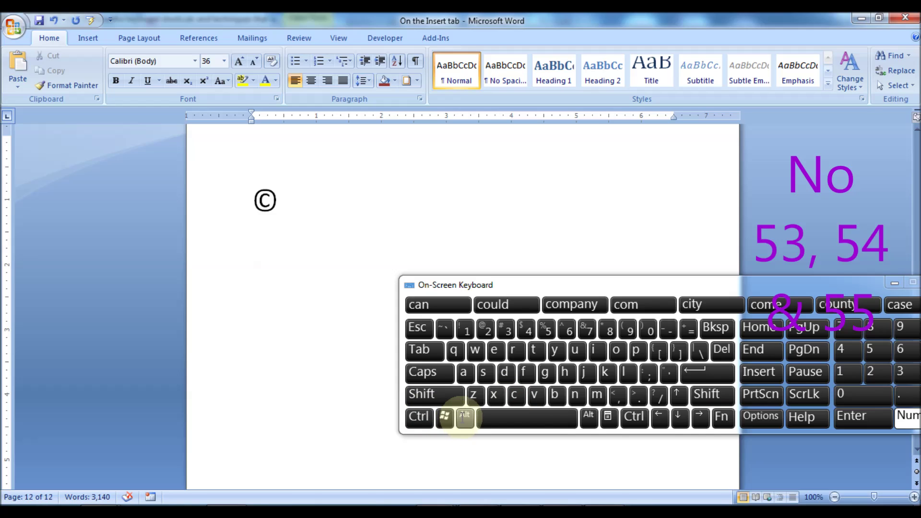
Step: Insert a registered symbol (®) on the line below the copyright symbol
click(464, 416)
click(418, 416)
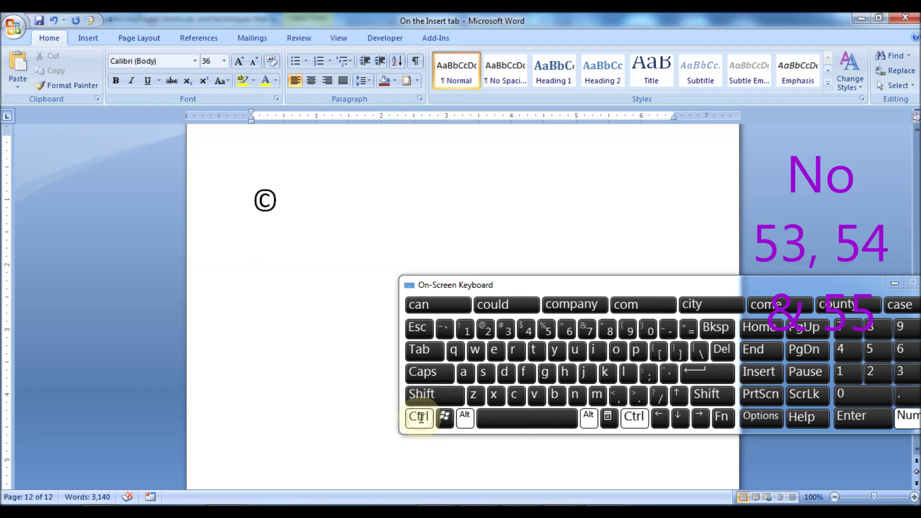
click(513, 350)
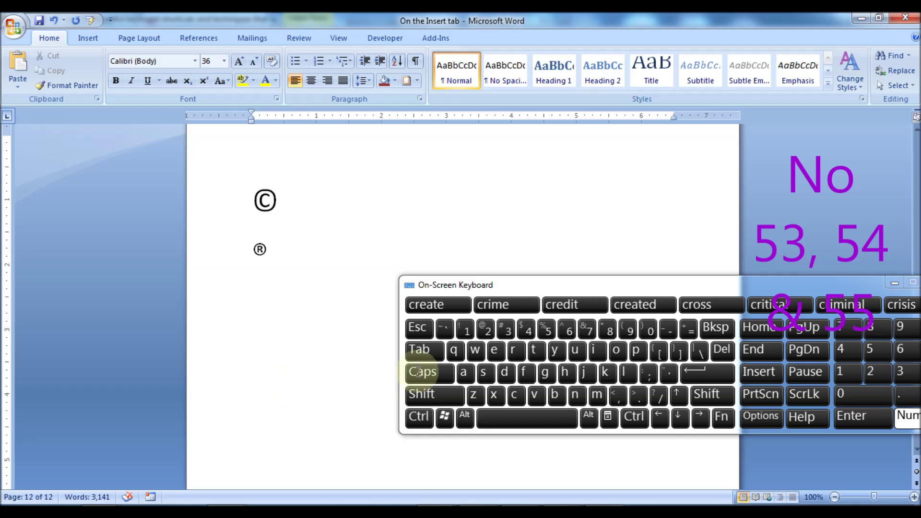
Step: Insert another symbol on the empty line below the registered symbol
click(465, 416)
click(419, 417)
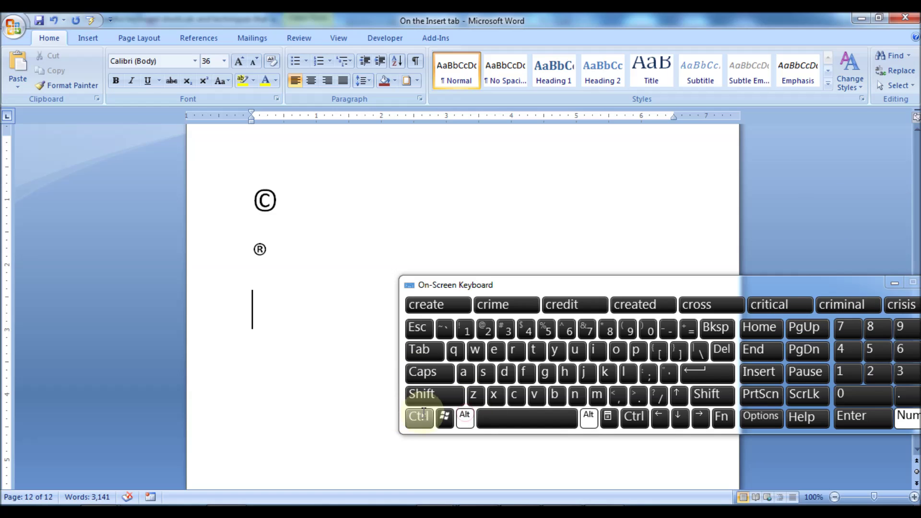